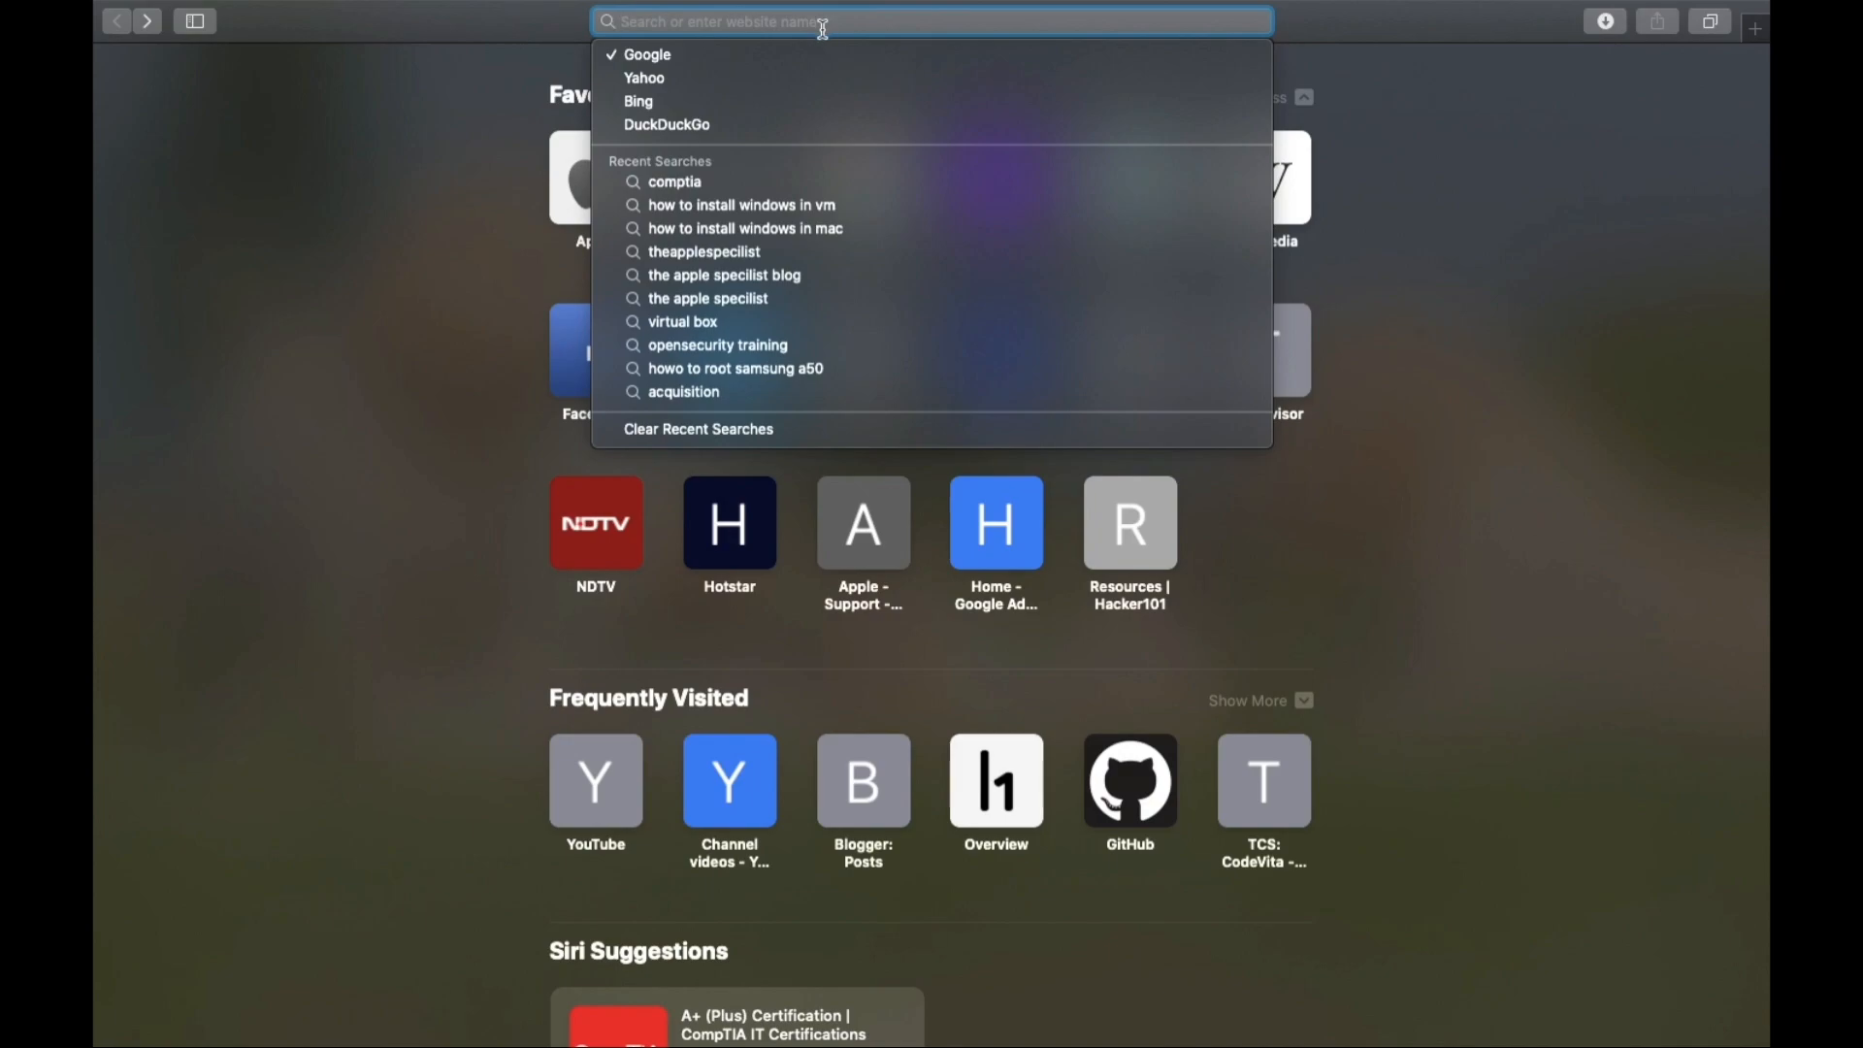
# Go to virtualbox.org in Safari.
pyautogui.write('virtualbox.org')
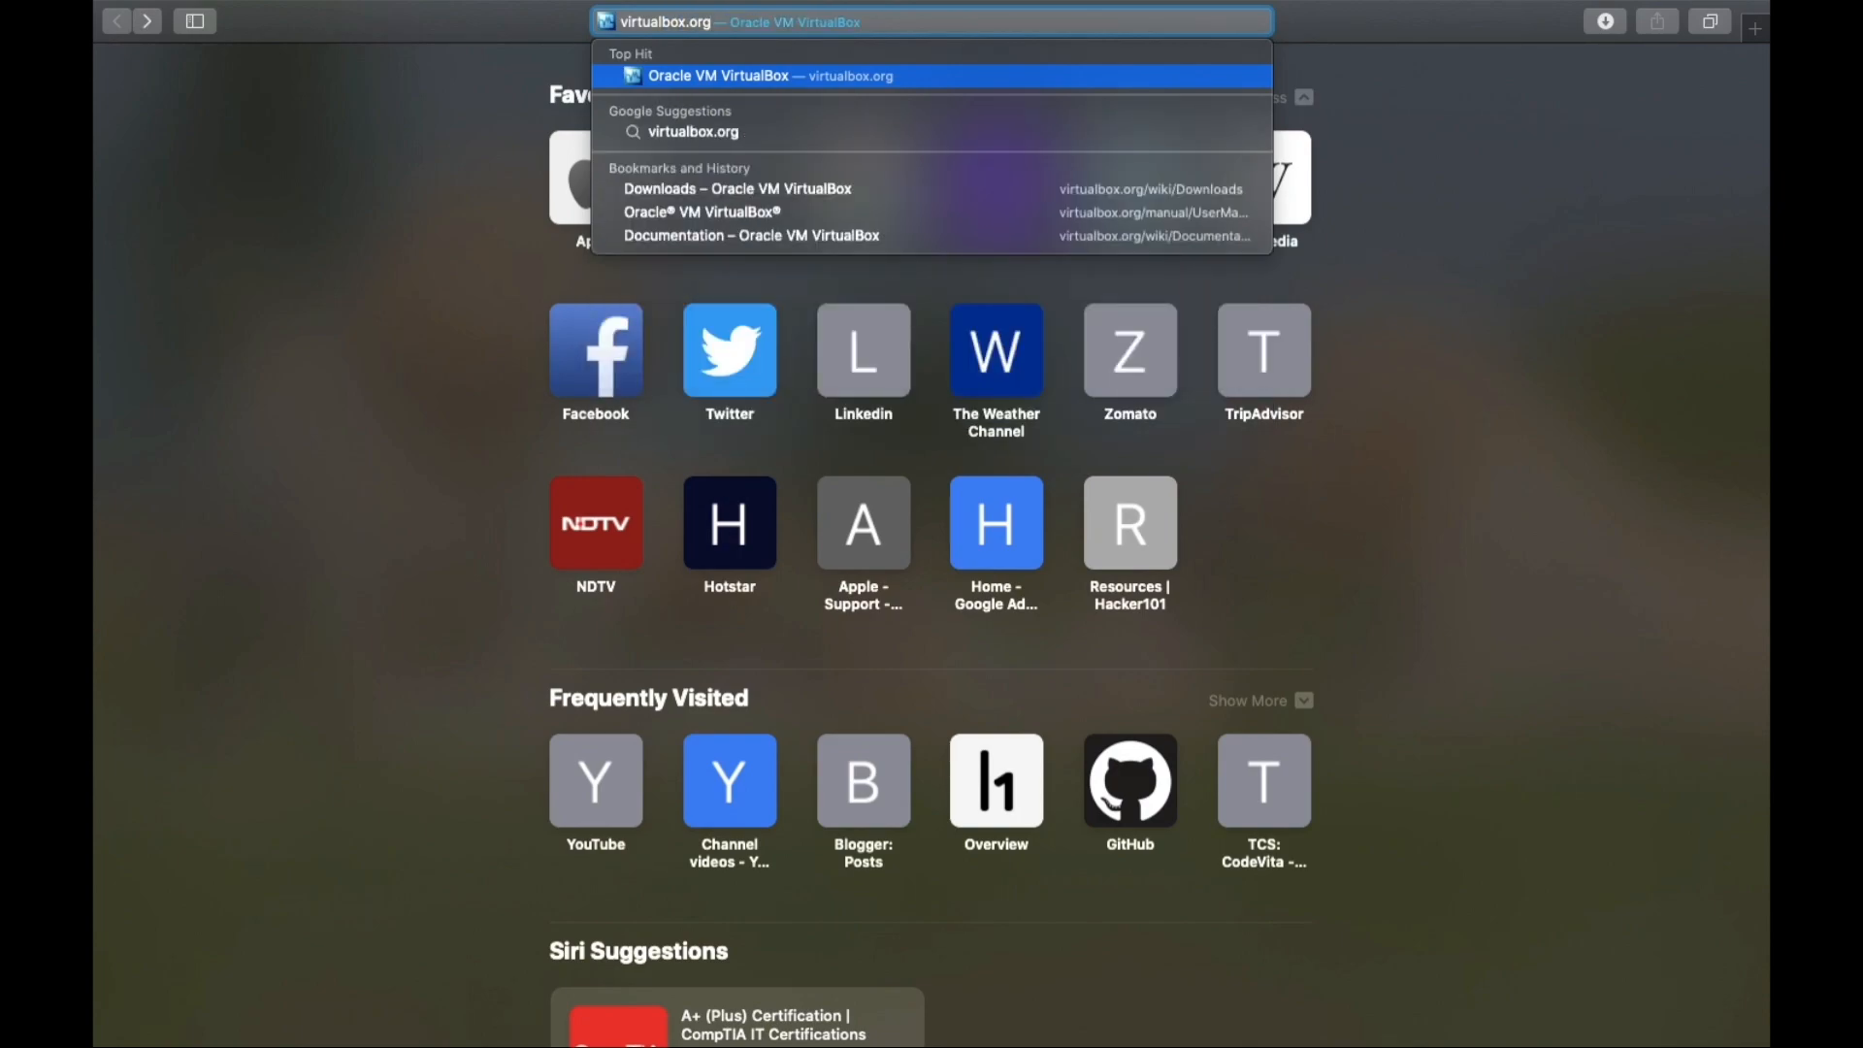
pyautogui.press('Return')
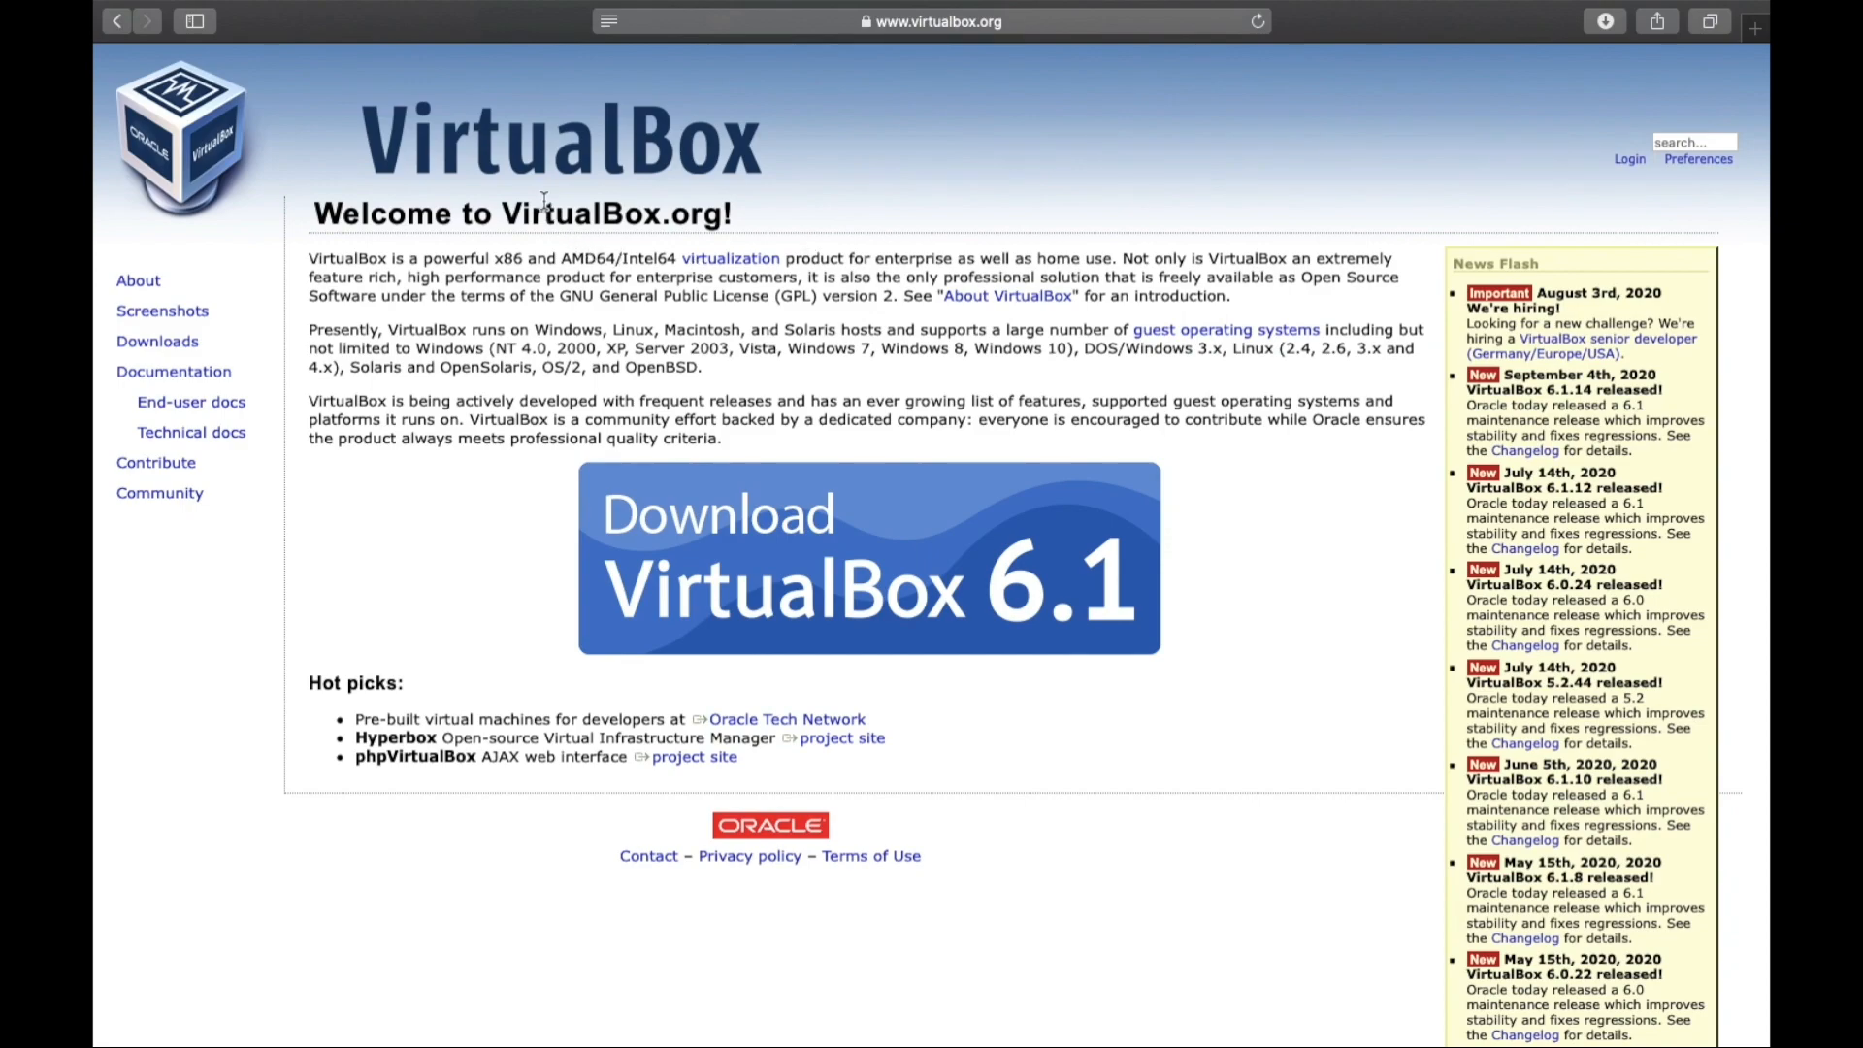
# Start the VirtualBox 6.1 download for OS X hosts, stop it, and open a blank tab.
pyautogui.click(815, 537)
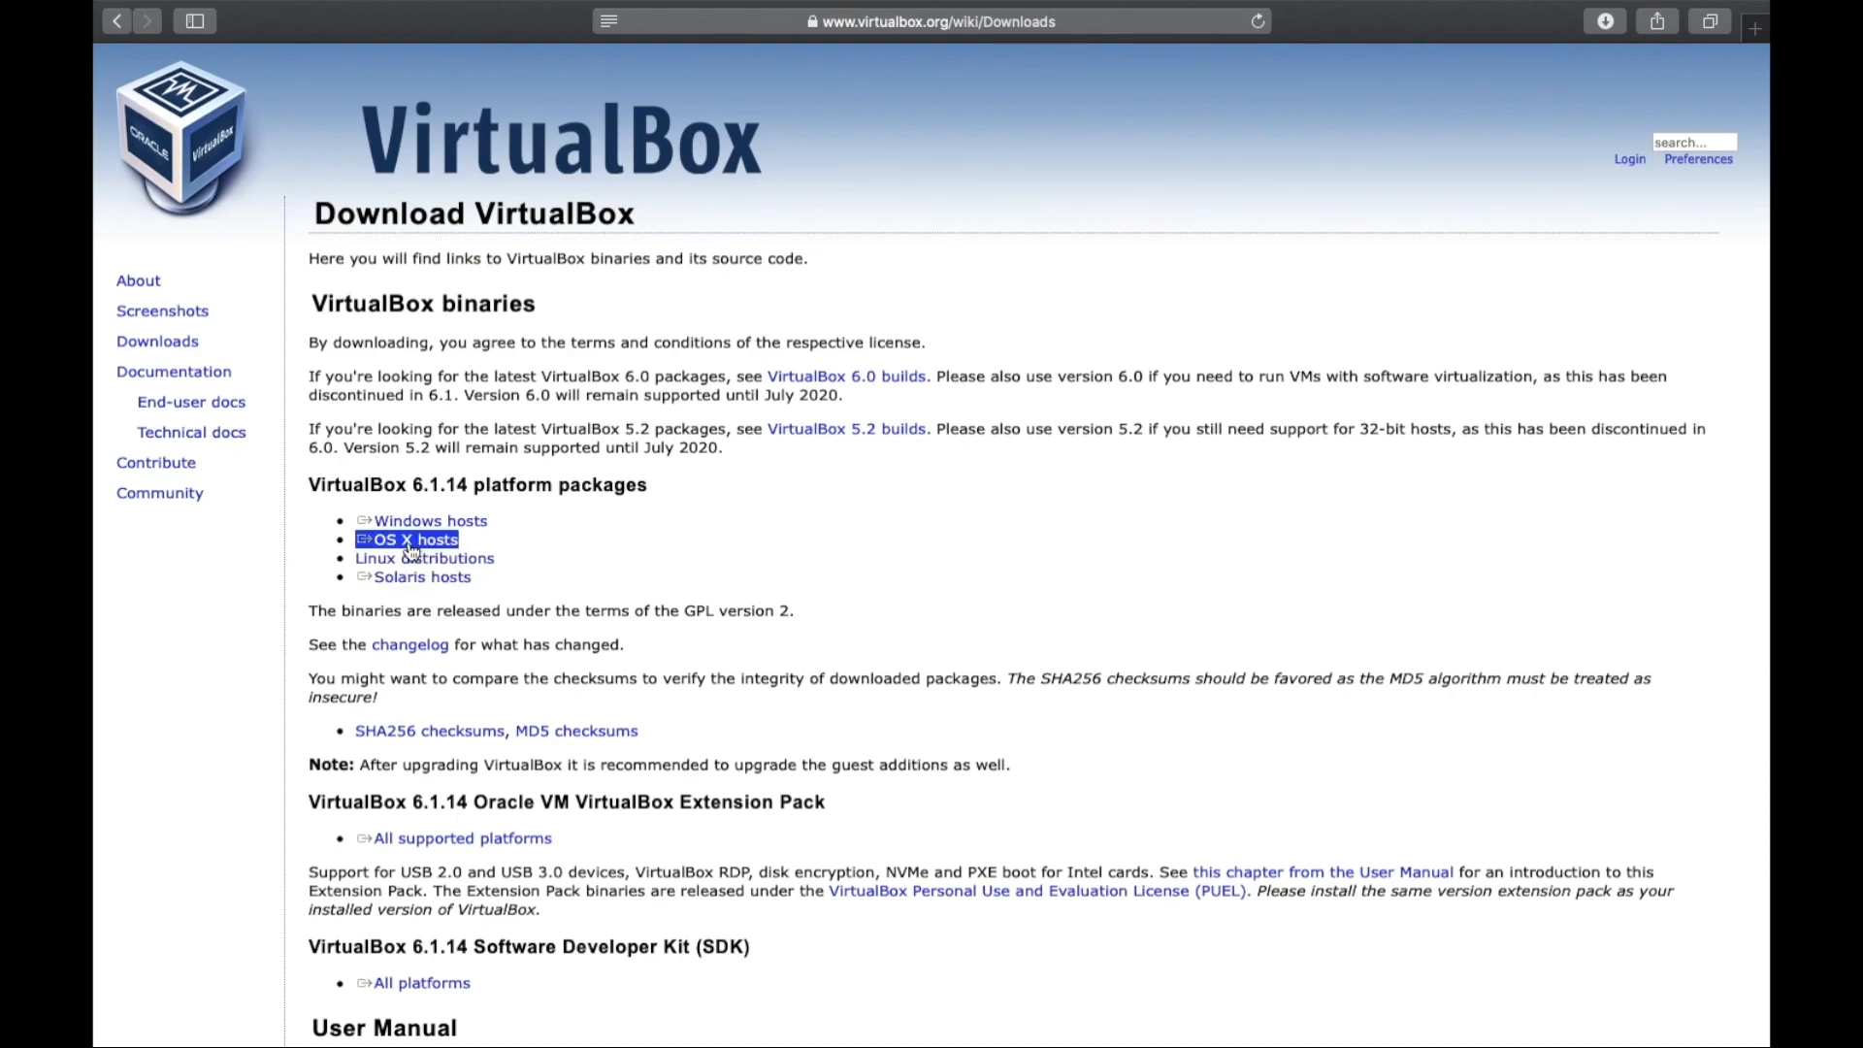
pyautogui.click(409, 544)
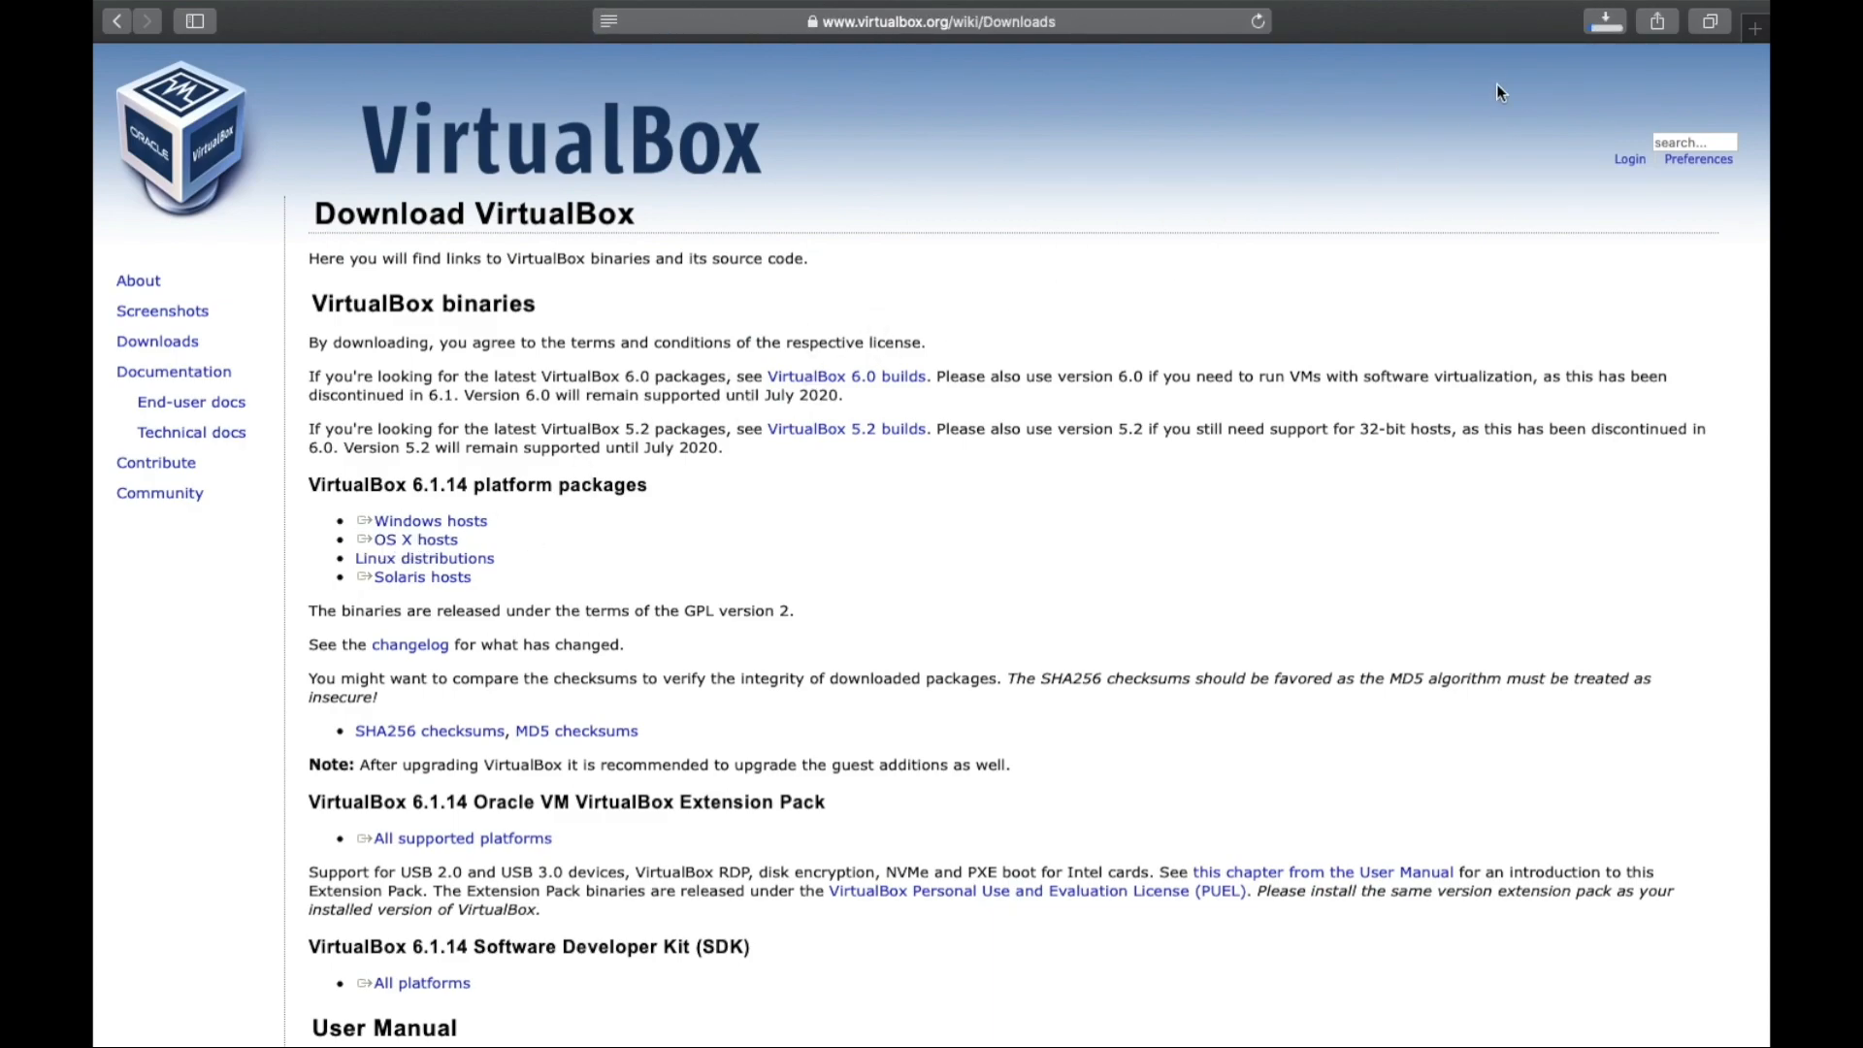
pyautogui.click(1603, 24)
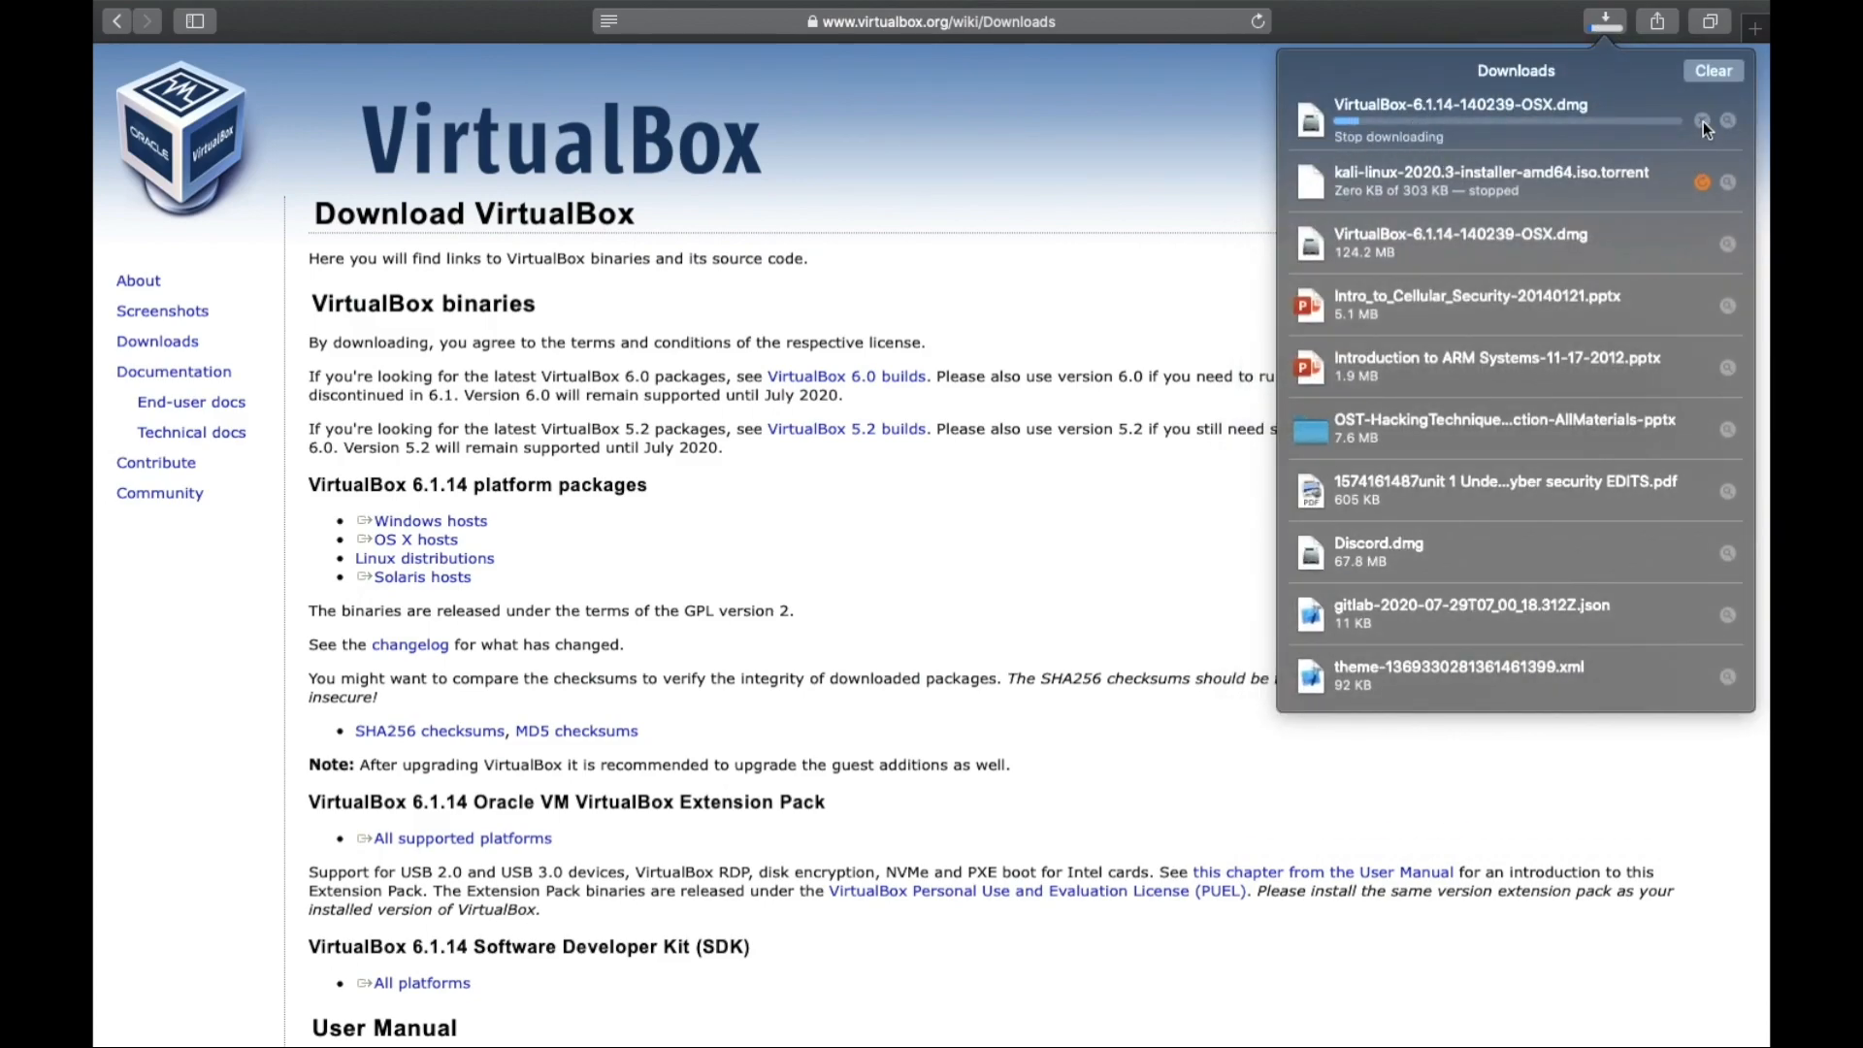
pyautogui.rightClick(1668, 121)
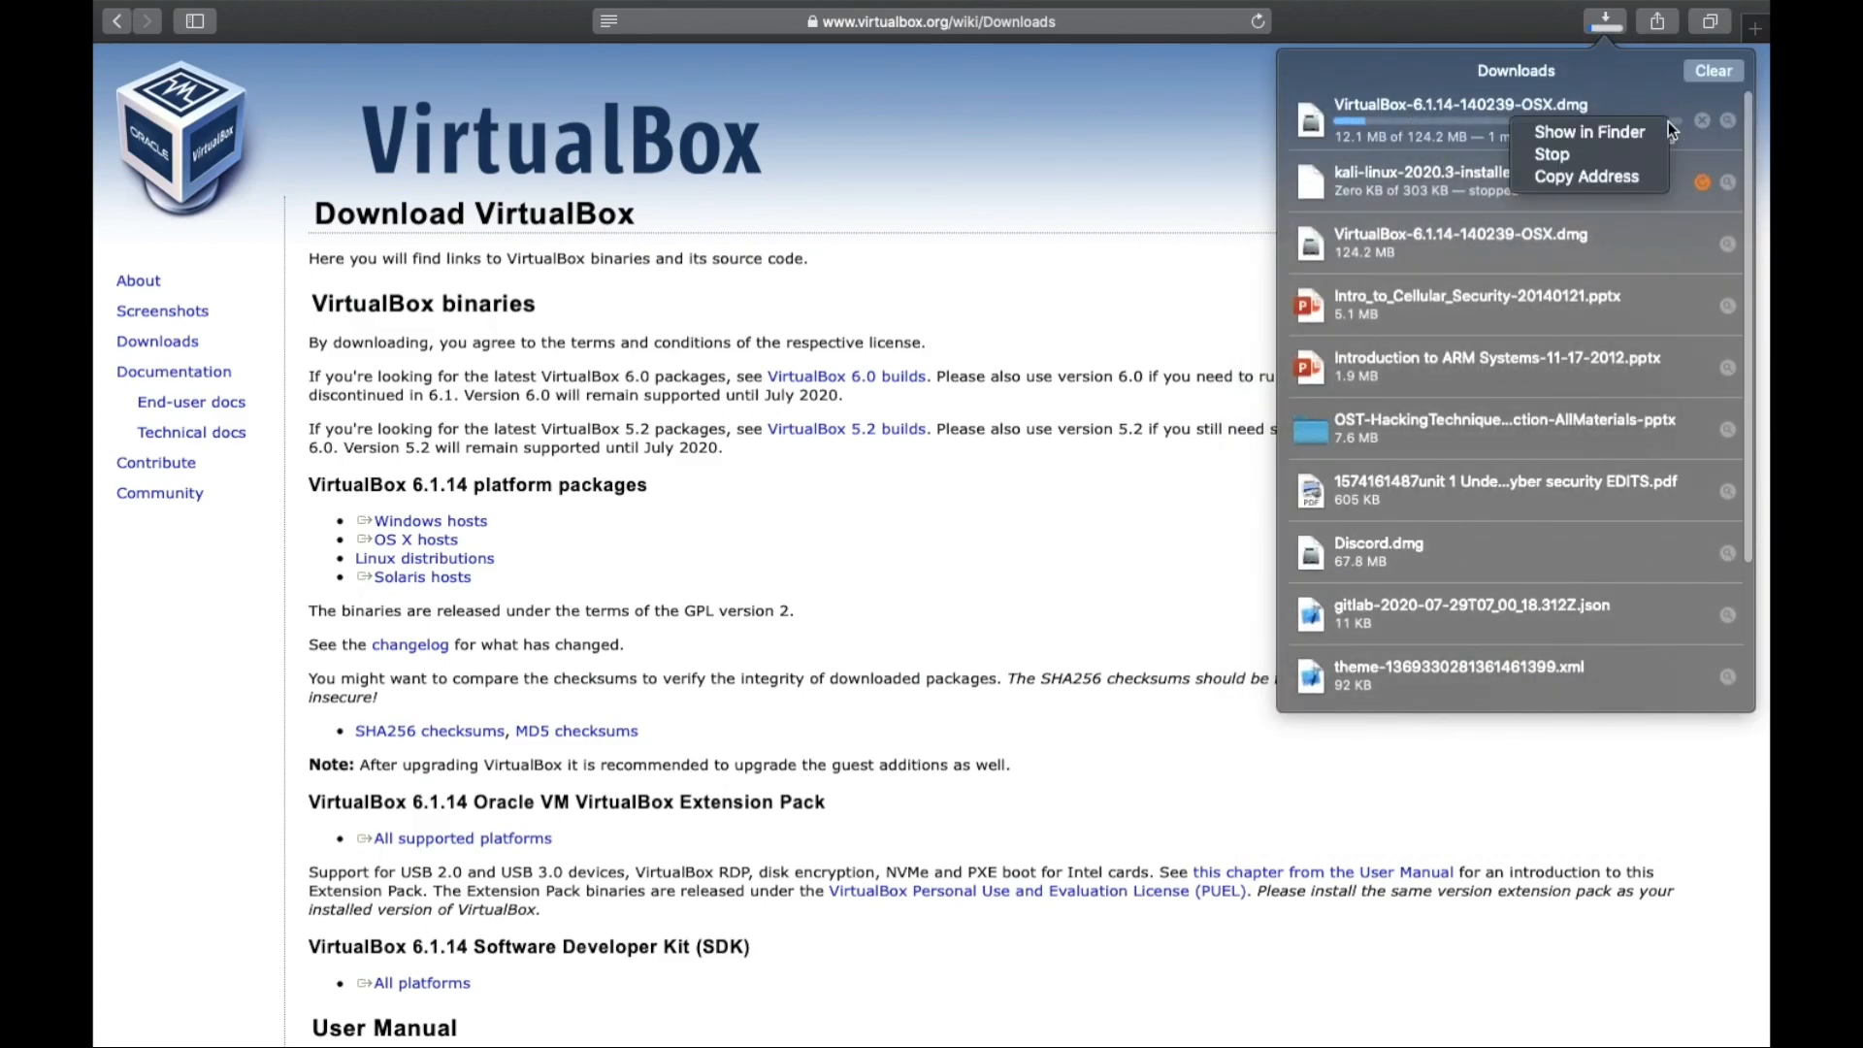
pyautogui.click(1611, 153)
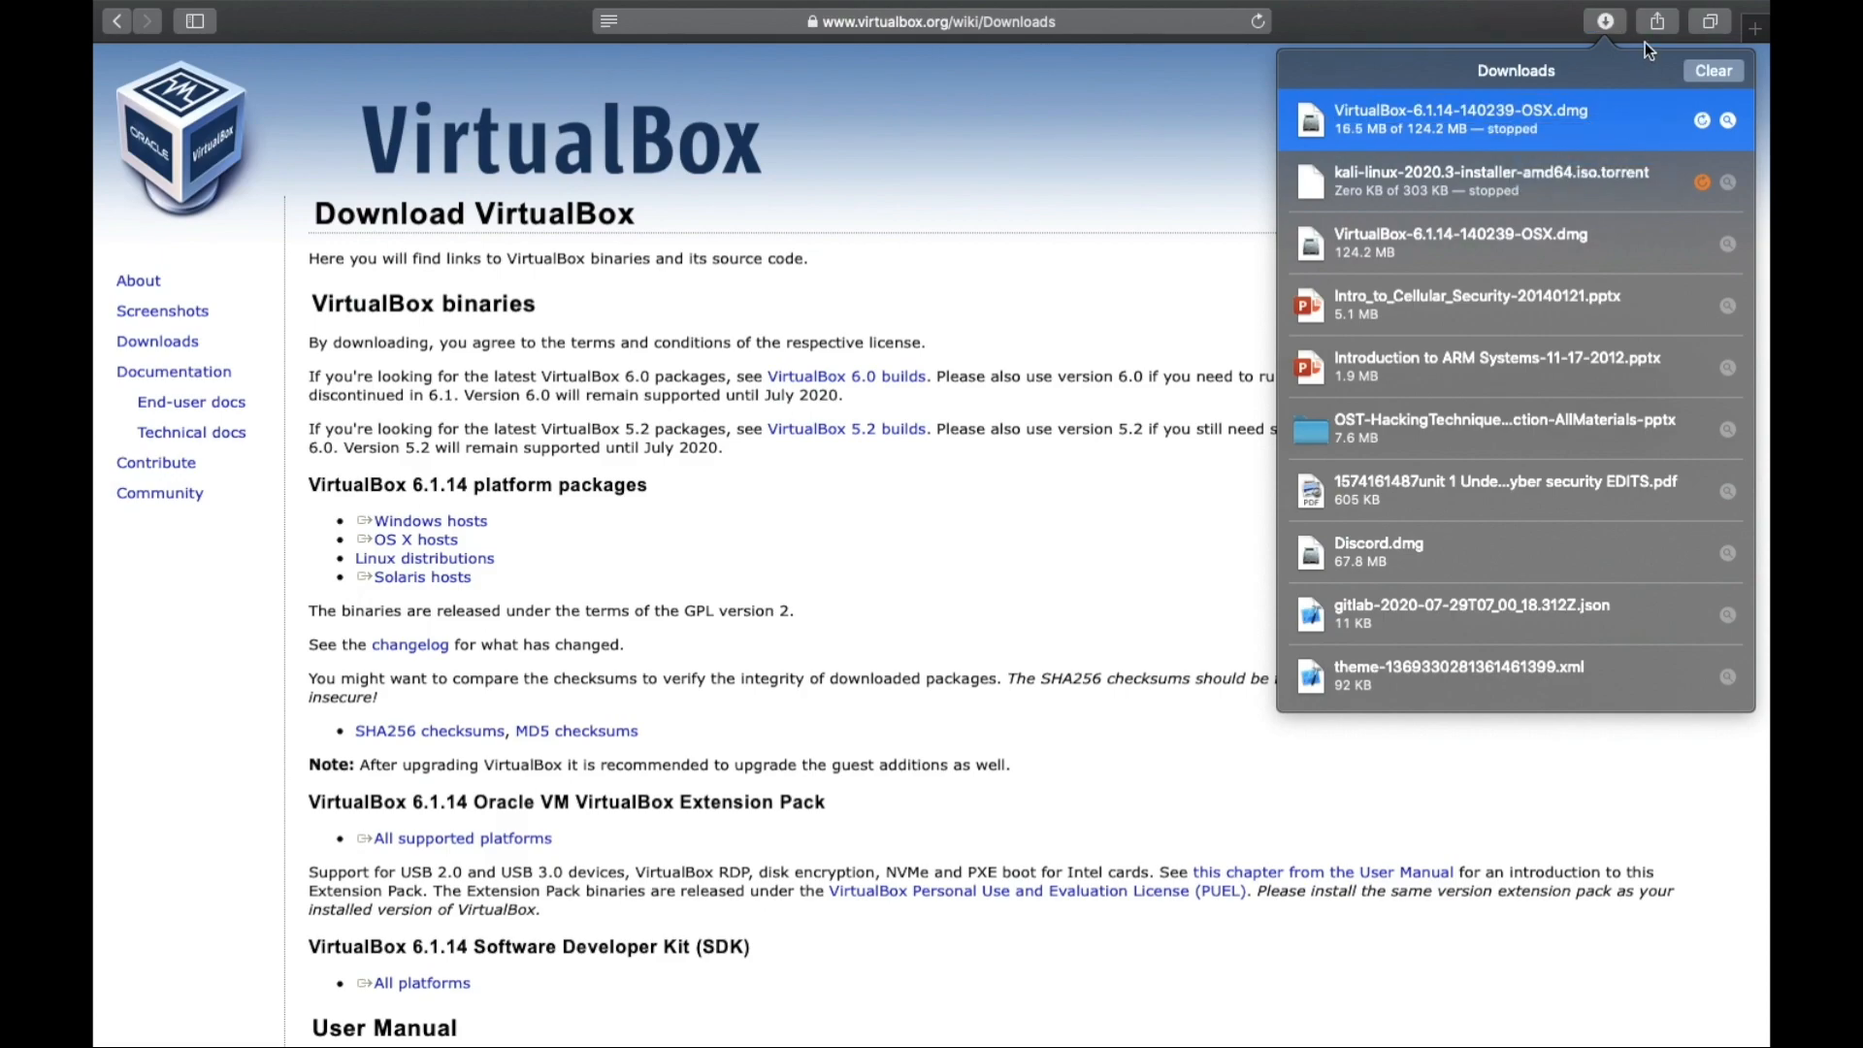
pyautogui.click(1129, 144)
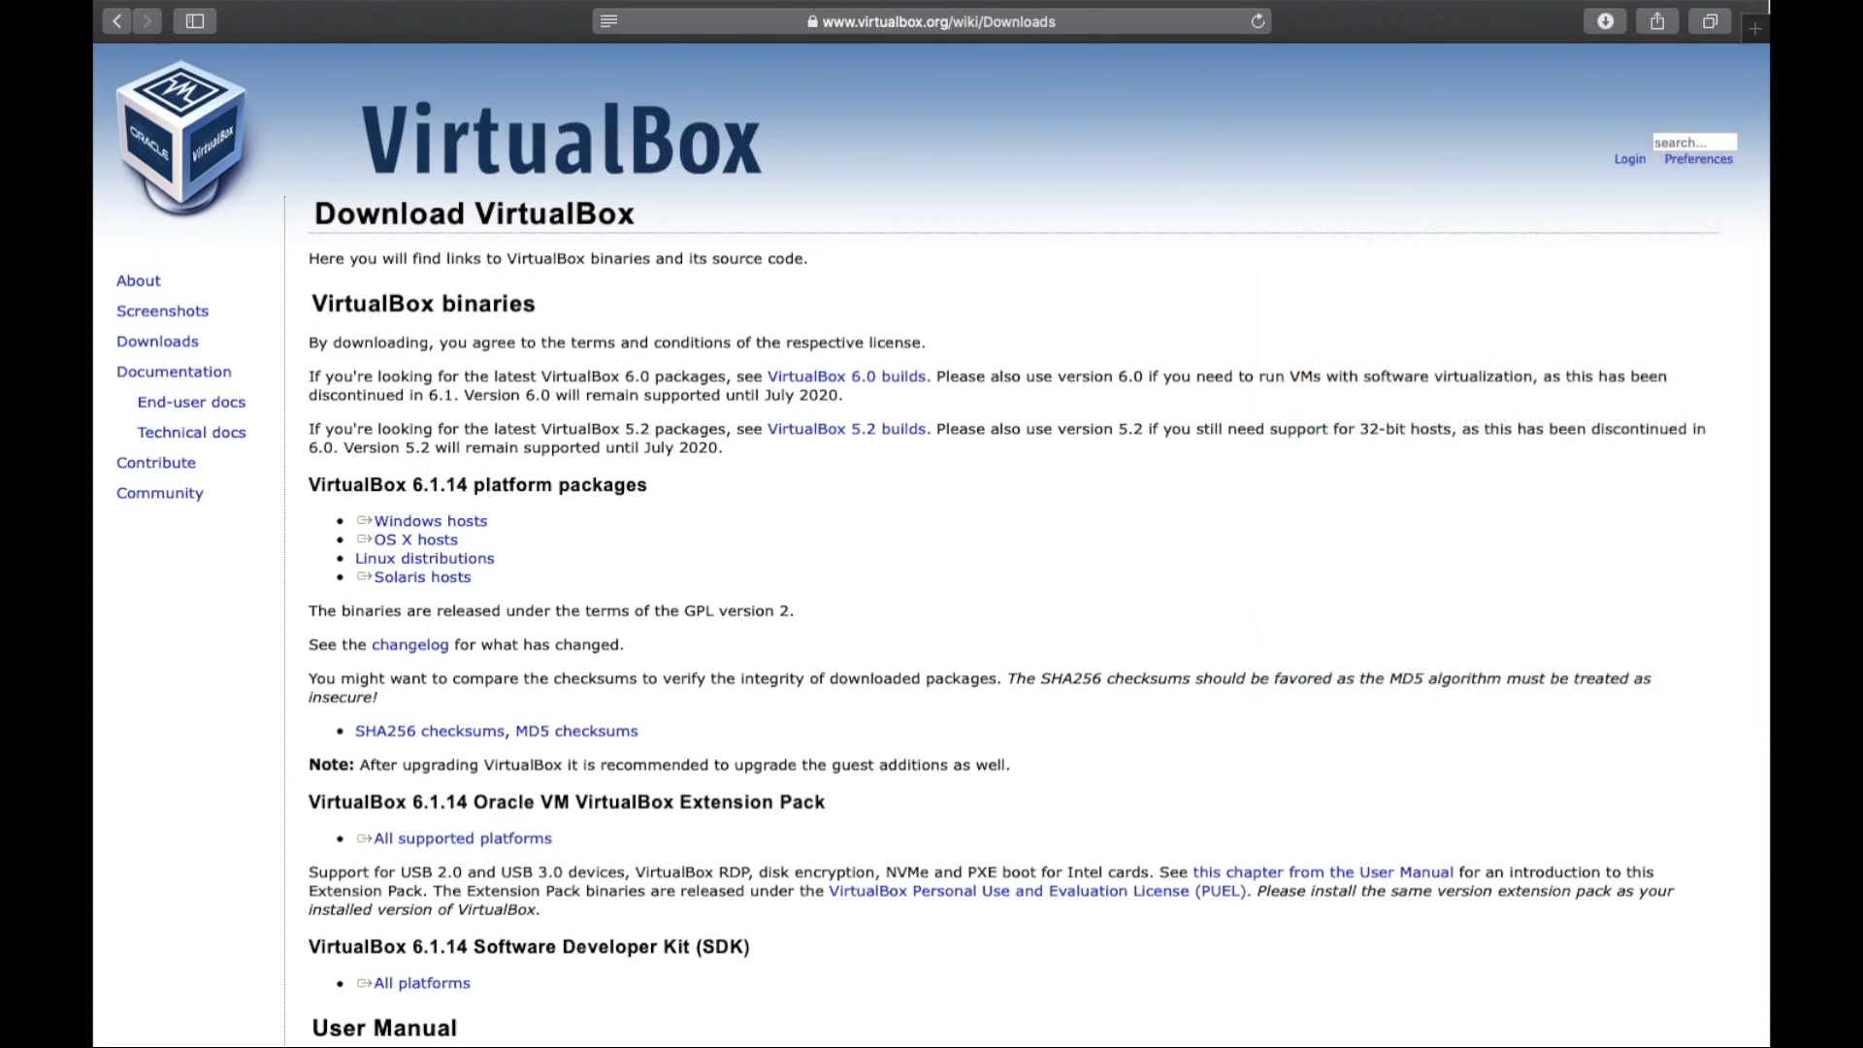
pyautogui.click(1755, 28)
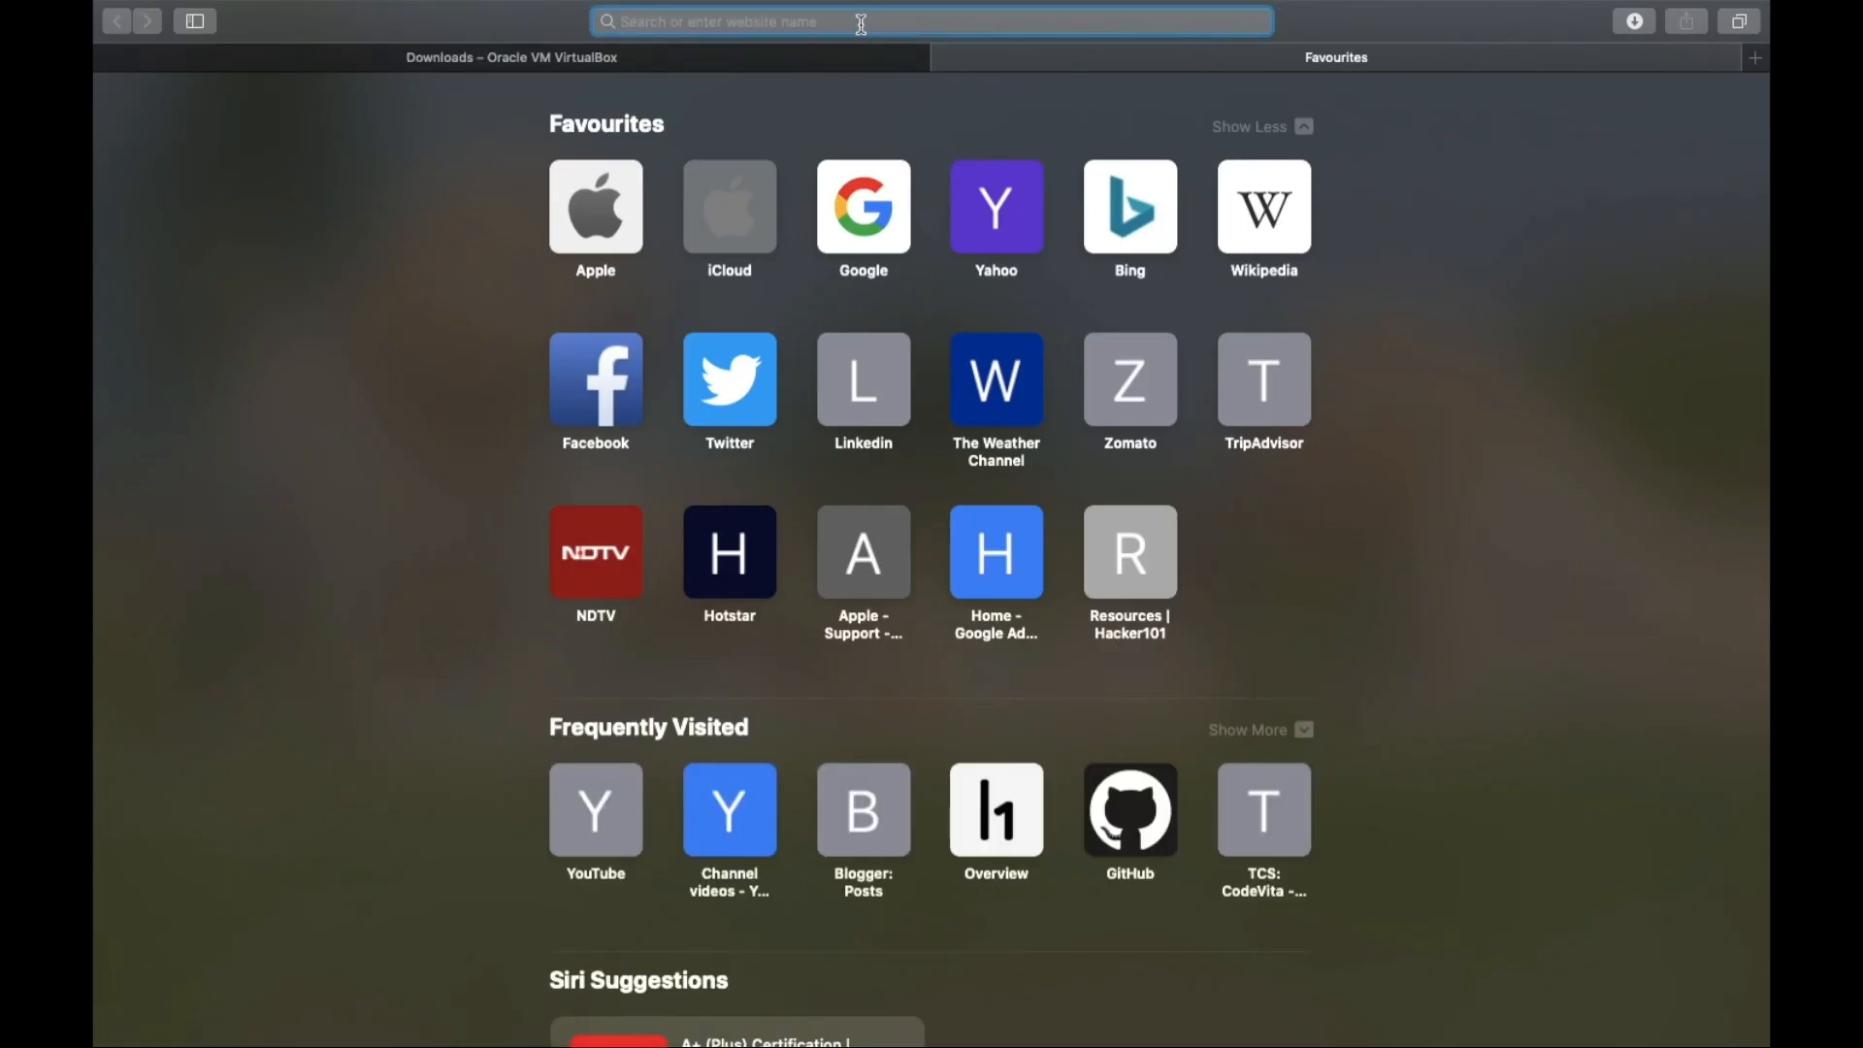
# Load kali.org in the new tab.
pyautogui.write('kai')
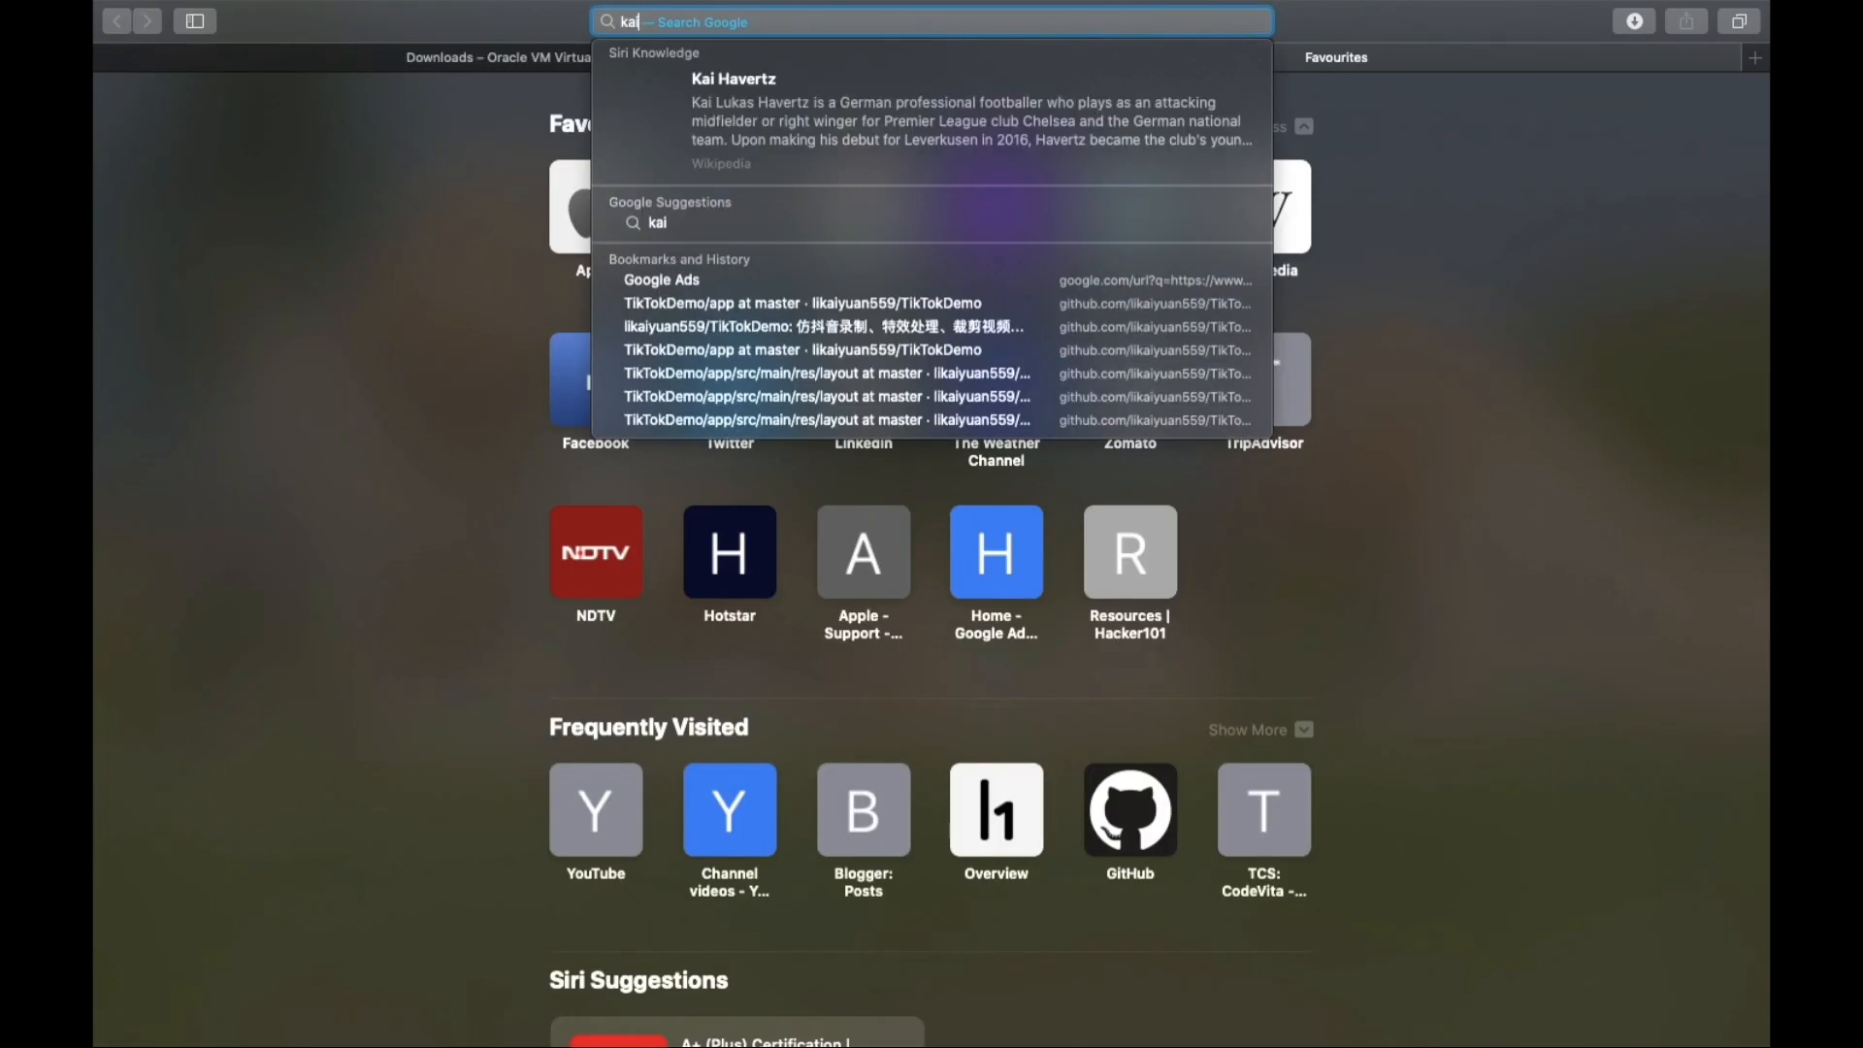
pyautogui.press('BackSpace')
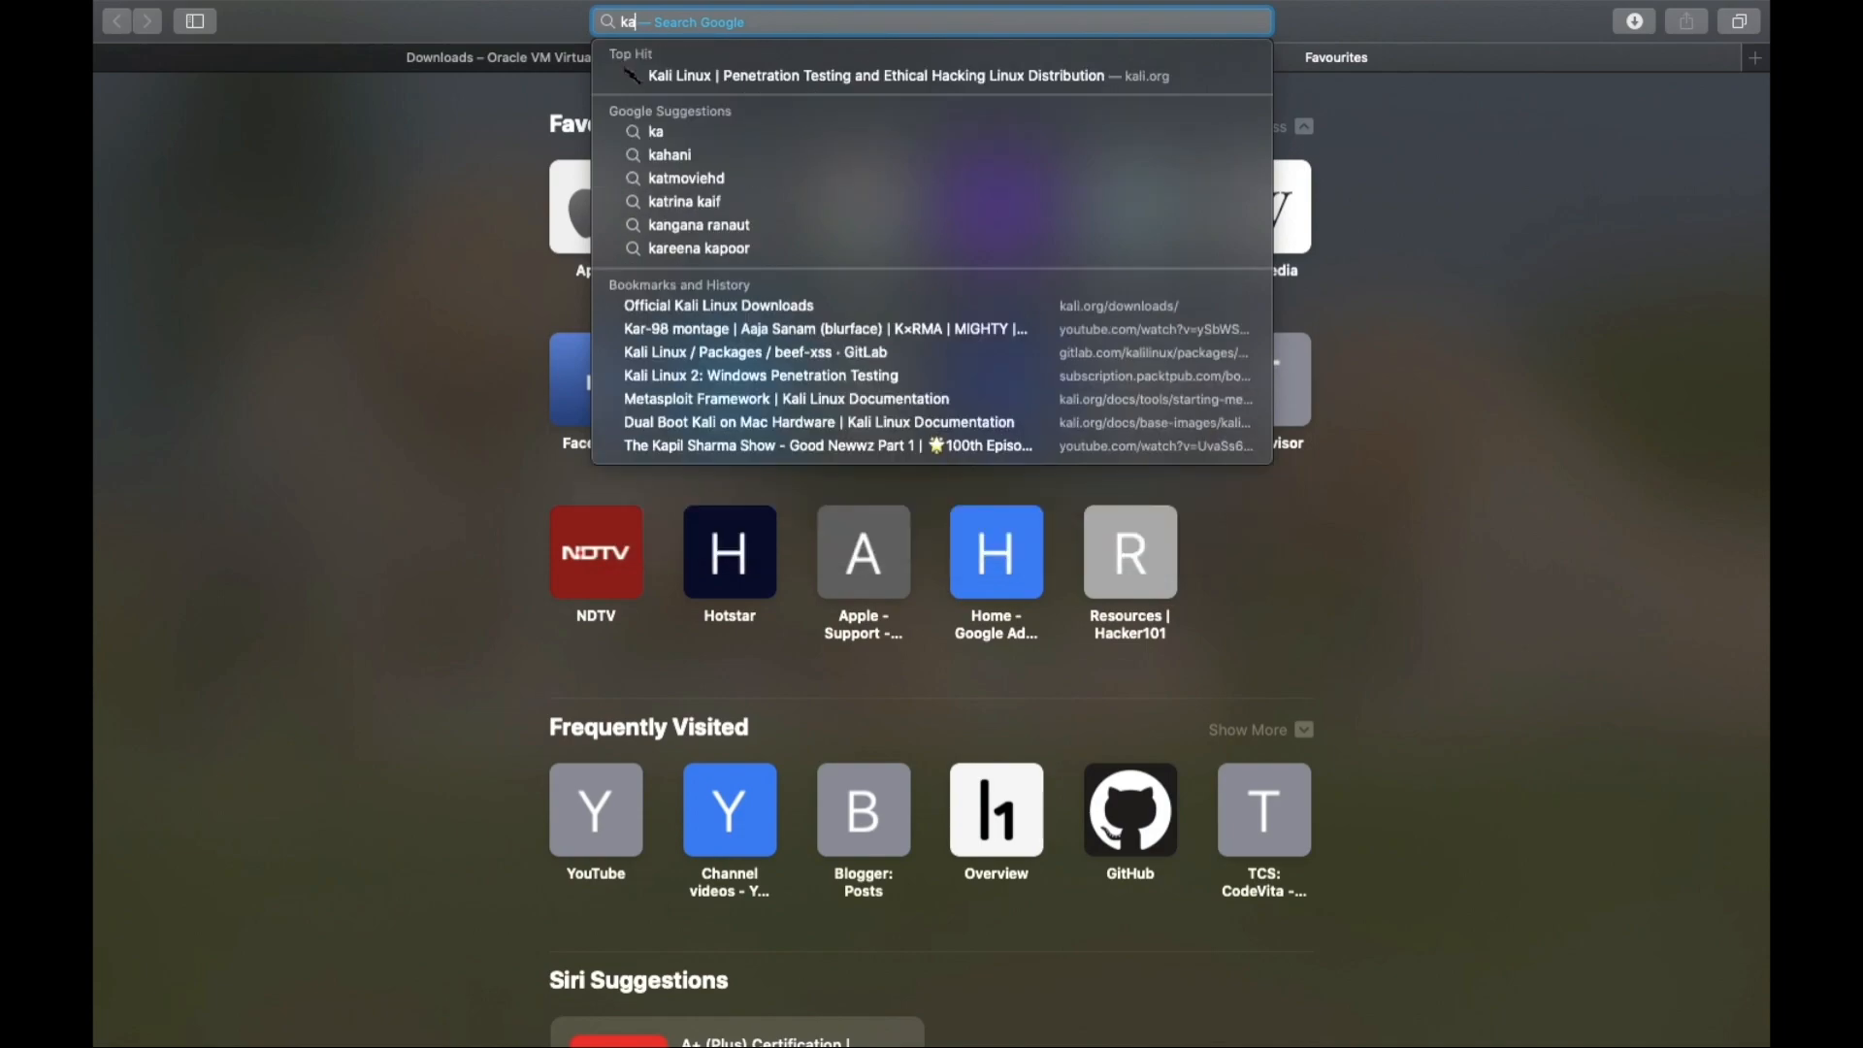
pyautogui.write('li.org')
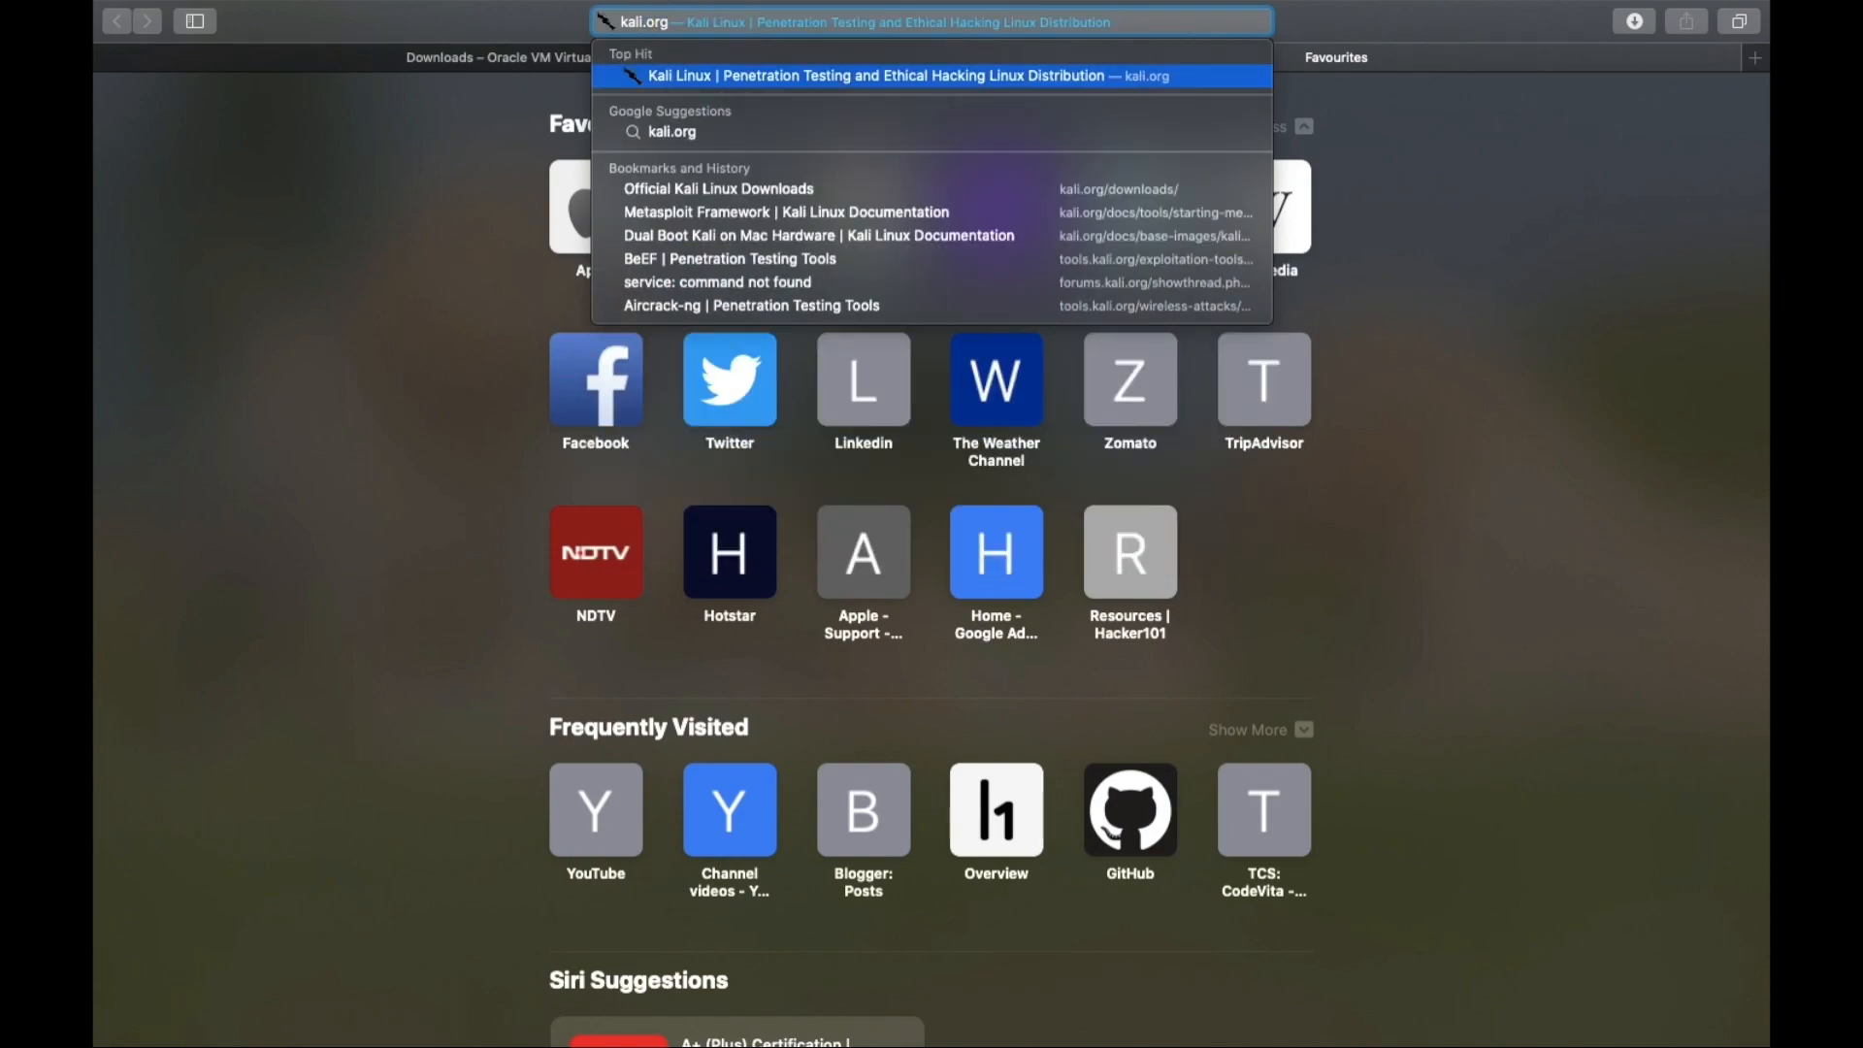
pyautogui.press('Return')
# Open the Download Kali Linux page and scroll to the 2020.3 image table.
pyautogui.moveTo(862, 124)
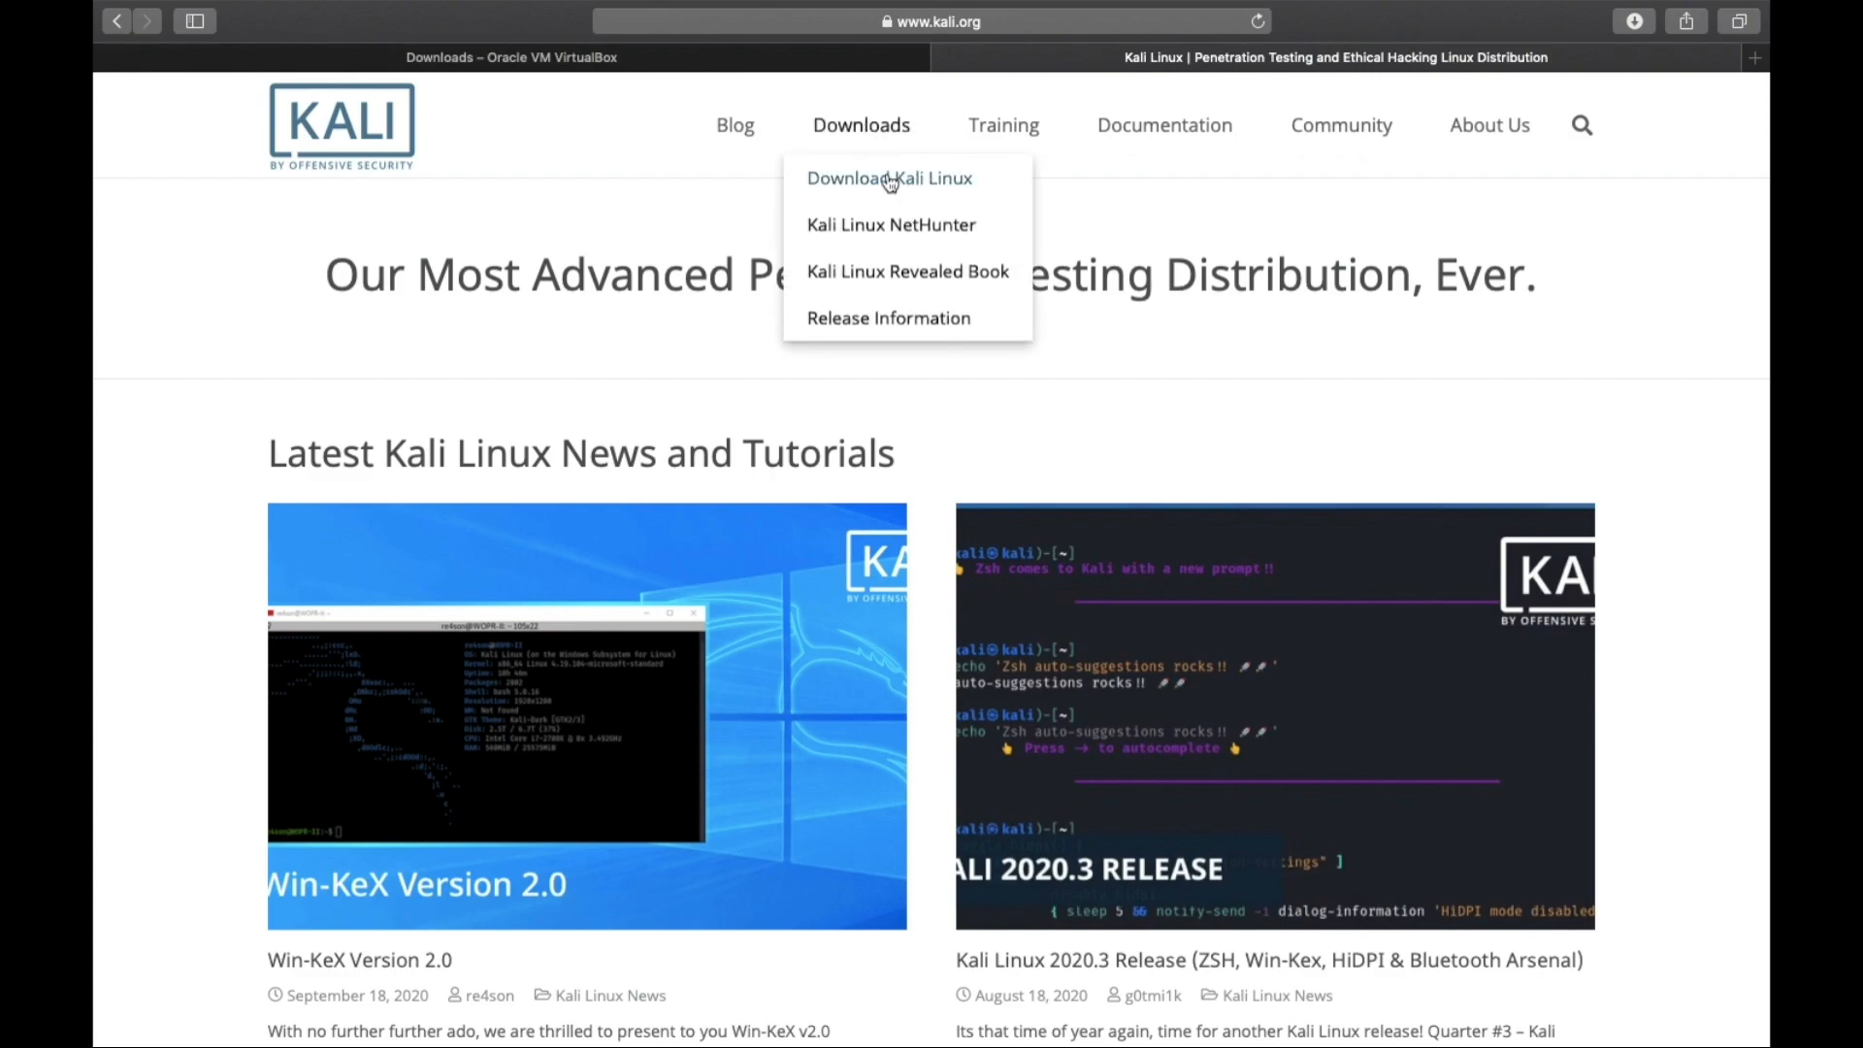
pyautogui.click(890, 179)
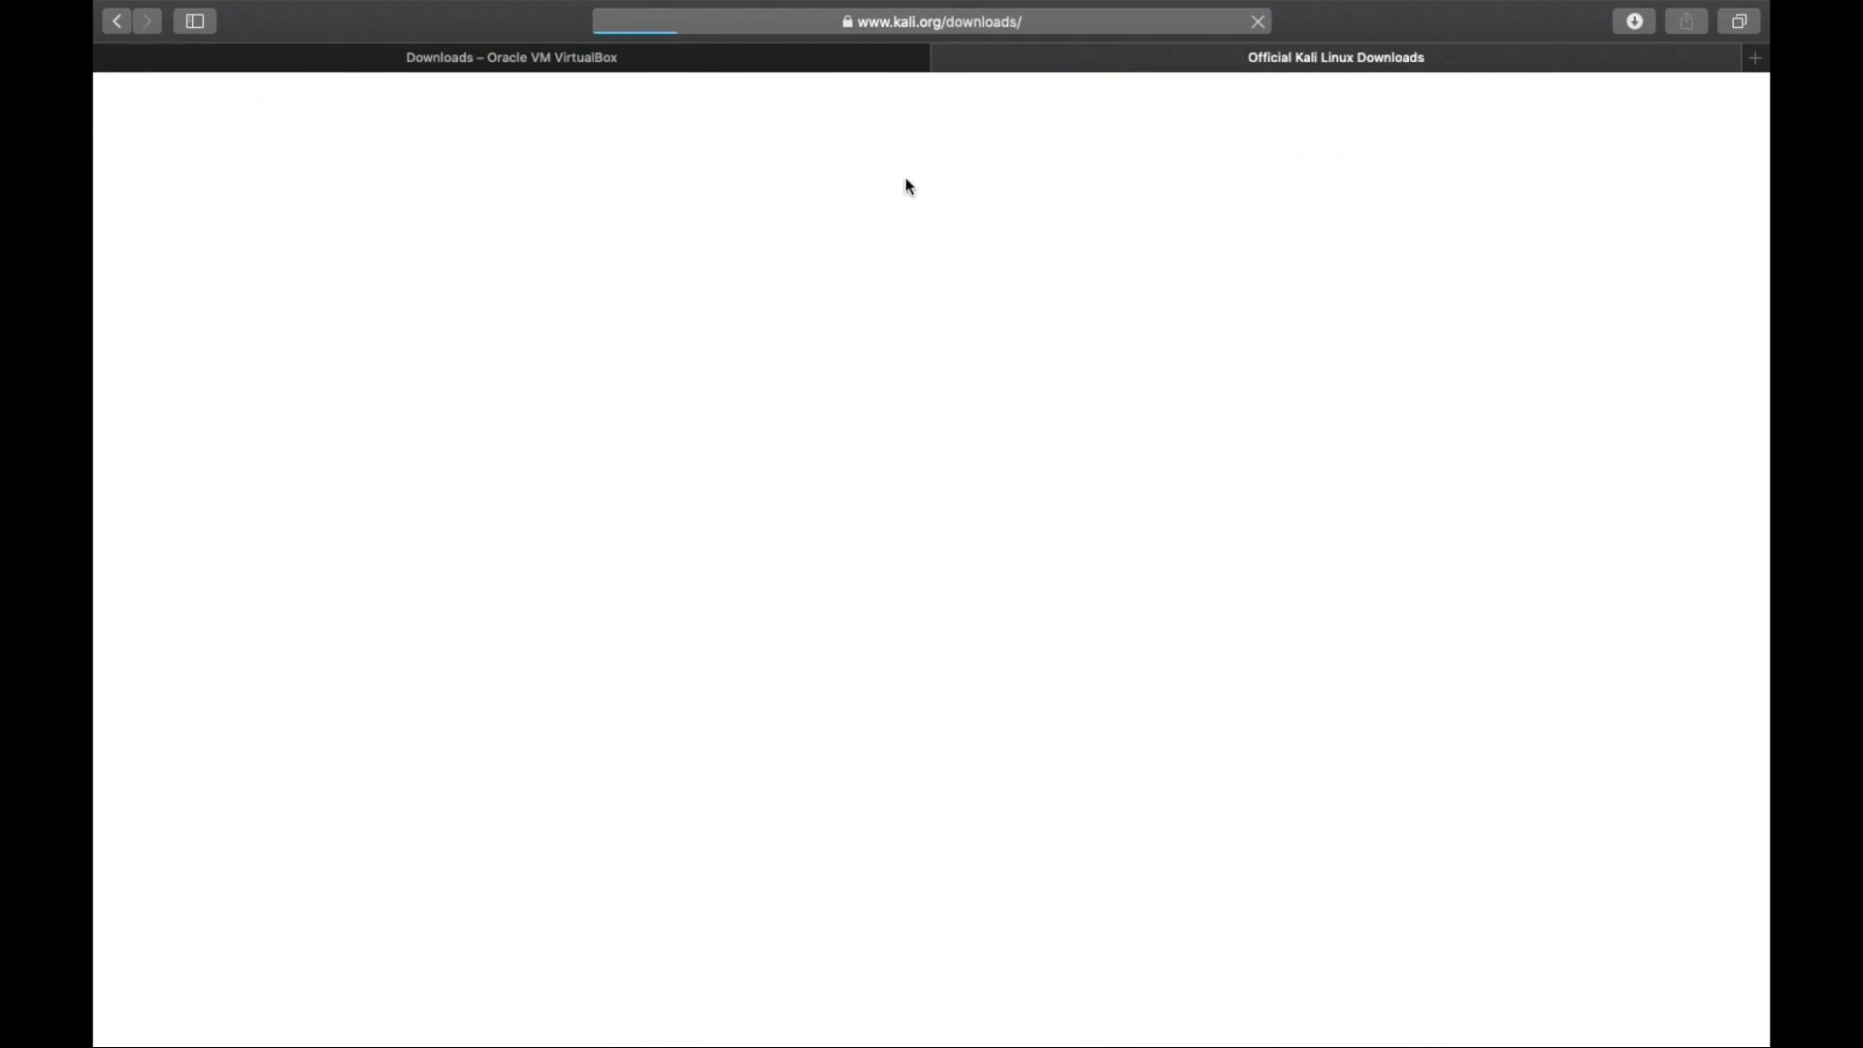
pyautogui.scroll(-3, 620, 742)
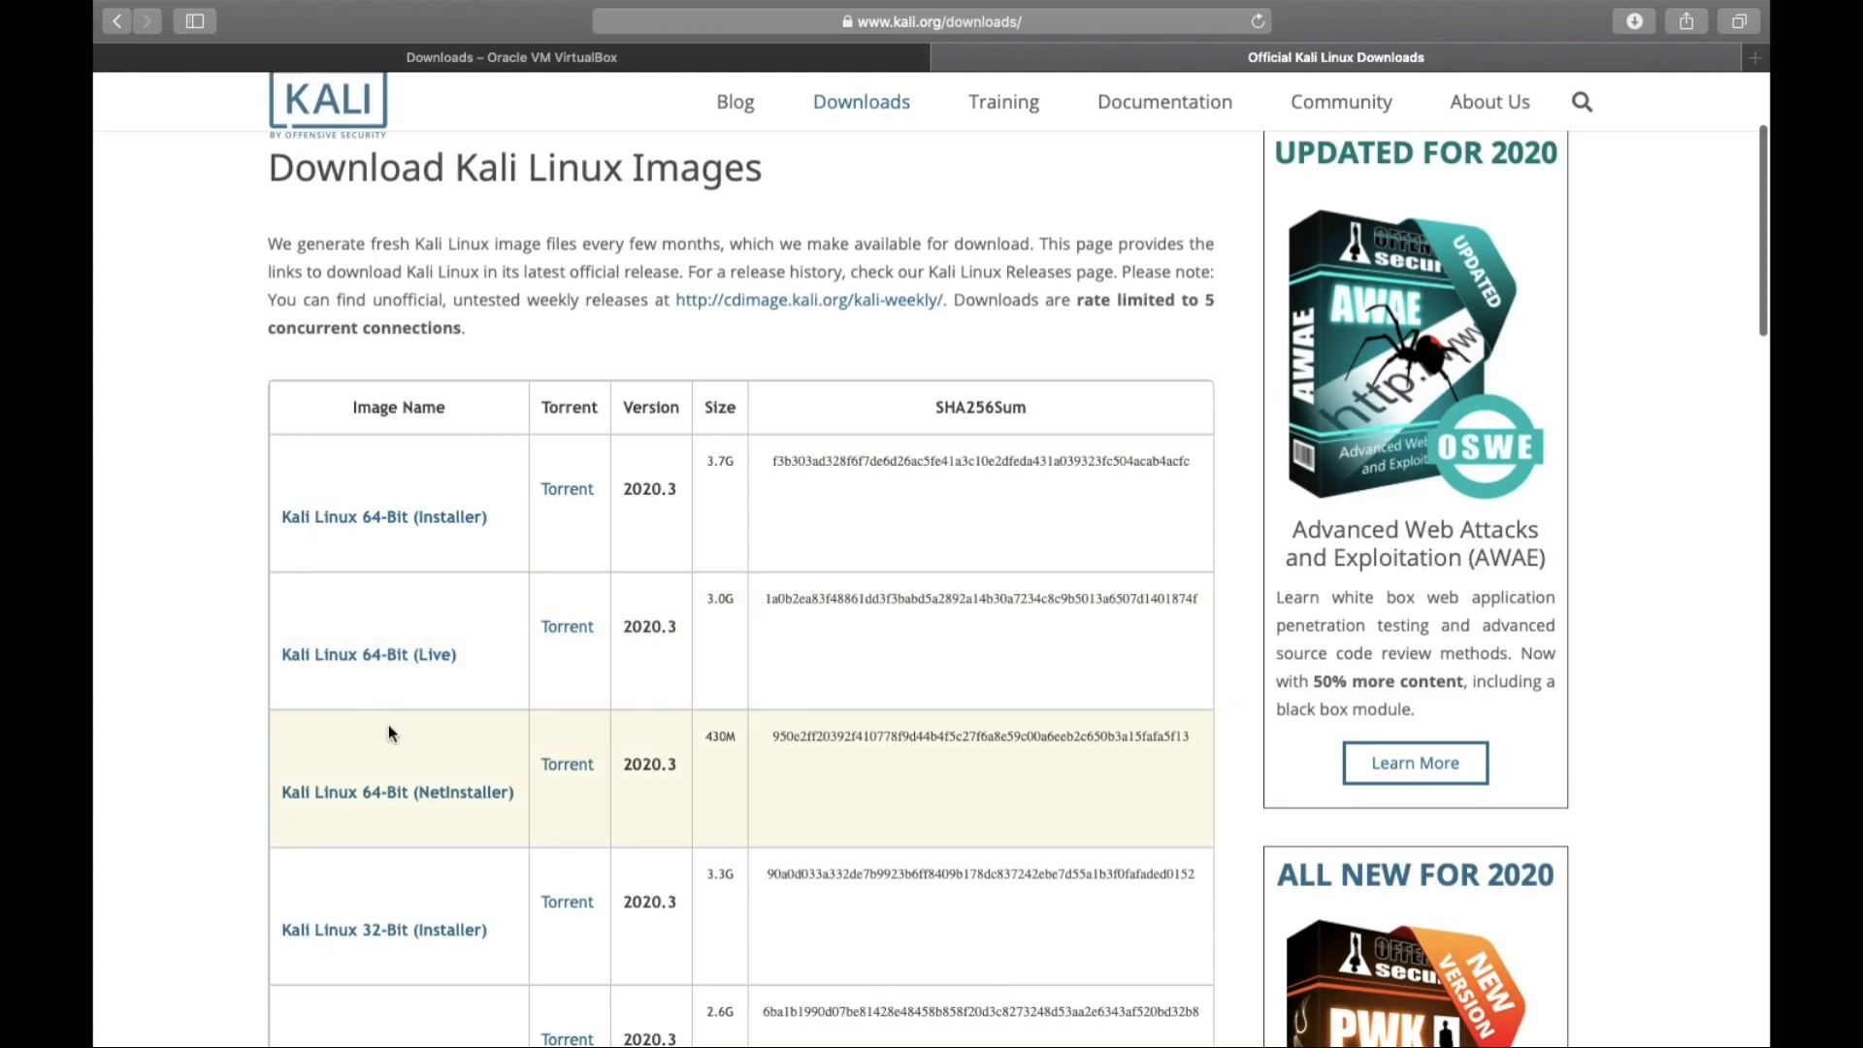
pyautogui.scroll(-2, 422, 854)
pyautogui.scroll(-2, 422, 854)
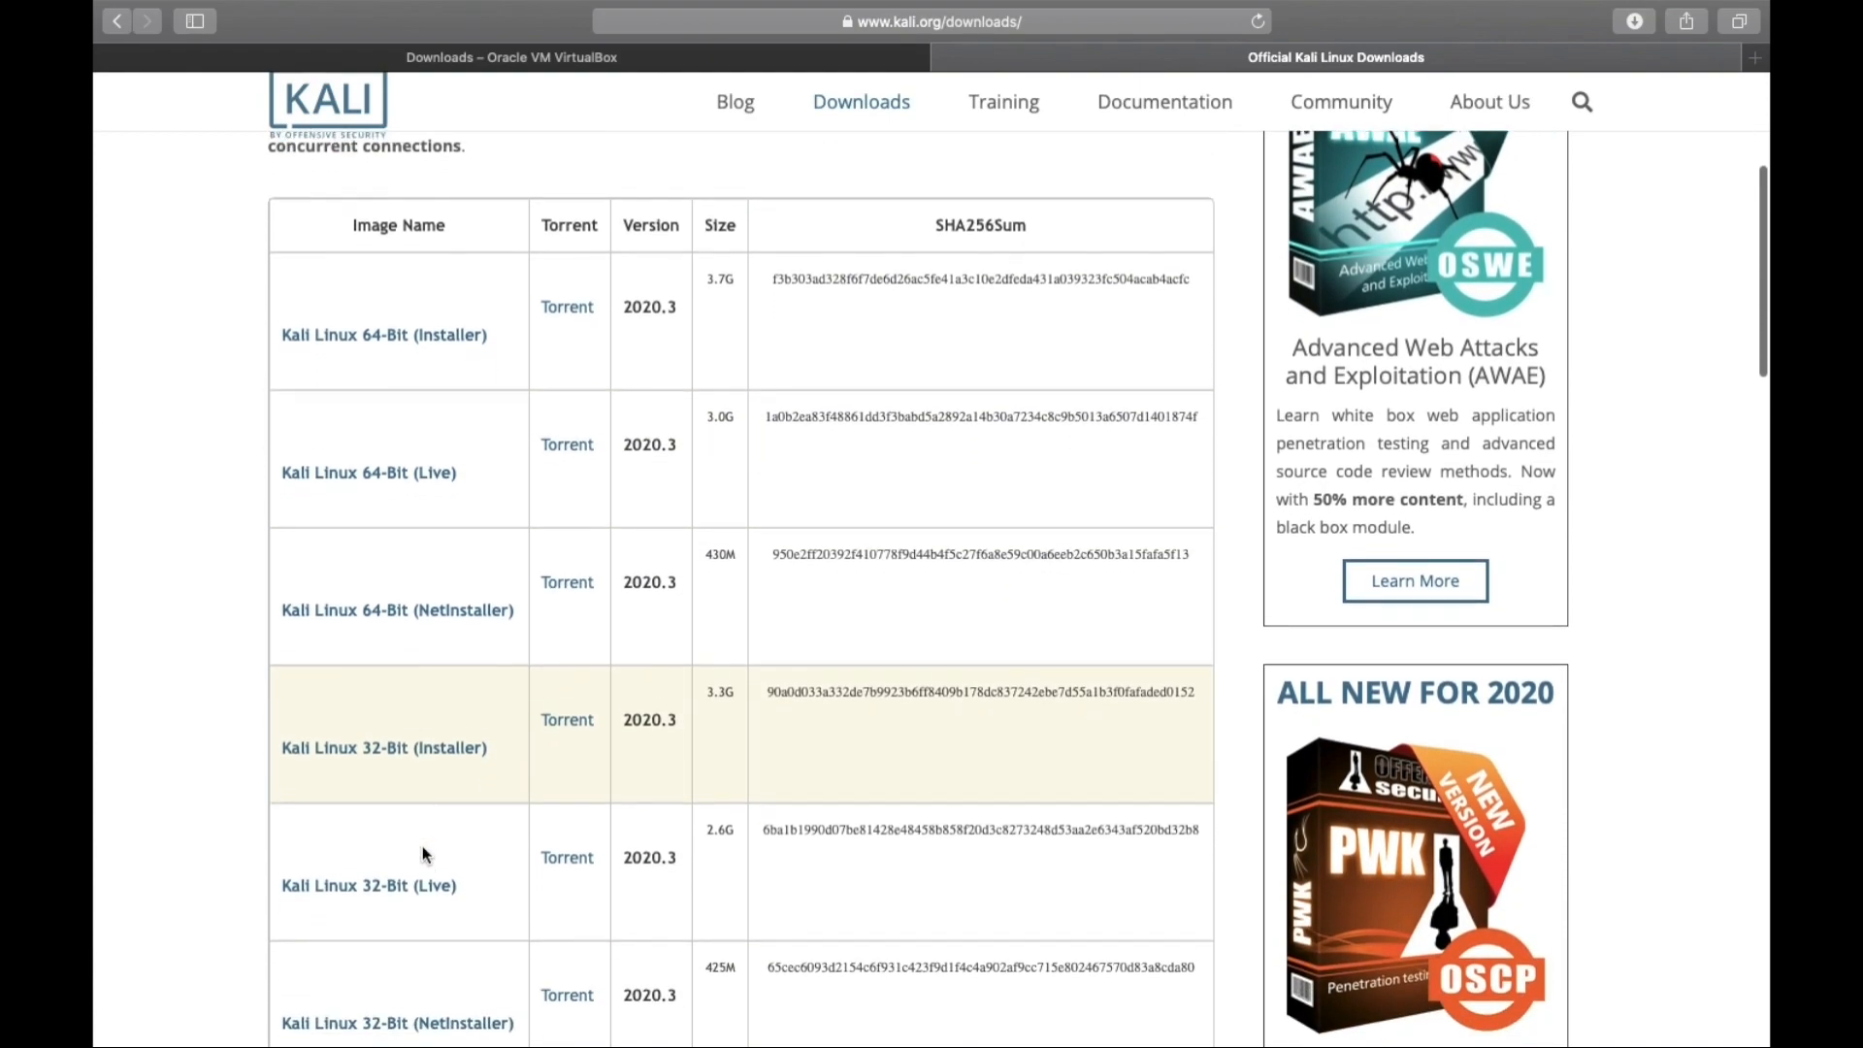
pyautogui.scroll(5, 422, 854)
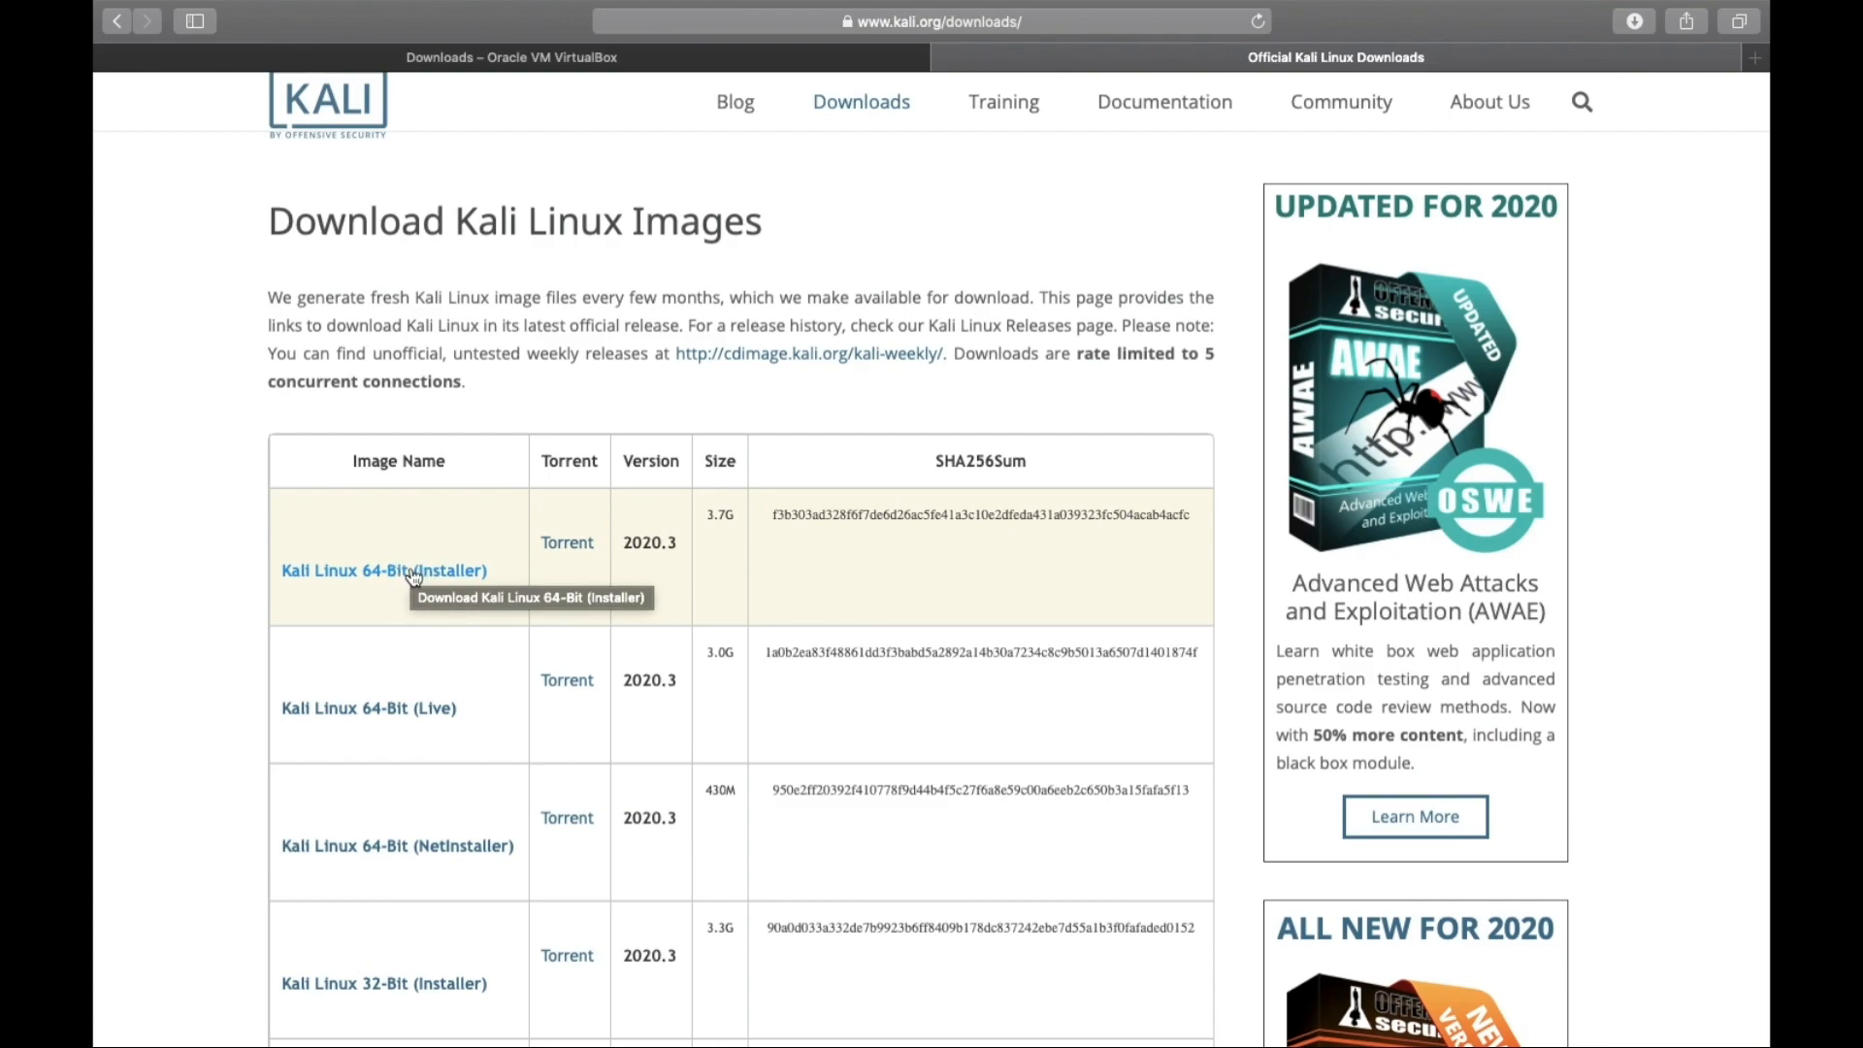
# Download the Kali Linux 64-Bit Installer torrent, allowing kali.org downloads, and confirm it finished.
pyautogui.click(570, 544)
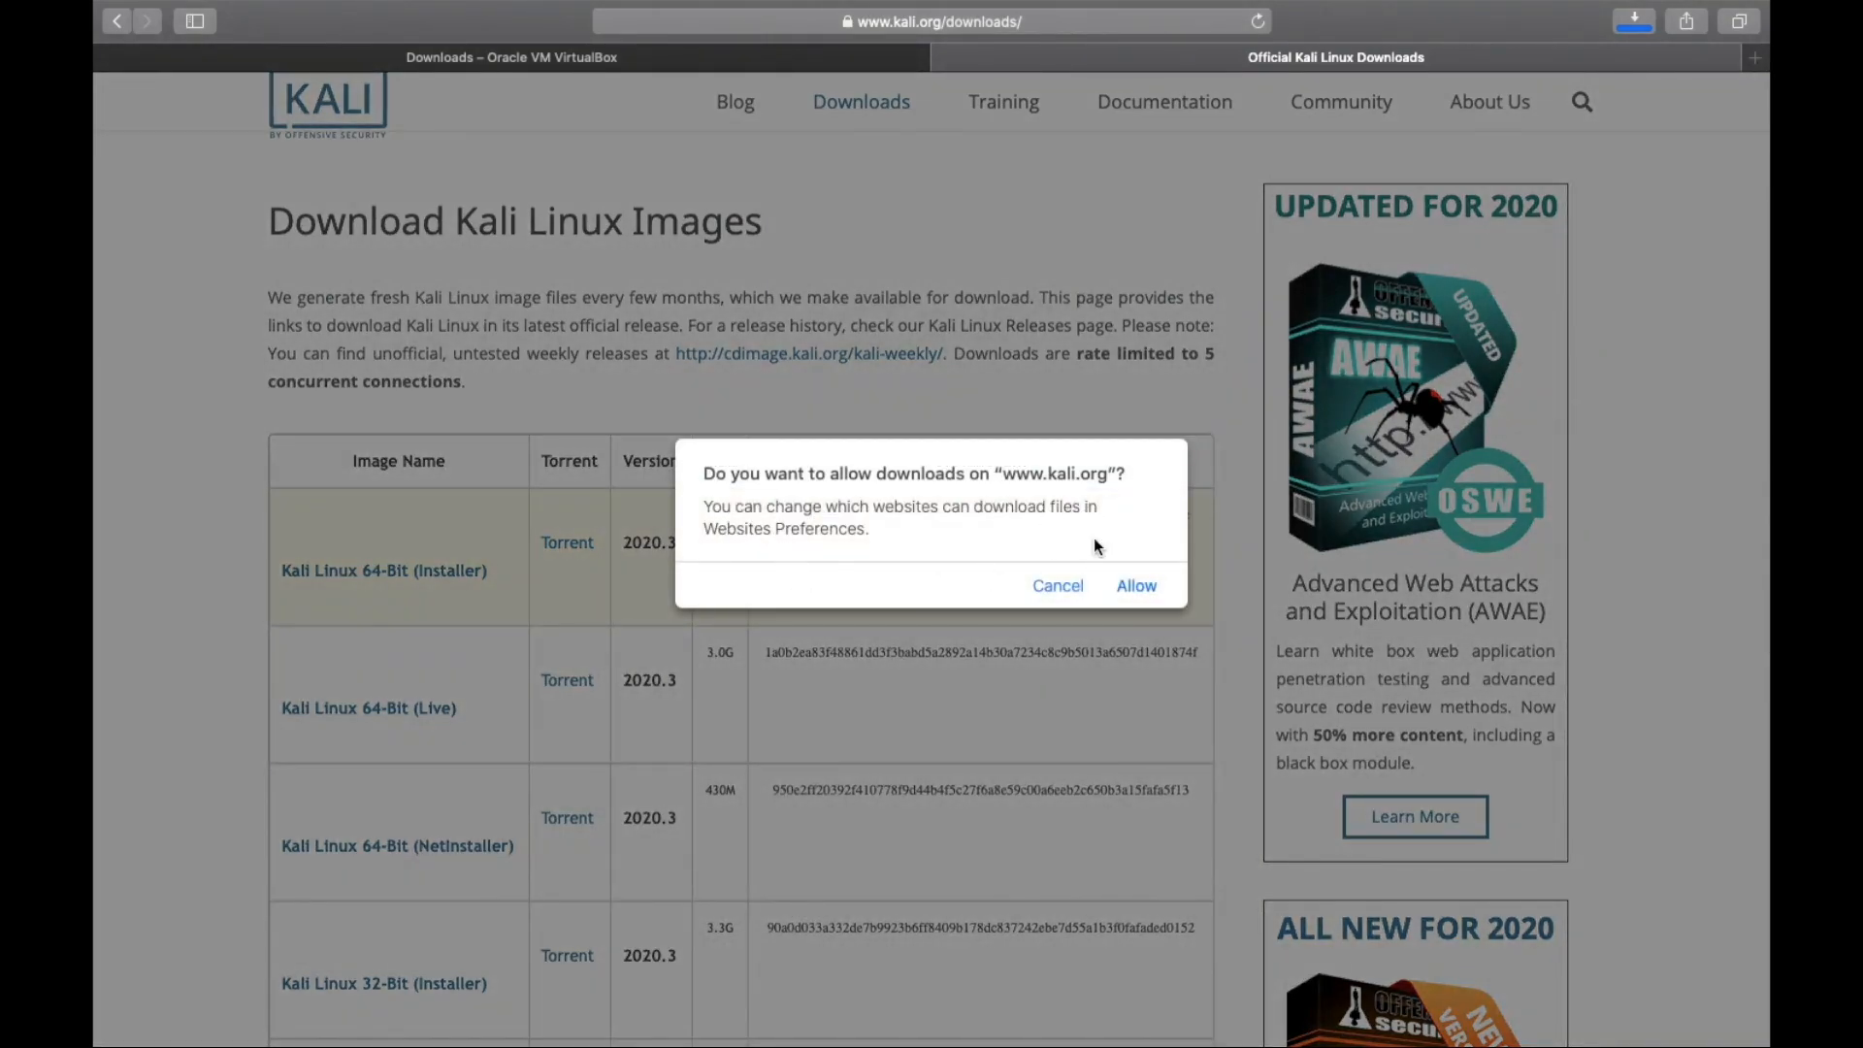
pyautogui.click(1137, 587)
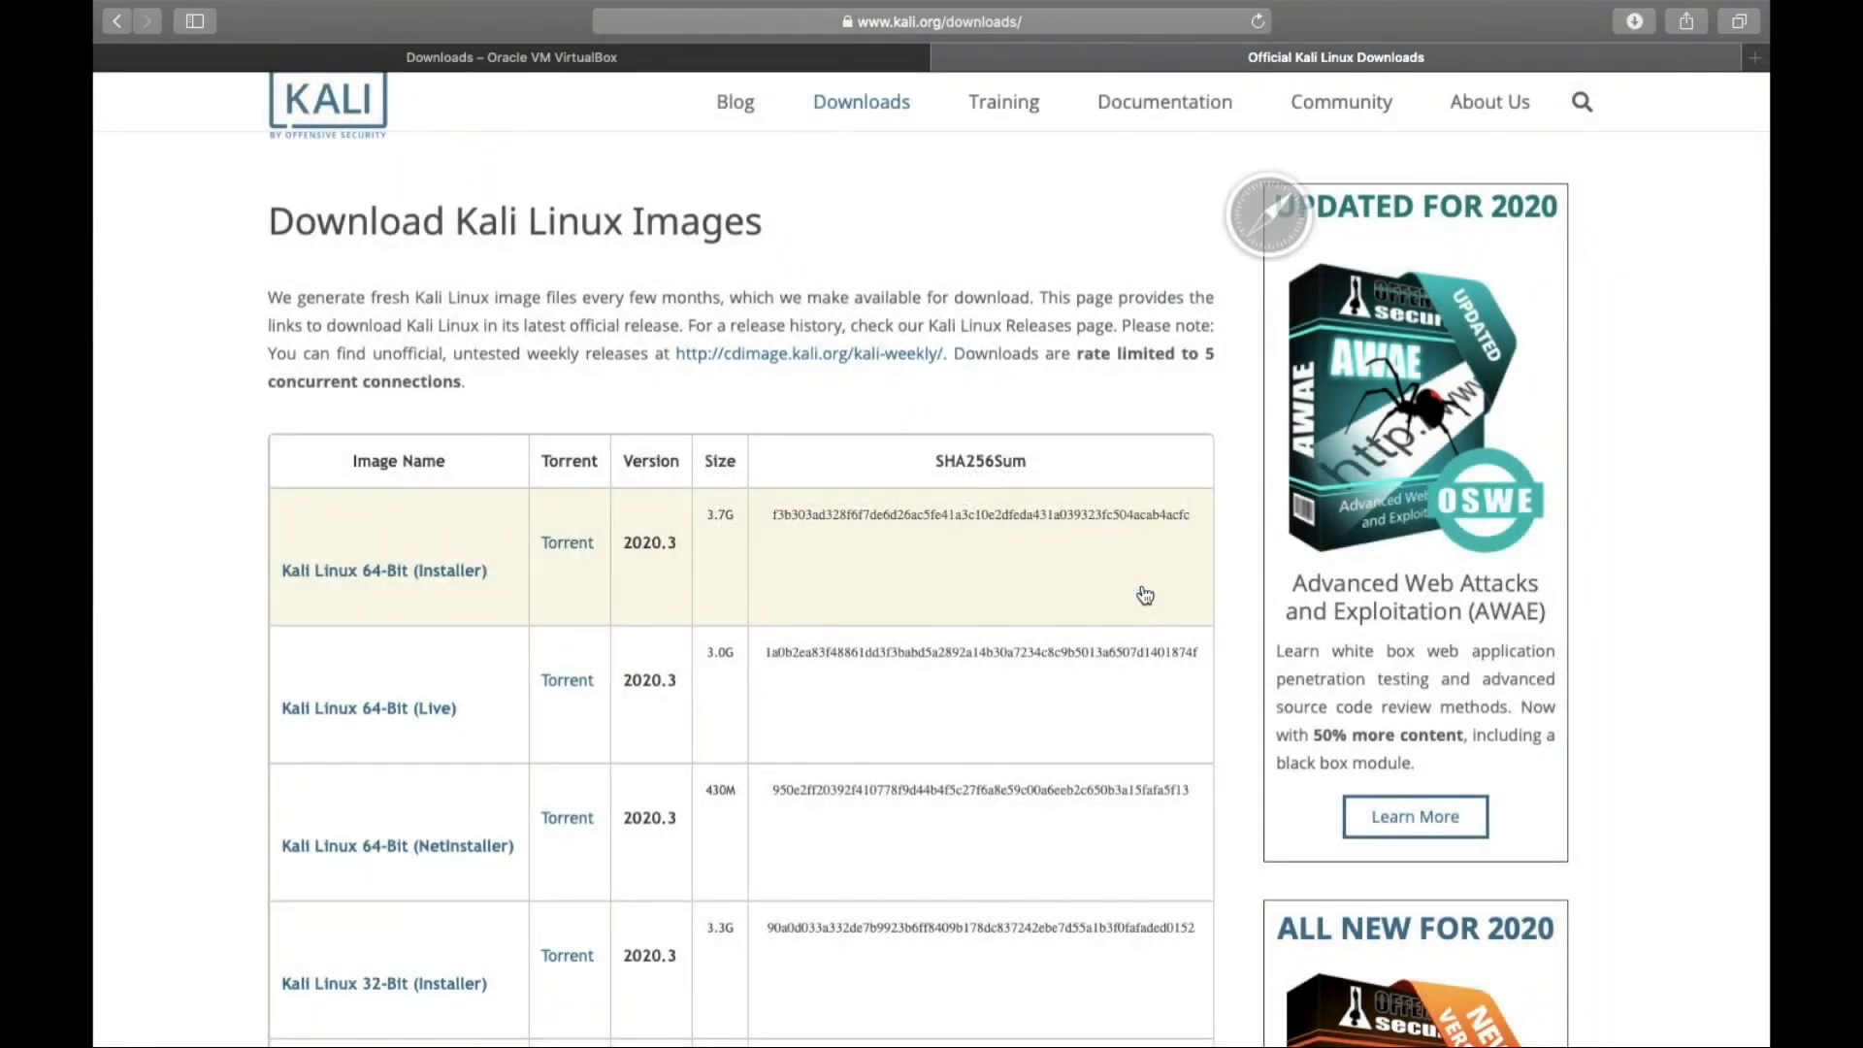
pyautogui.click(1634, 21)
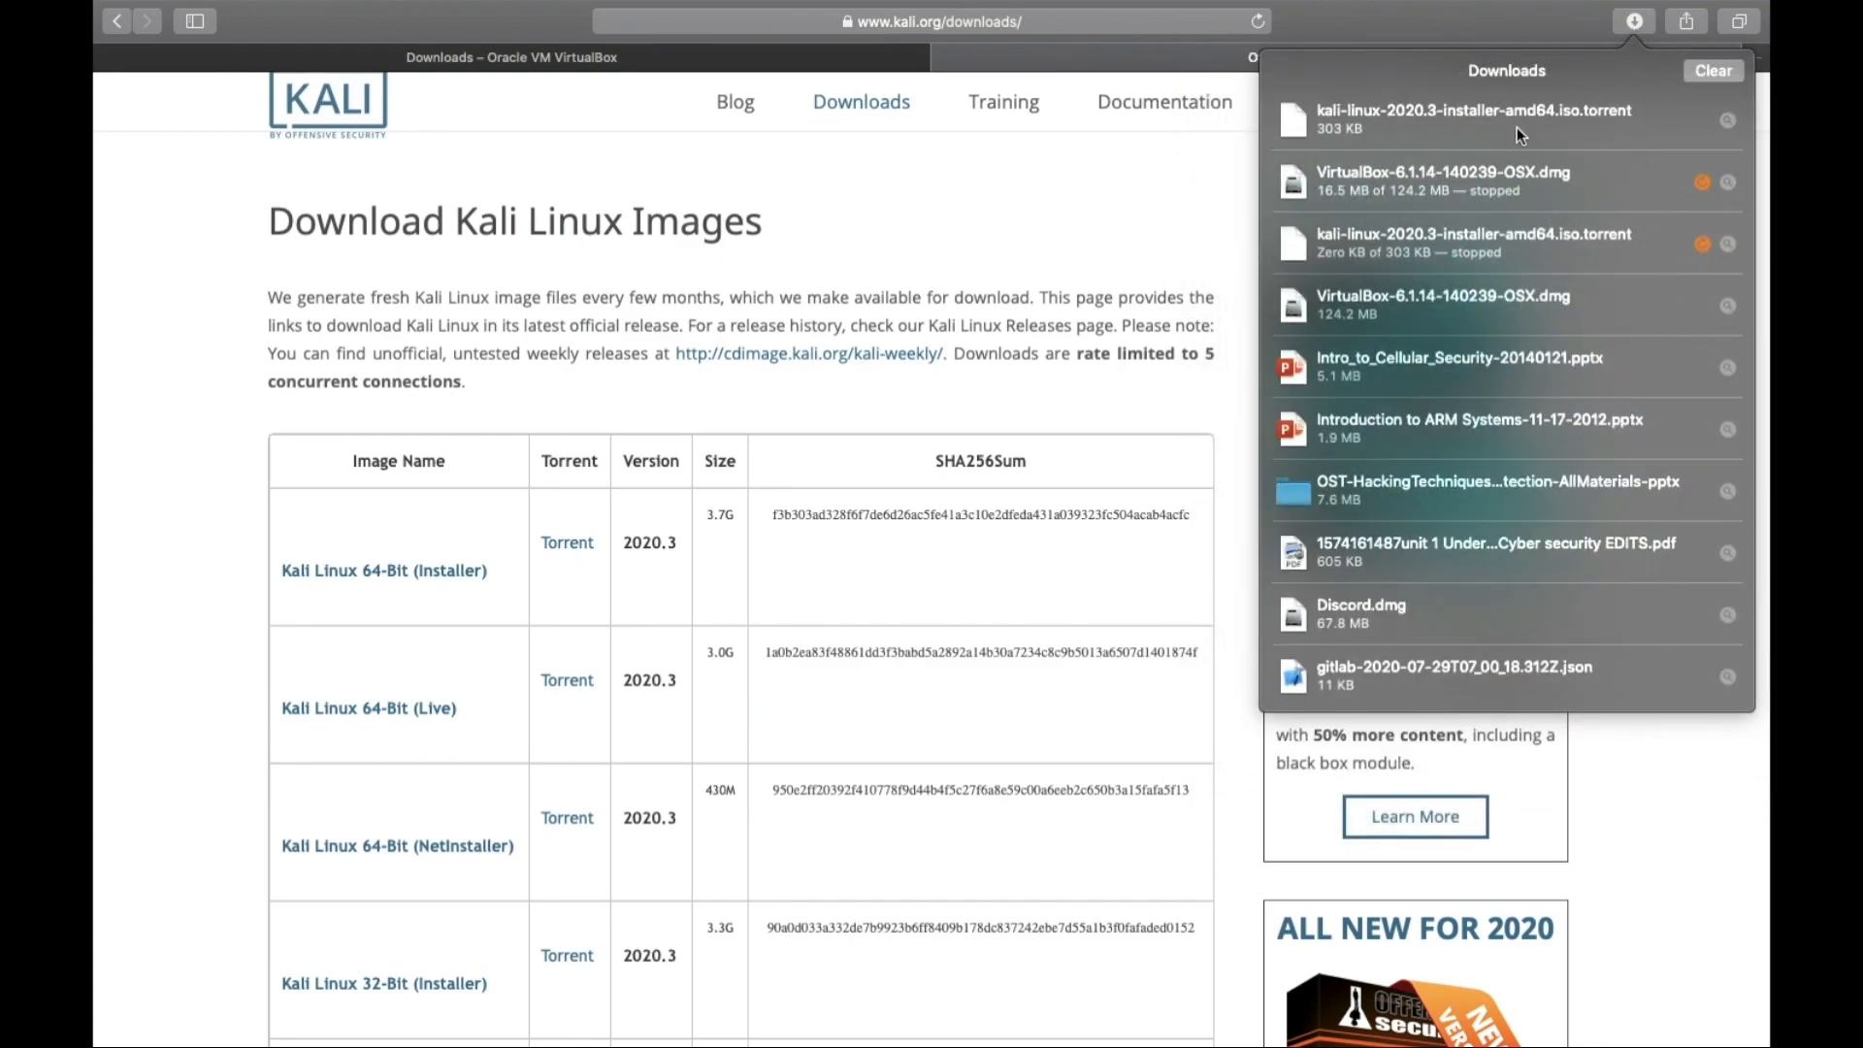
pyautogui.click(1186, 196)
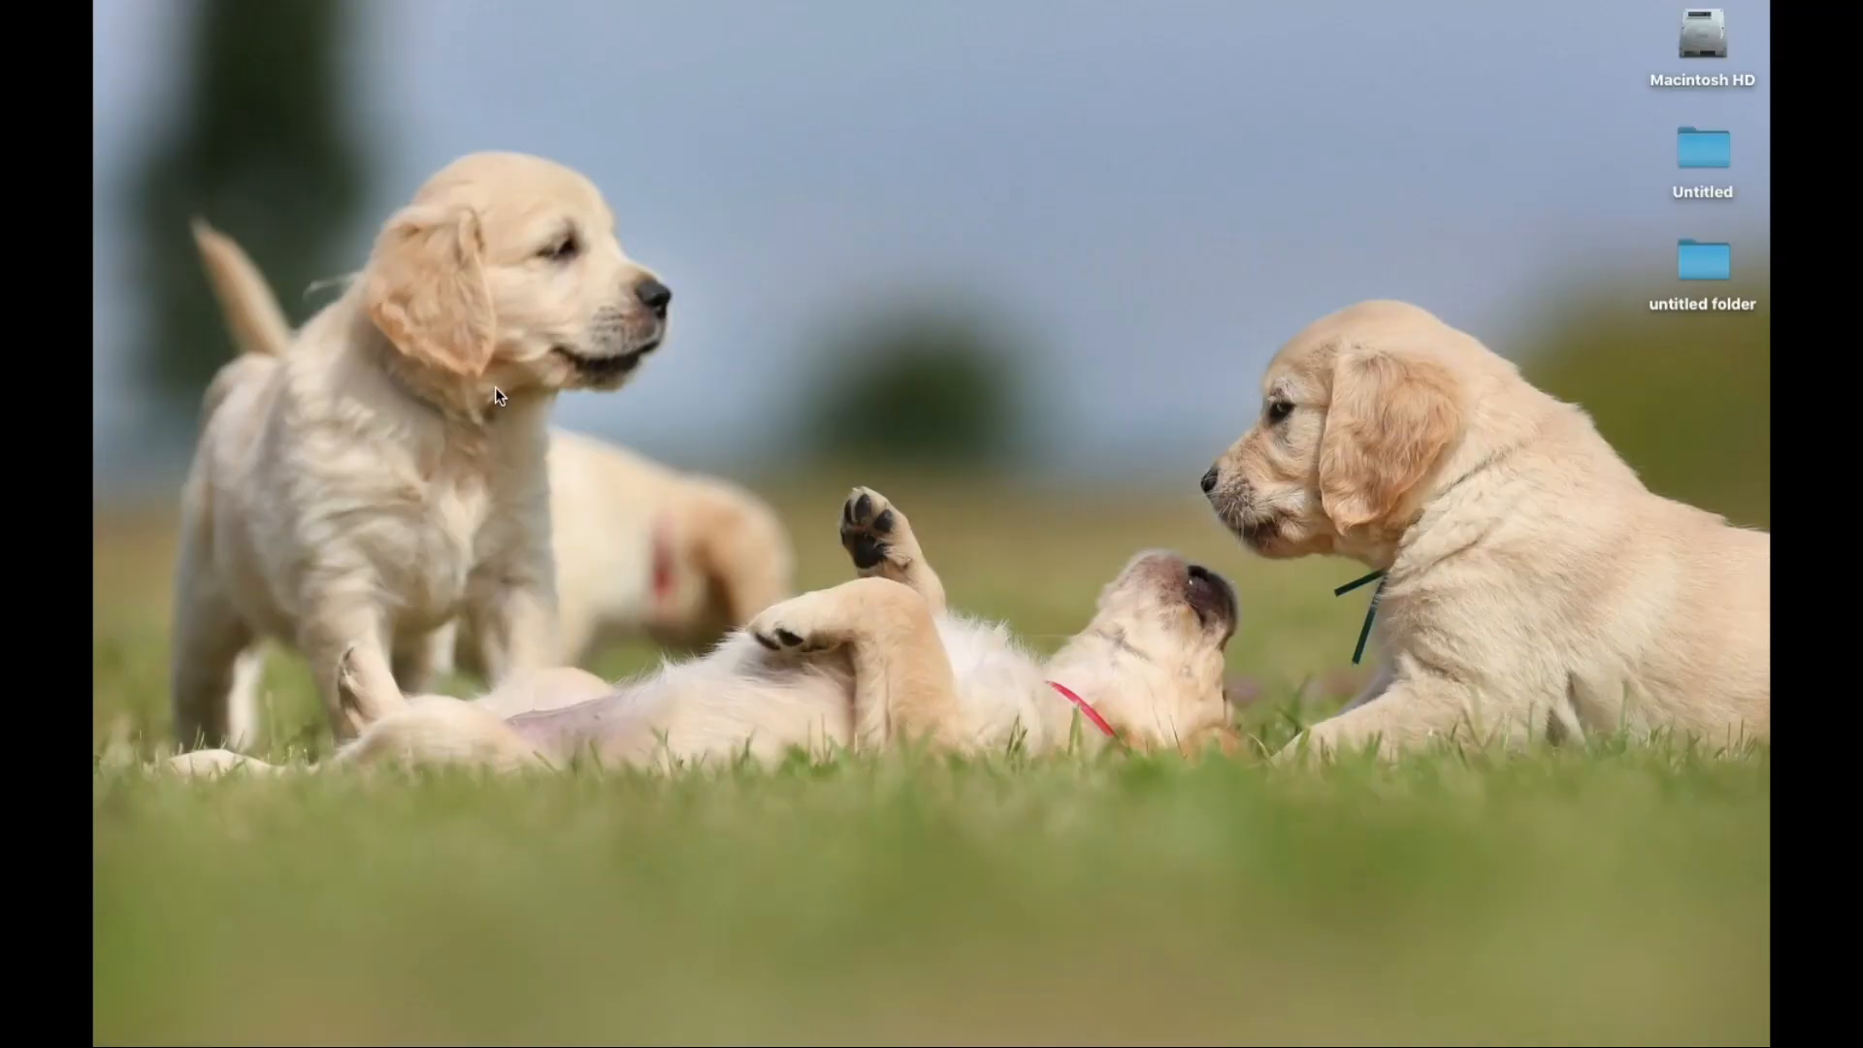
# Launch VirtualBox from Launchpad and begin creating a new virtual machine.
pyautogui.moveTo(94, 2)
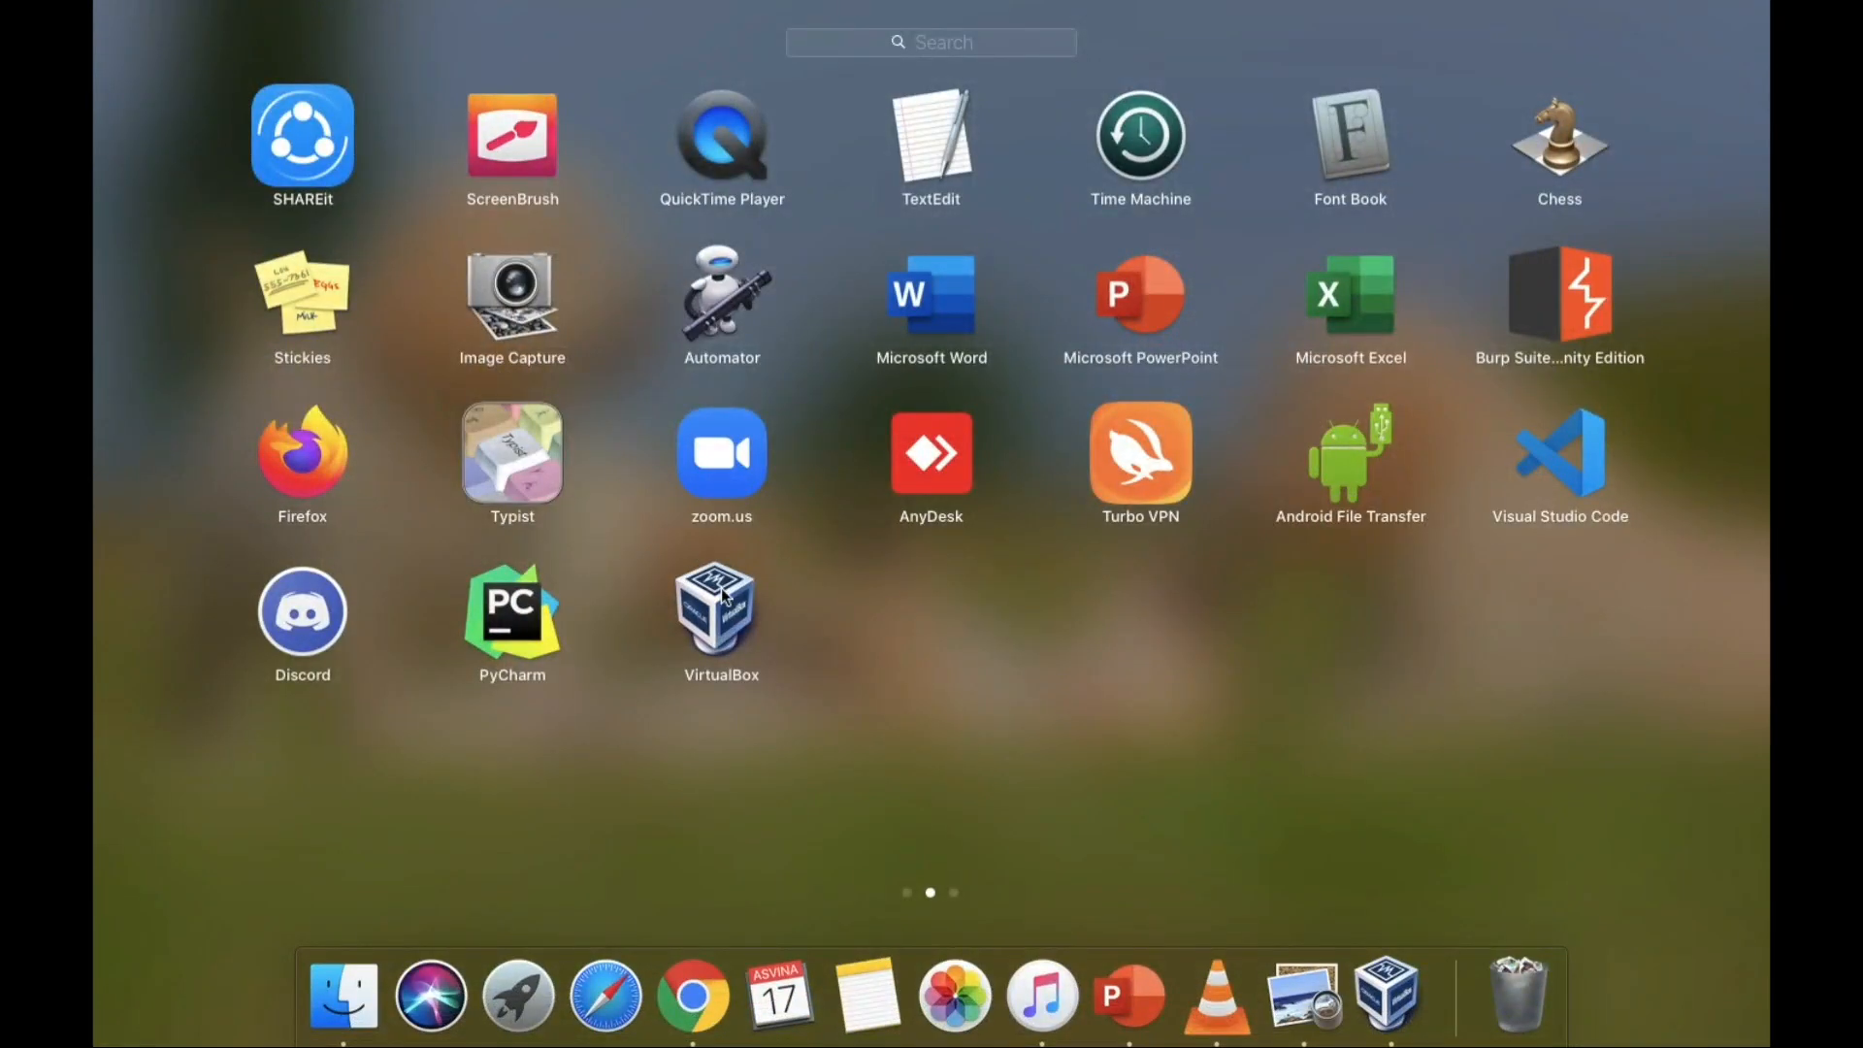
pyautogui.click(723, 609)
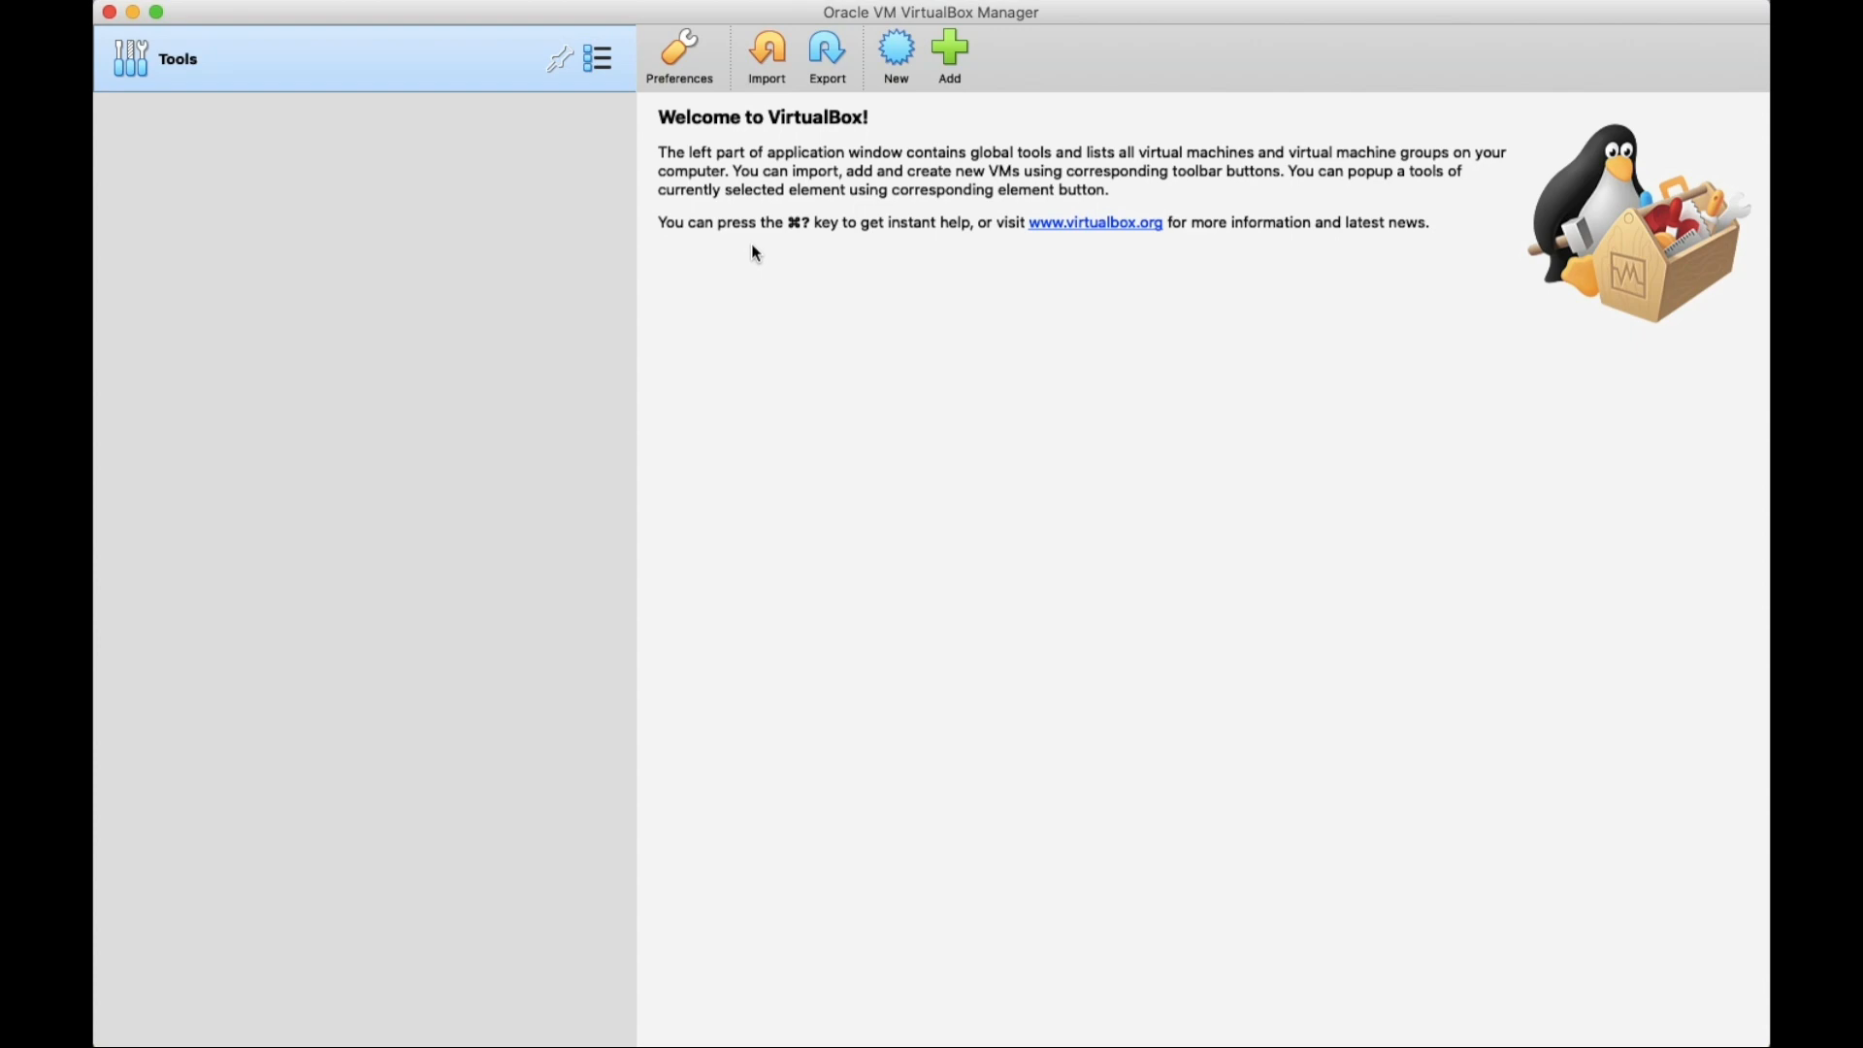
pyautogui.click(900, 53)
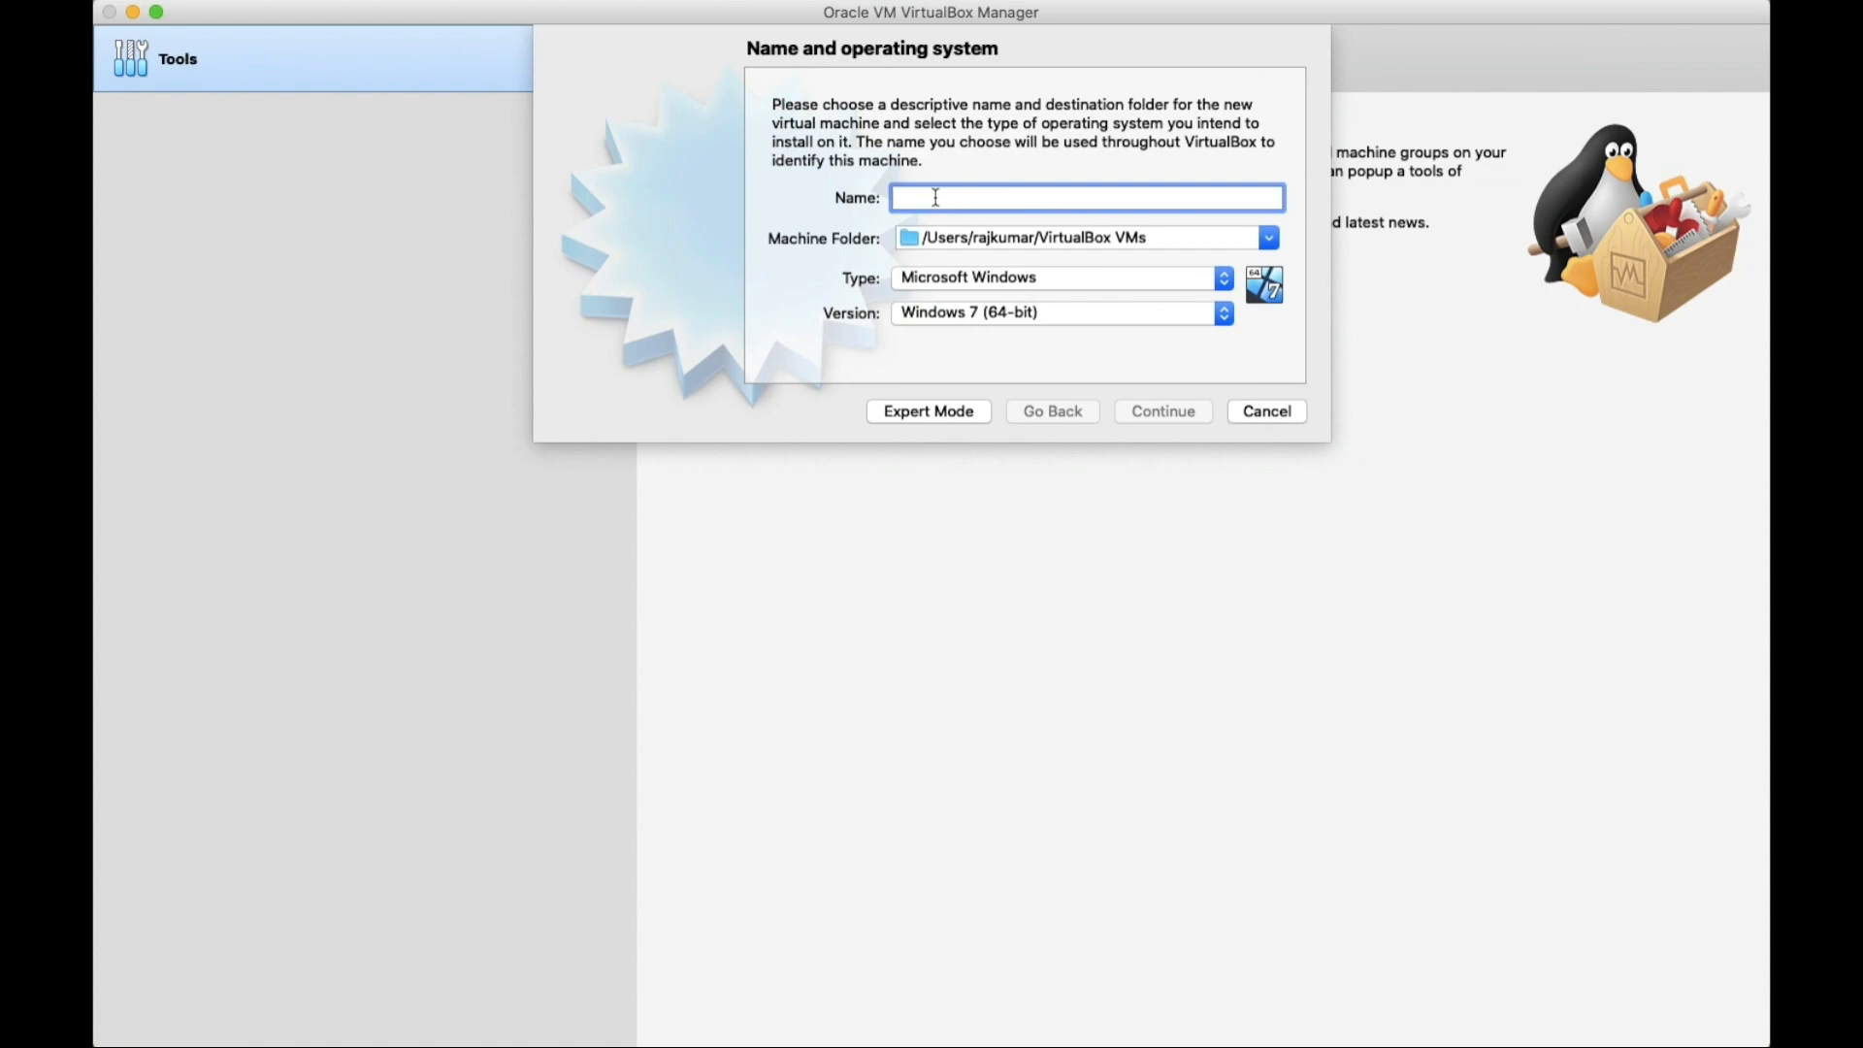
# Name the VM 'kail linux', keep the default folder, and set it to Linux Debian (64-bit).
pyautogui.write('ka')
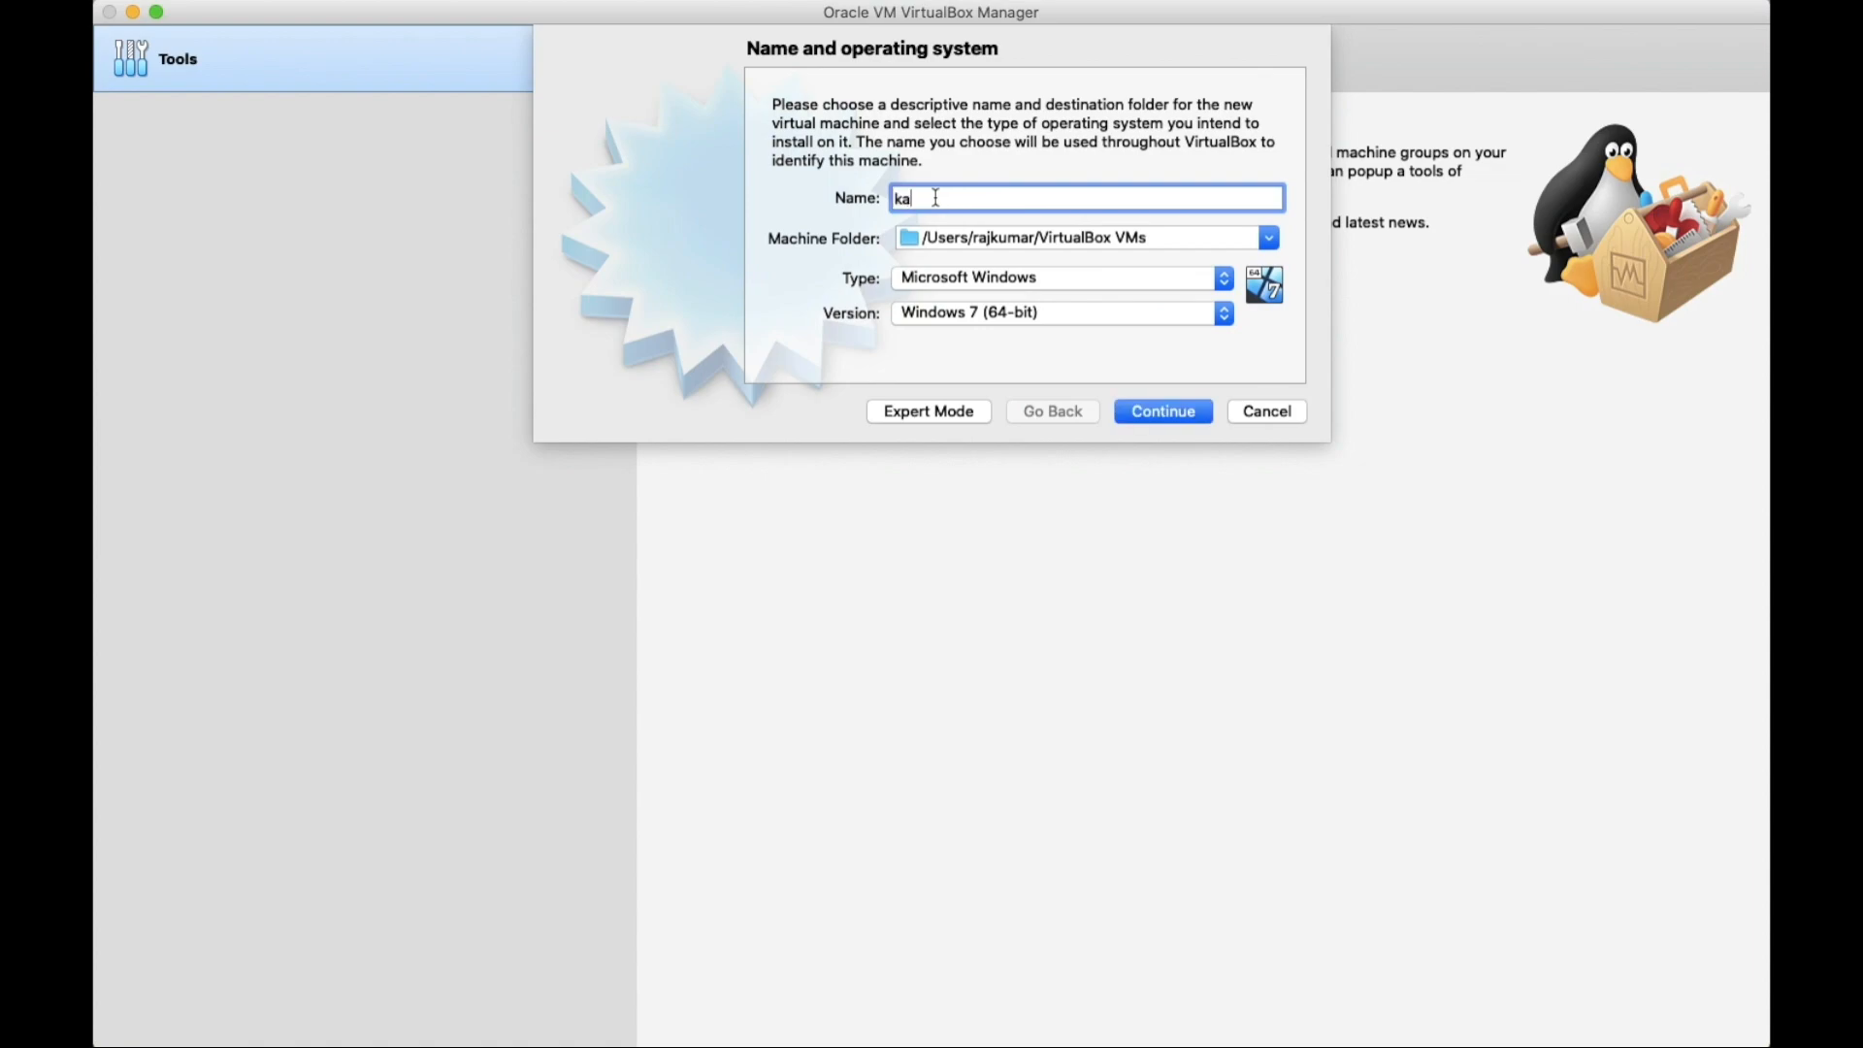
pyautogui.write('il linux')
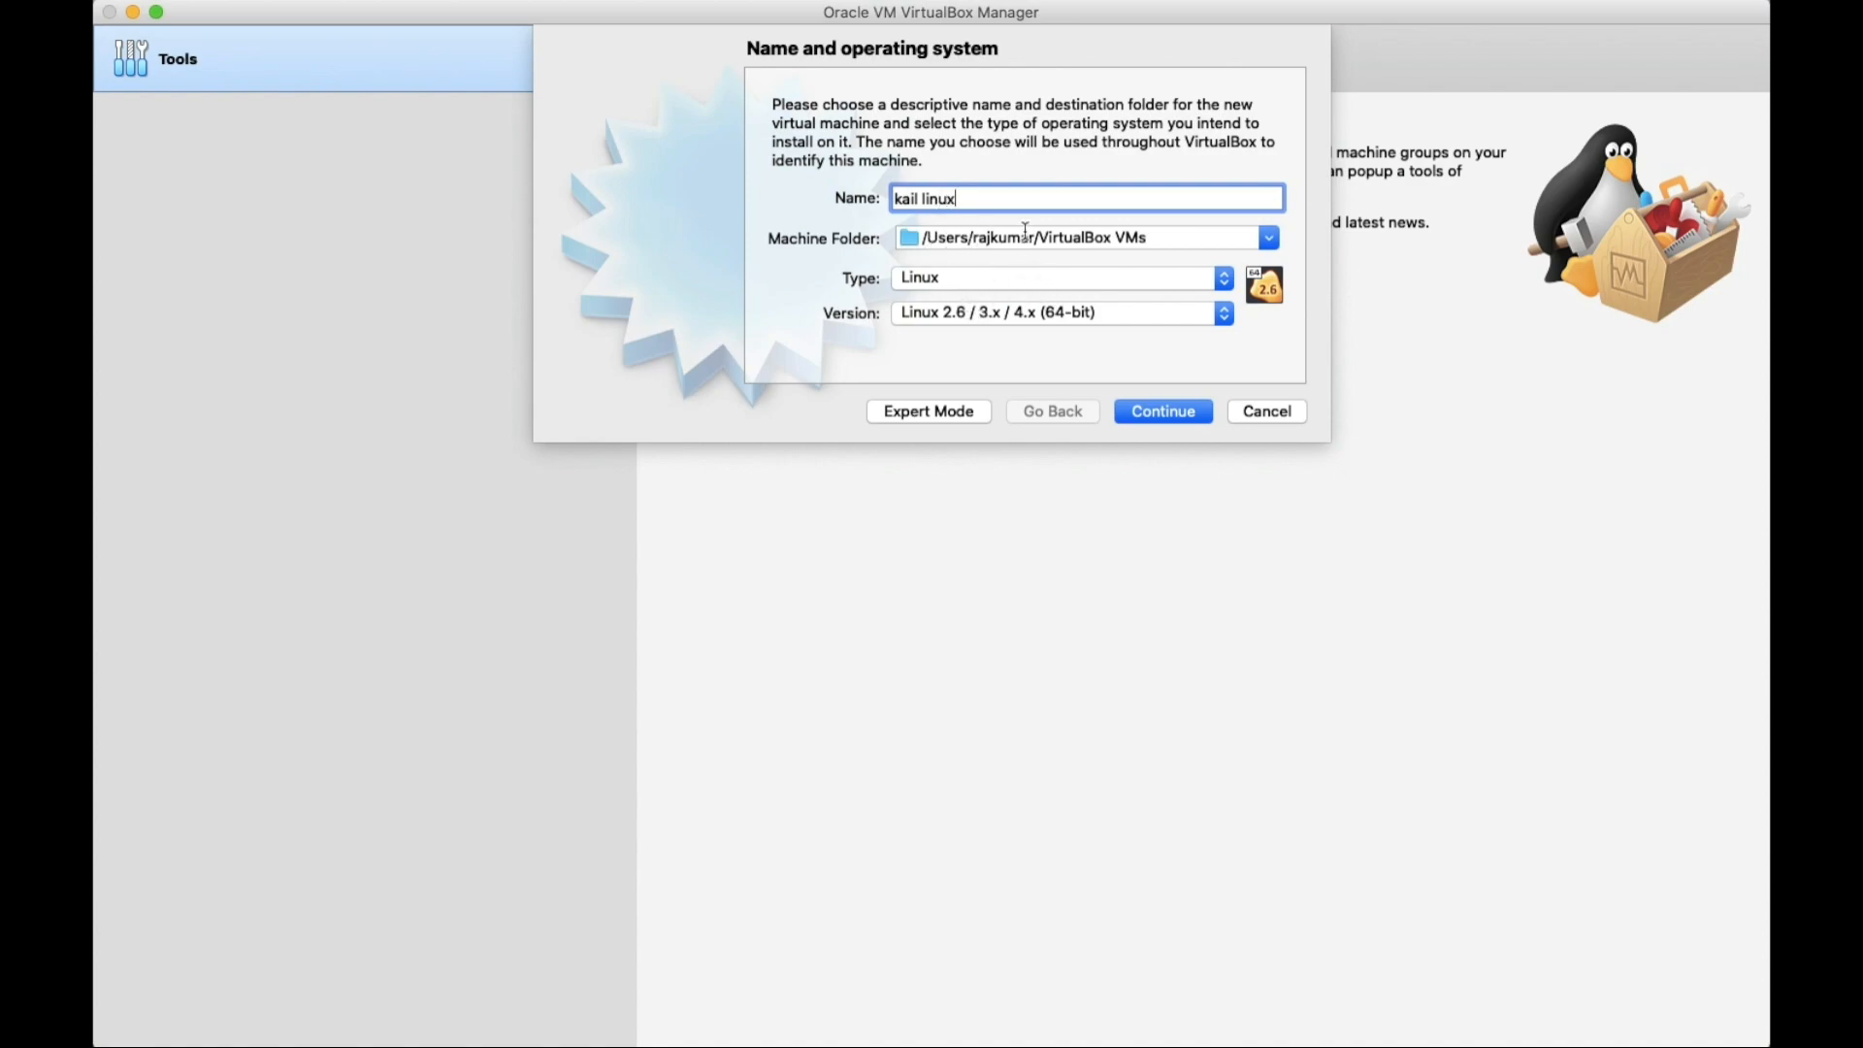
pyautogui.click(1271, 238)
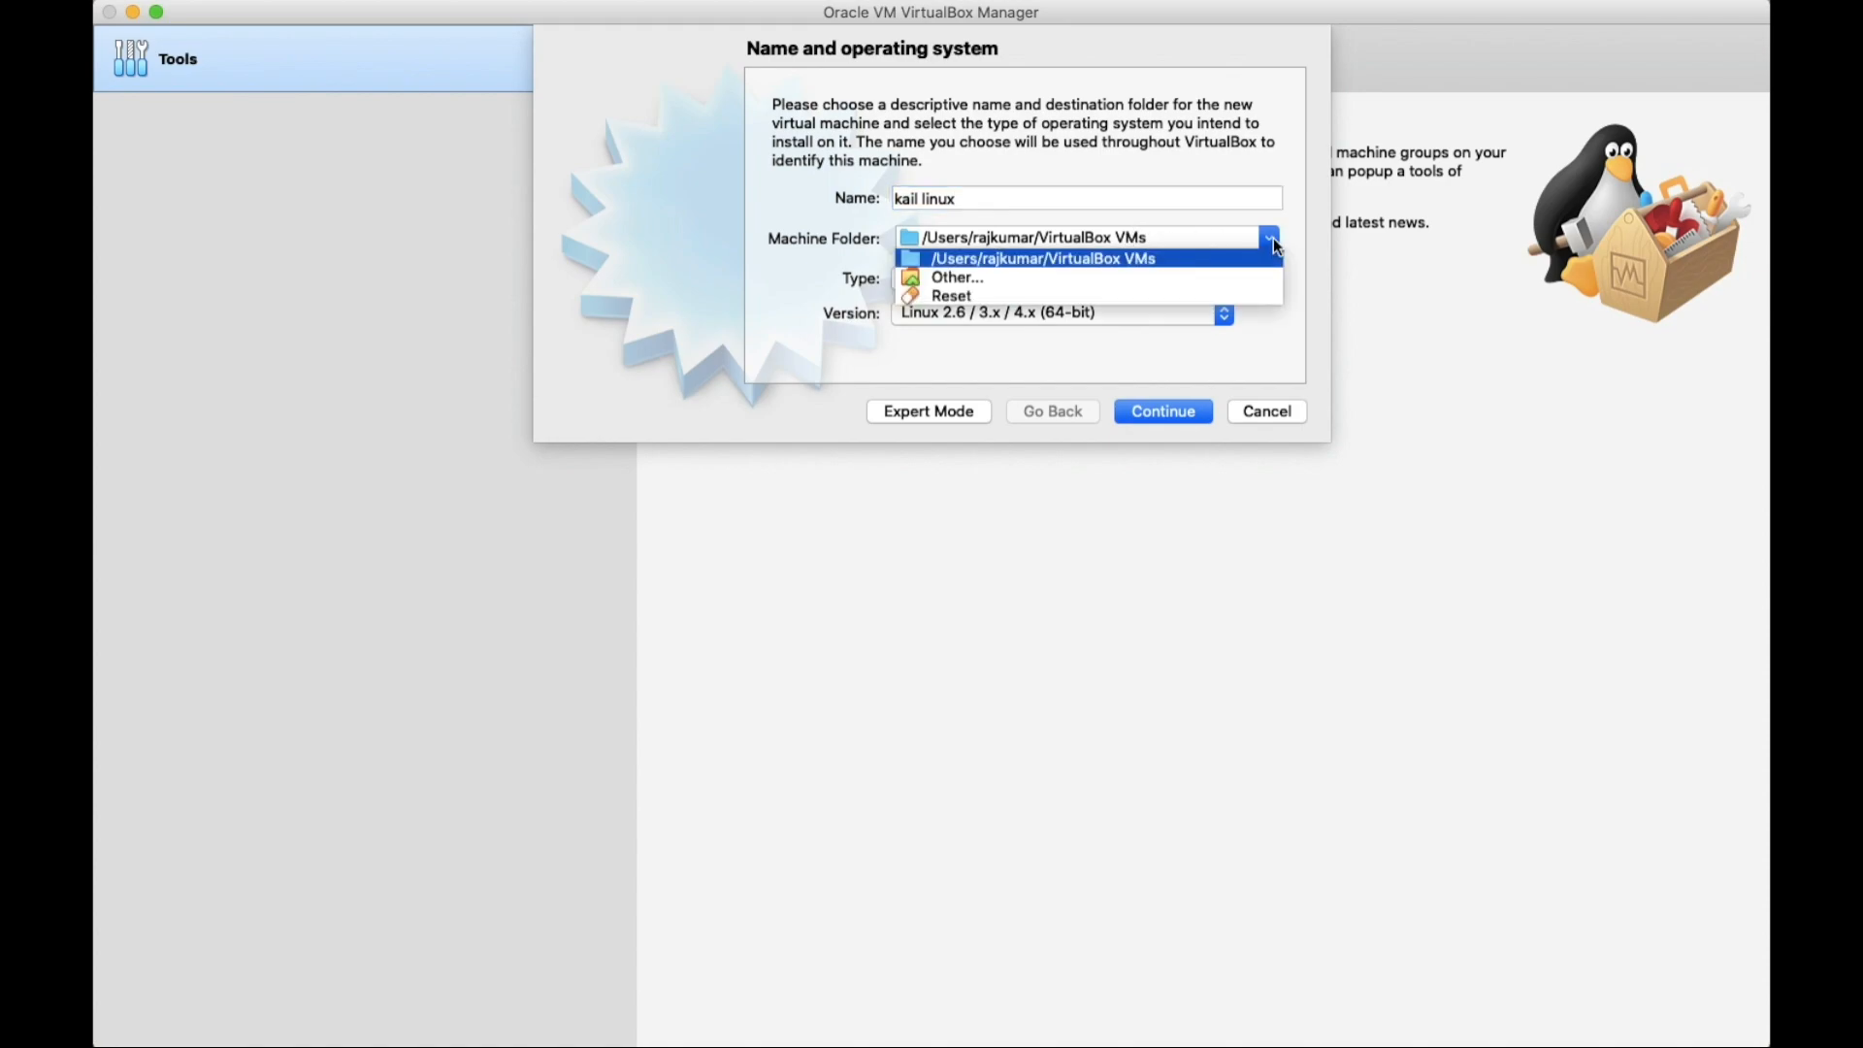
pyautogui.click(1167, 255)
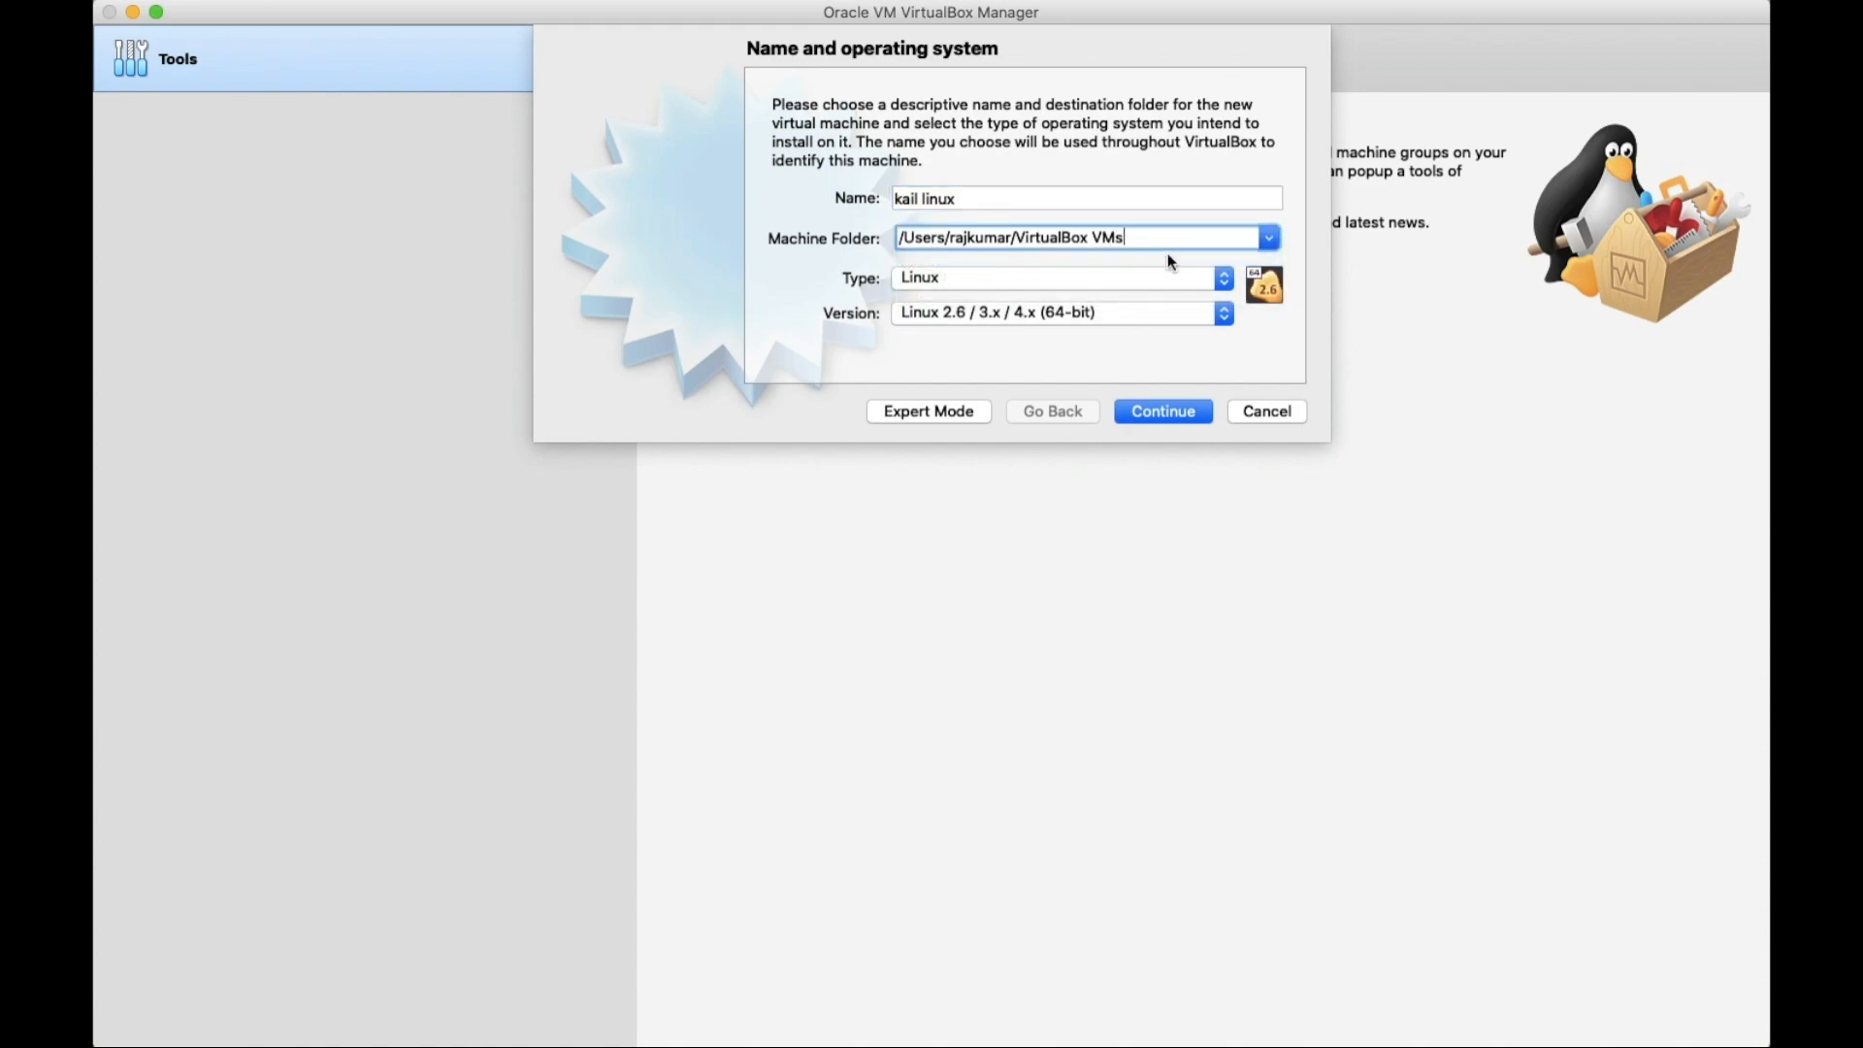
pyautogui.click(1046, 281)
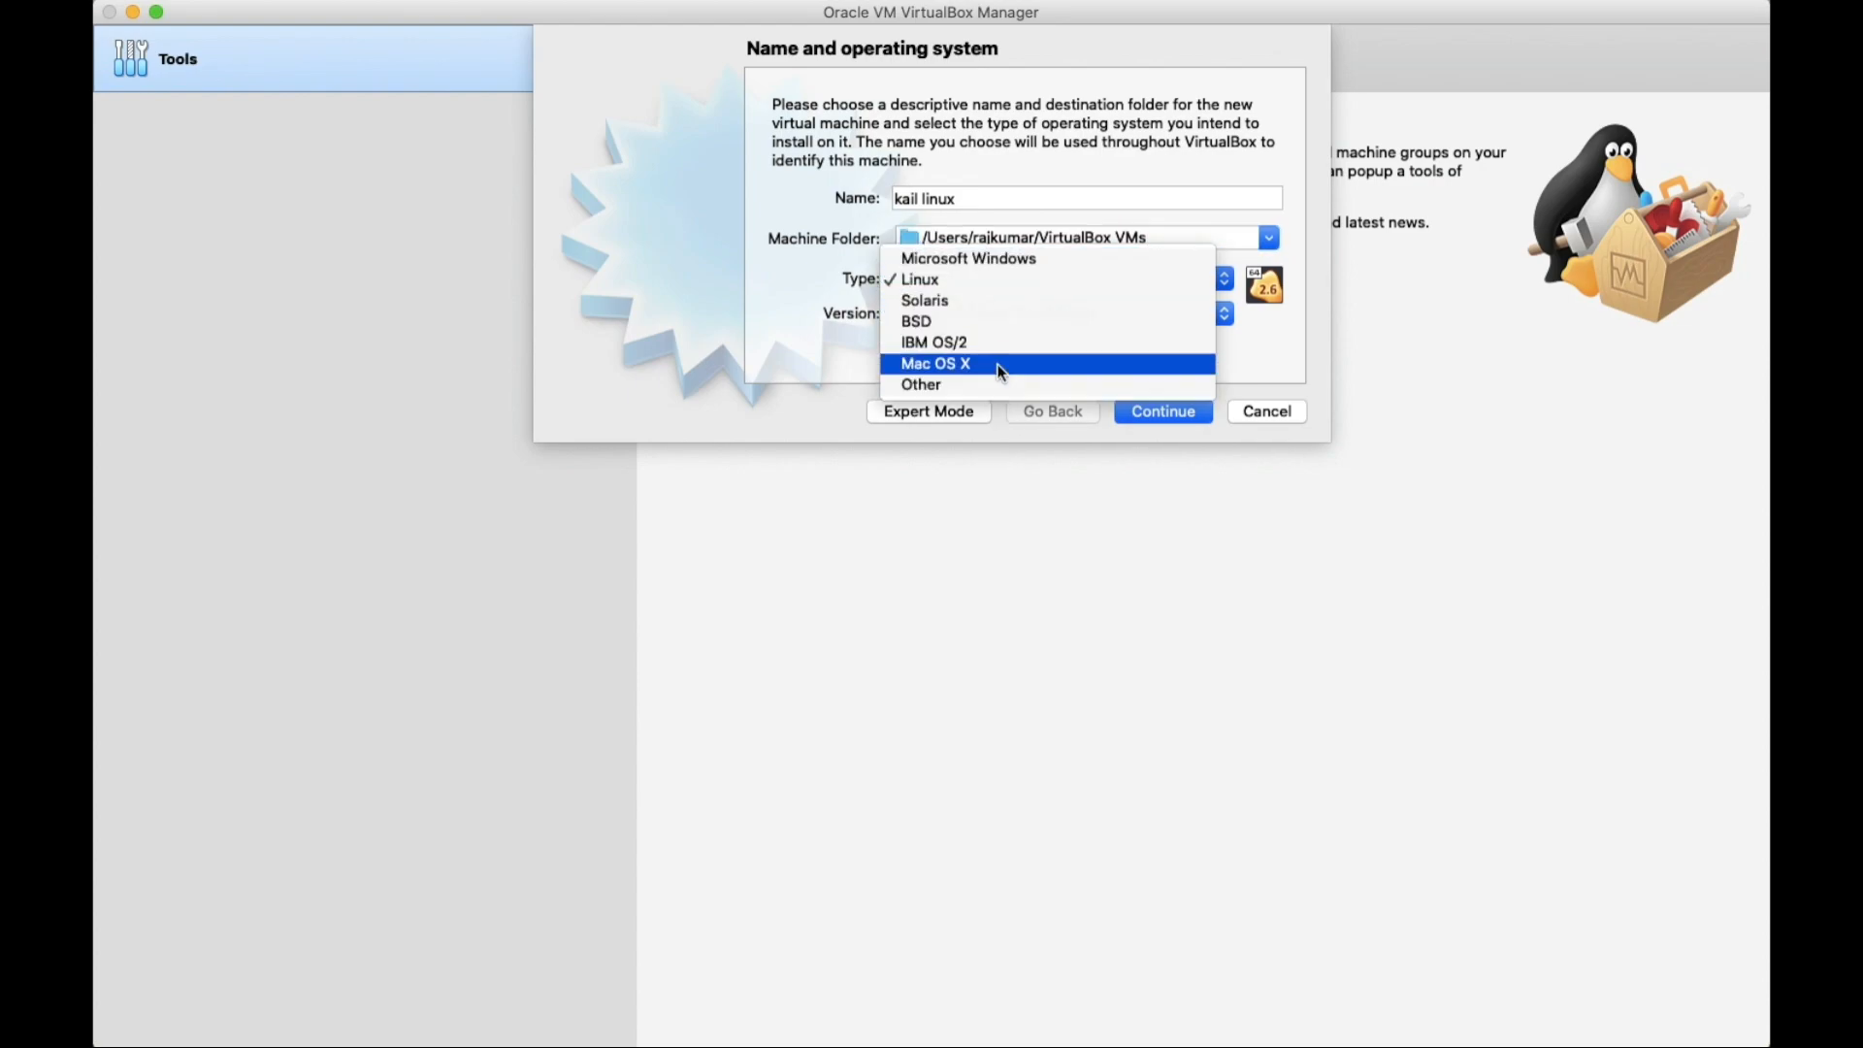
pyautogui.click(996, 290)
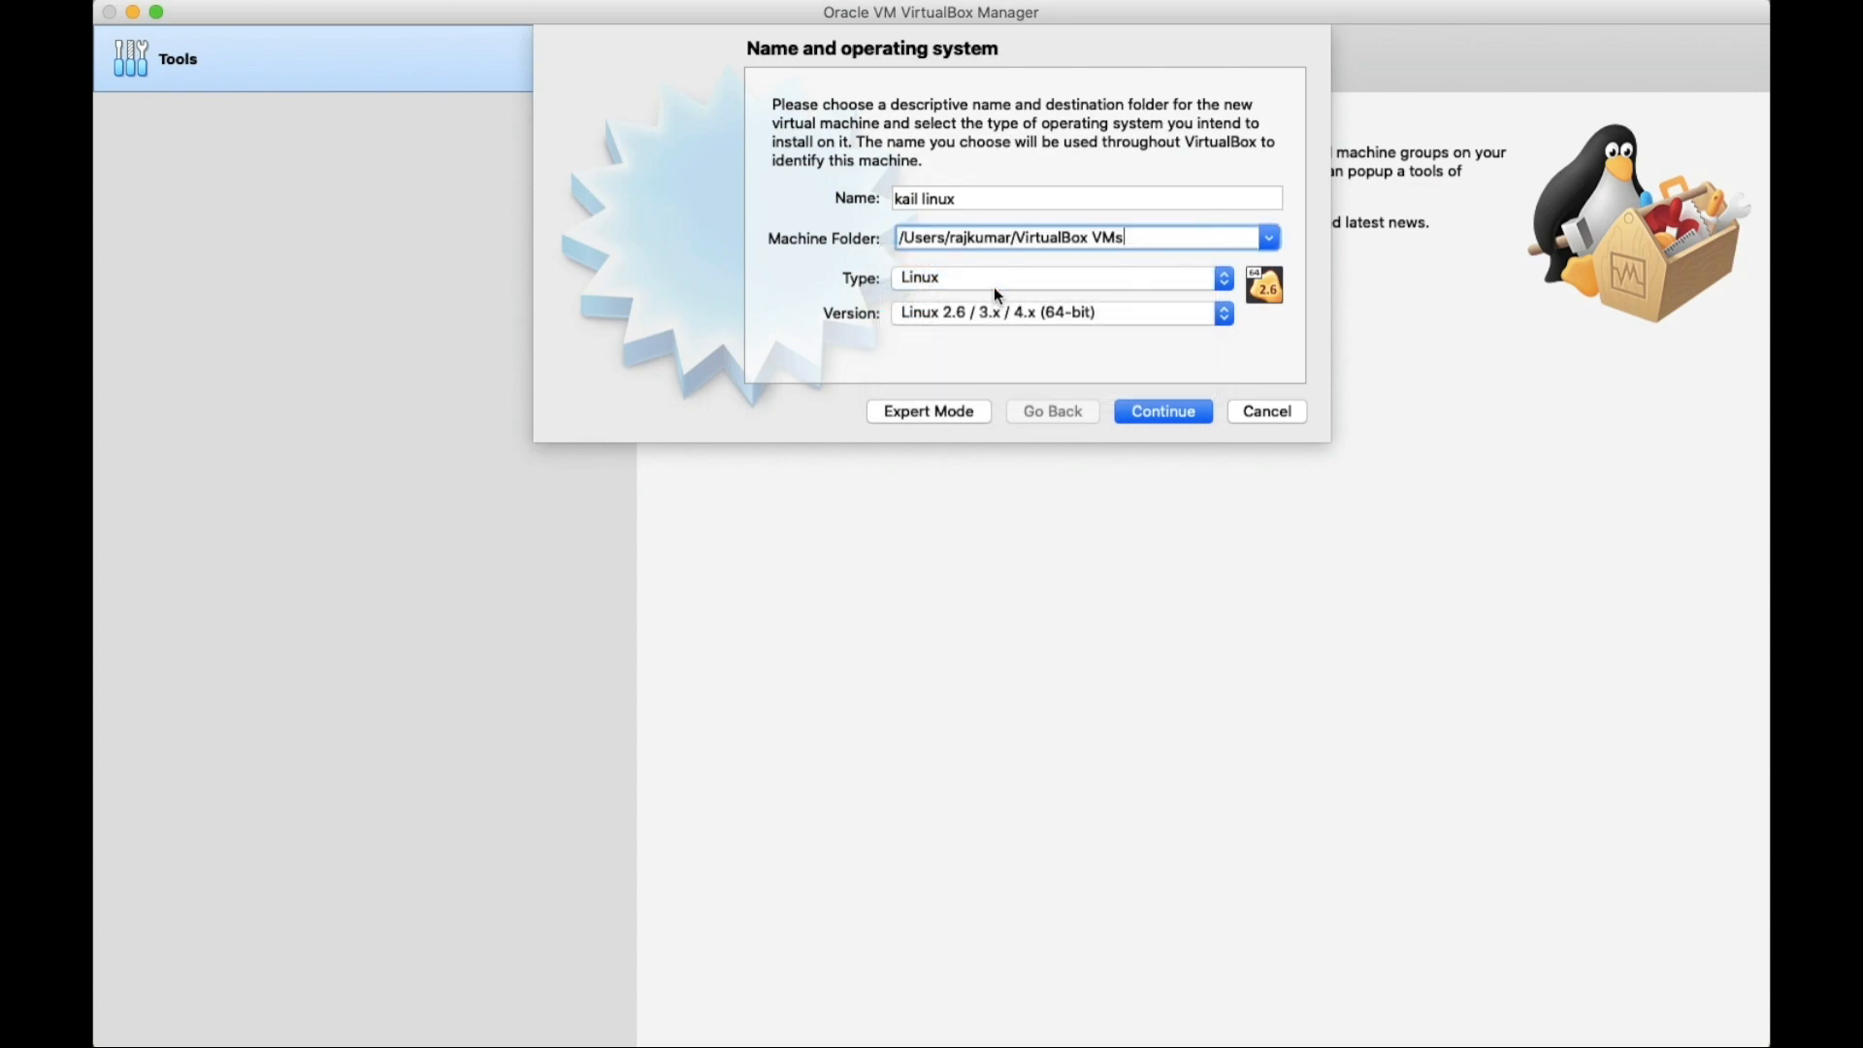
pyautogui.click(1113, 313)
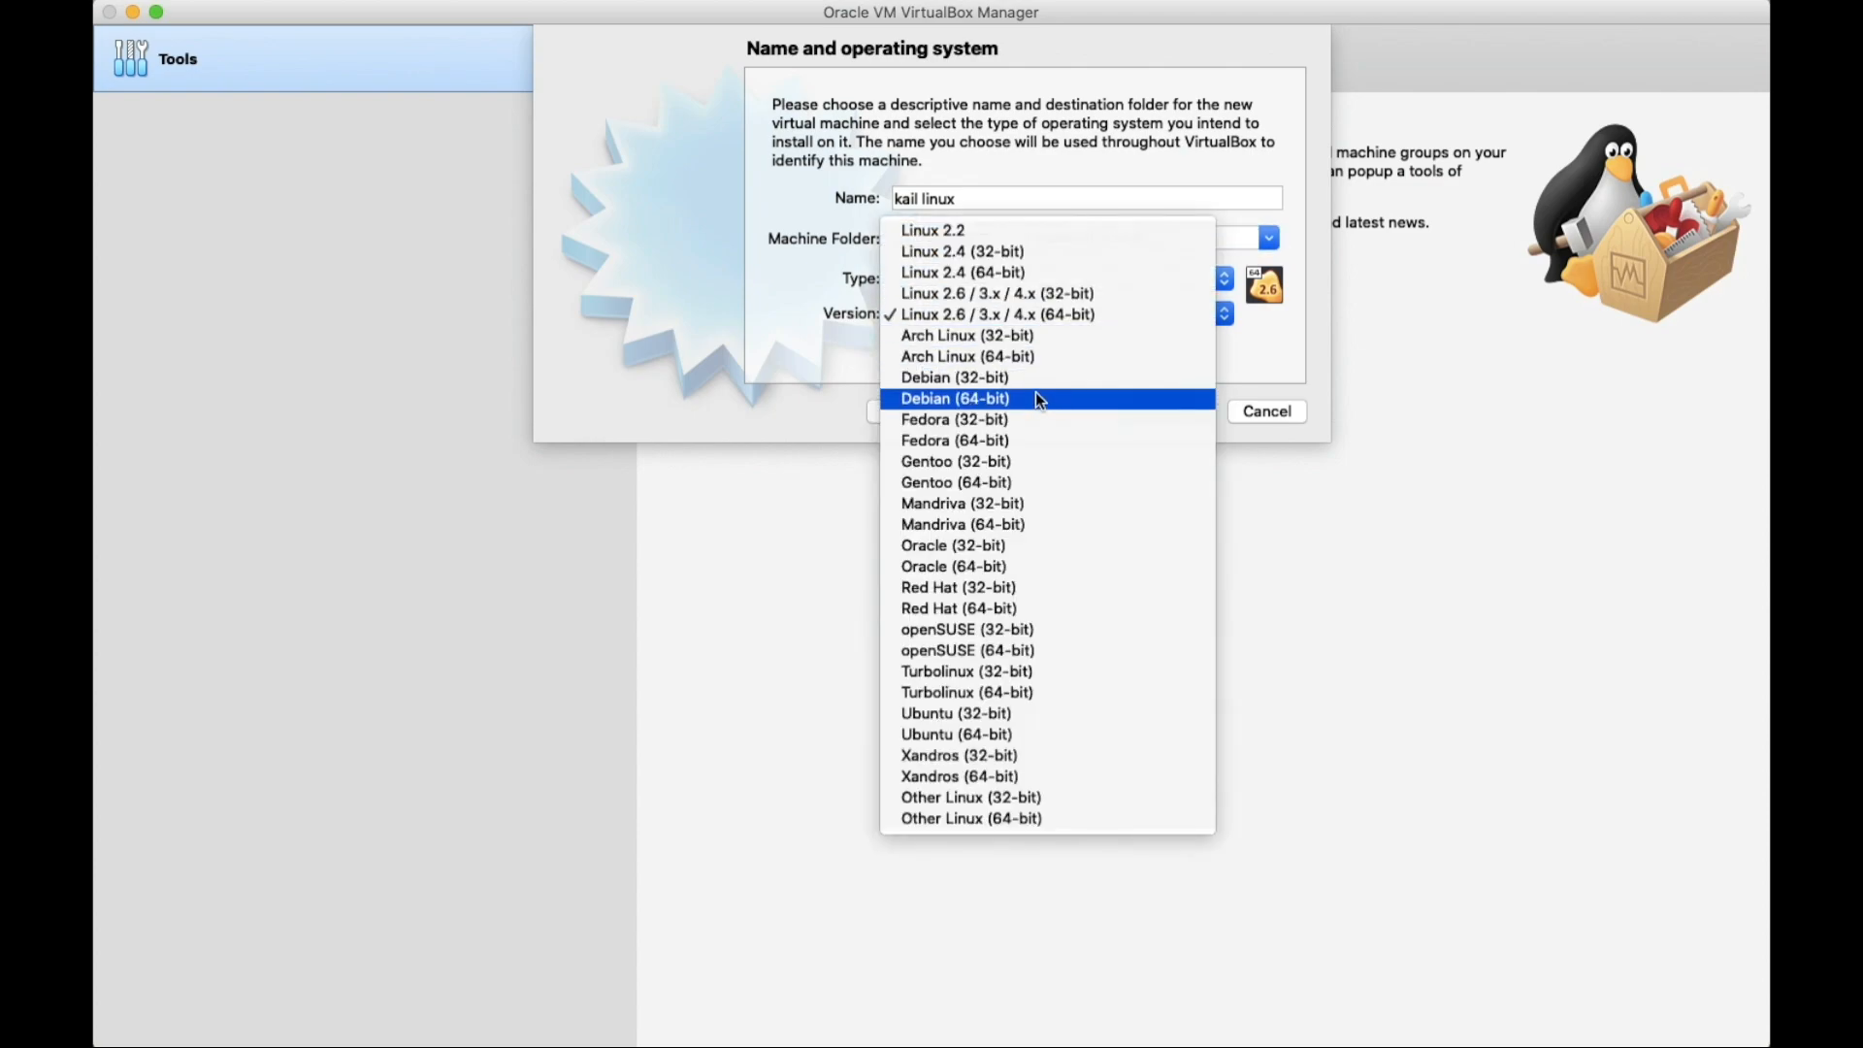
pyautogui.click(970, 404)
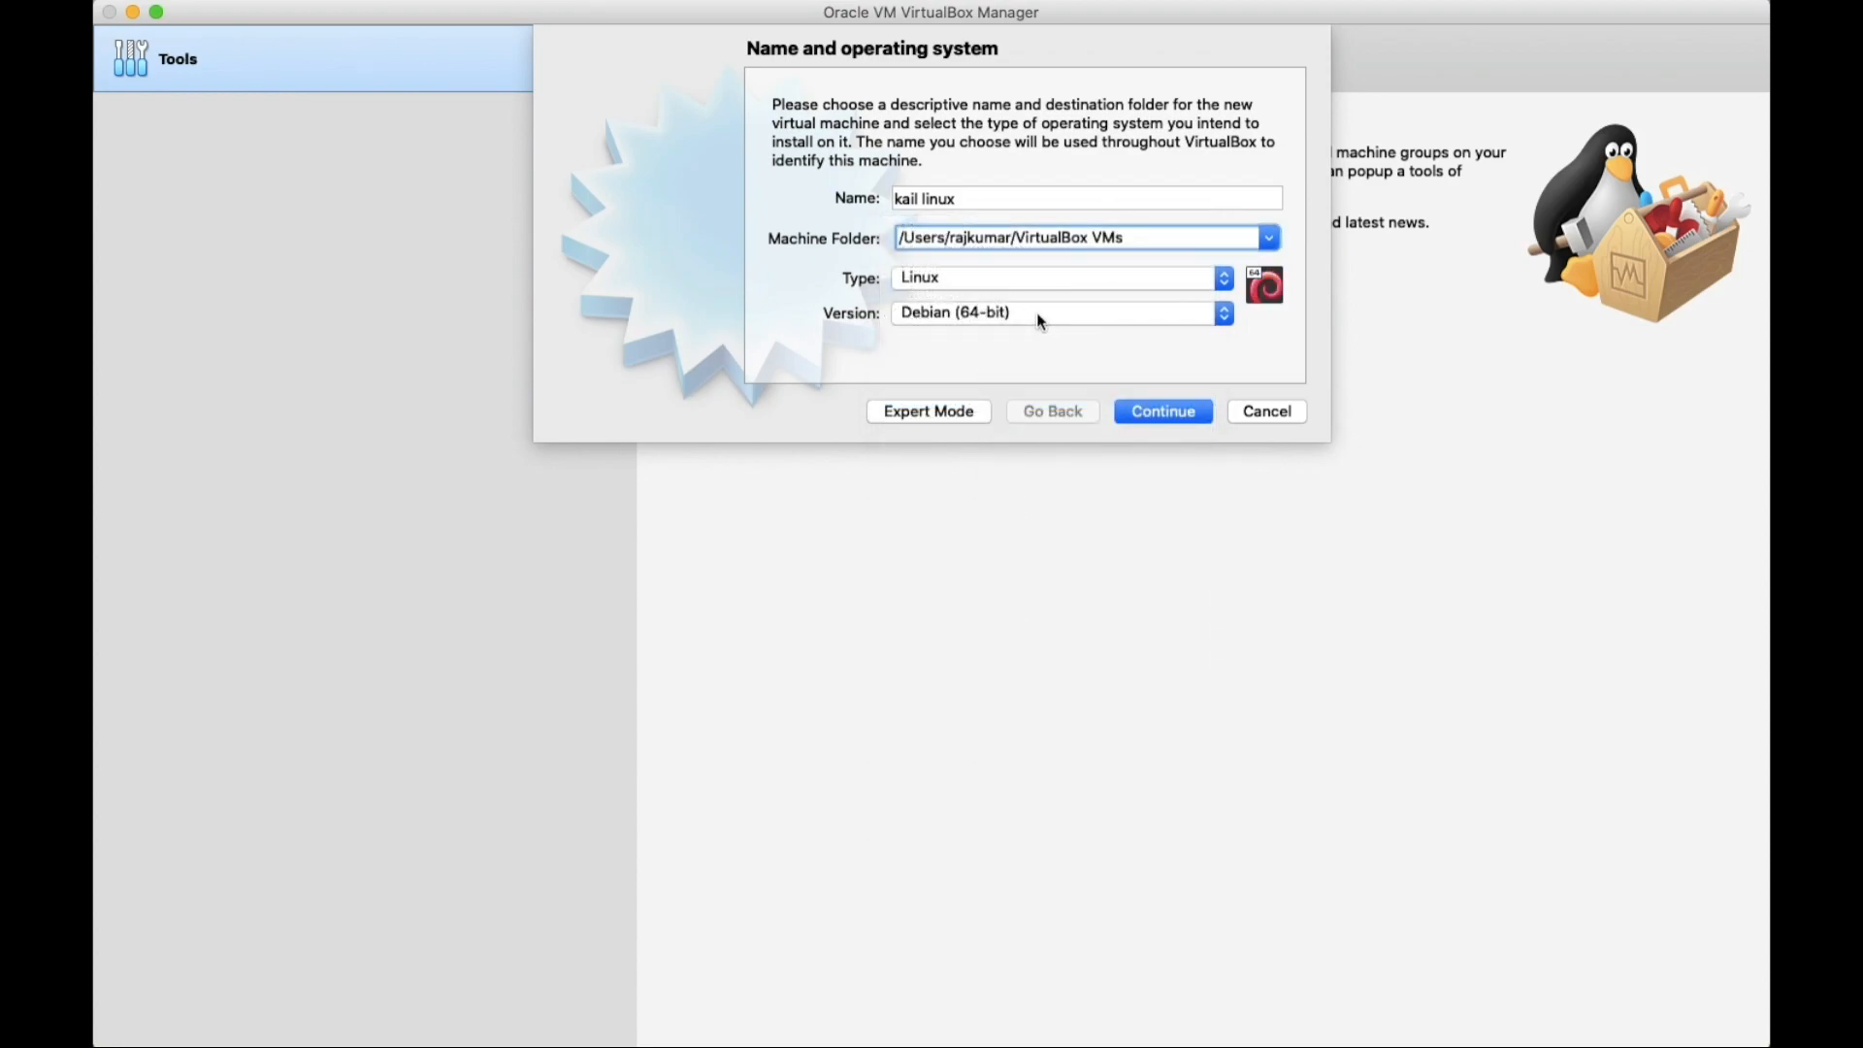
pyautogui.click(1177, 411)
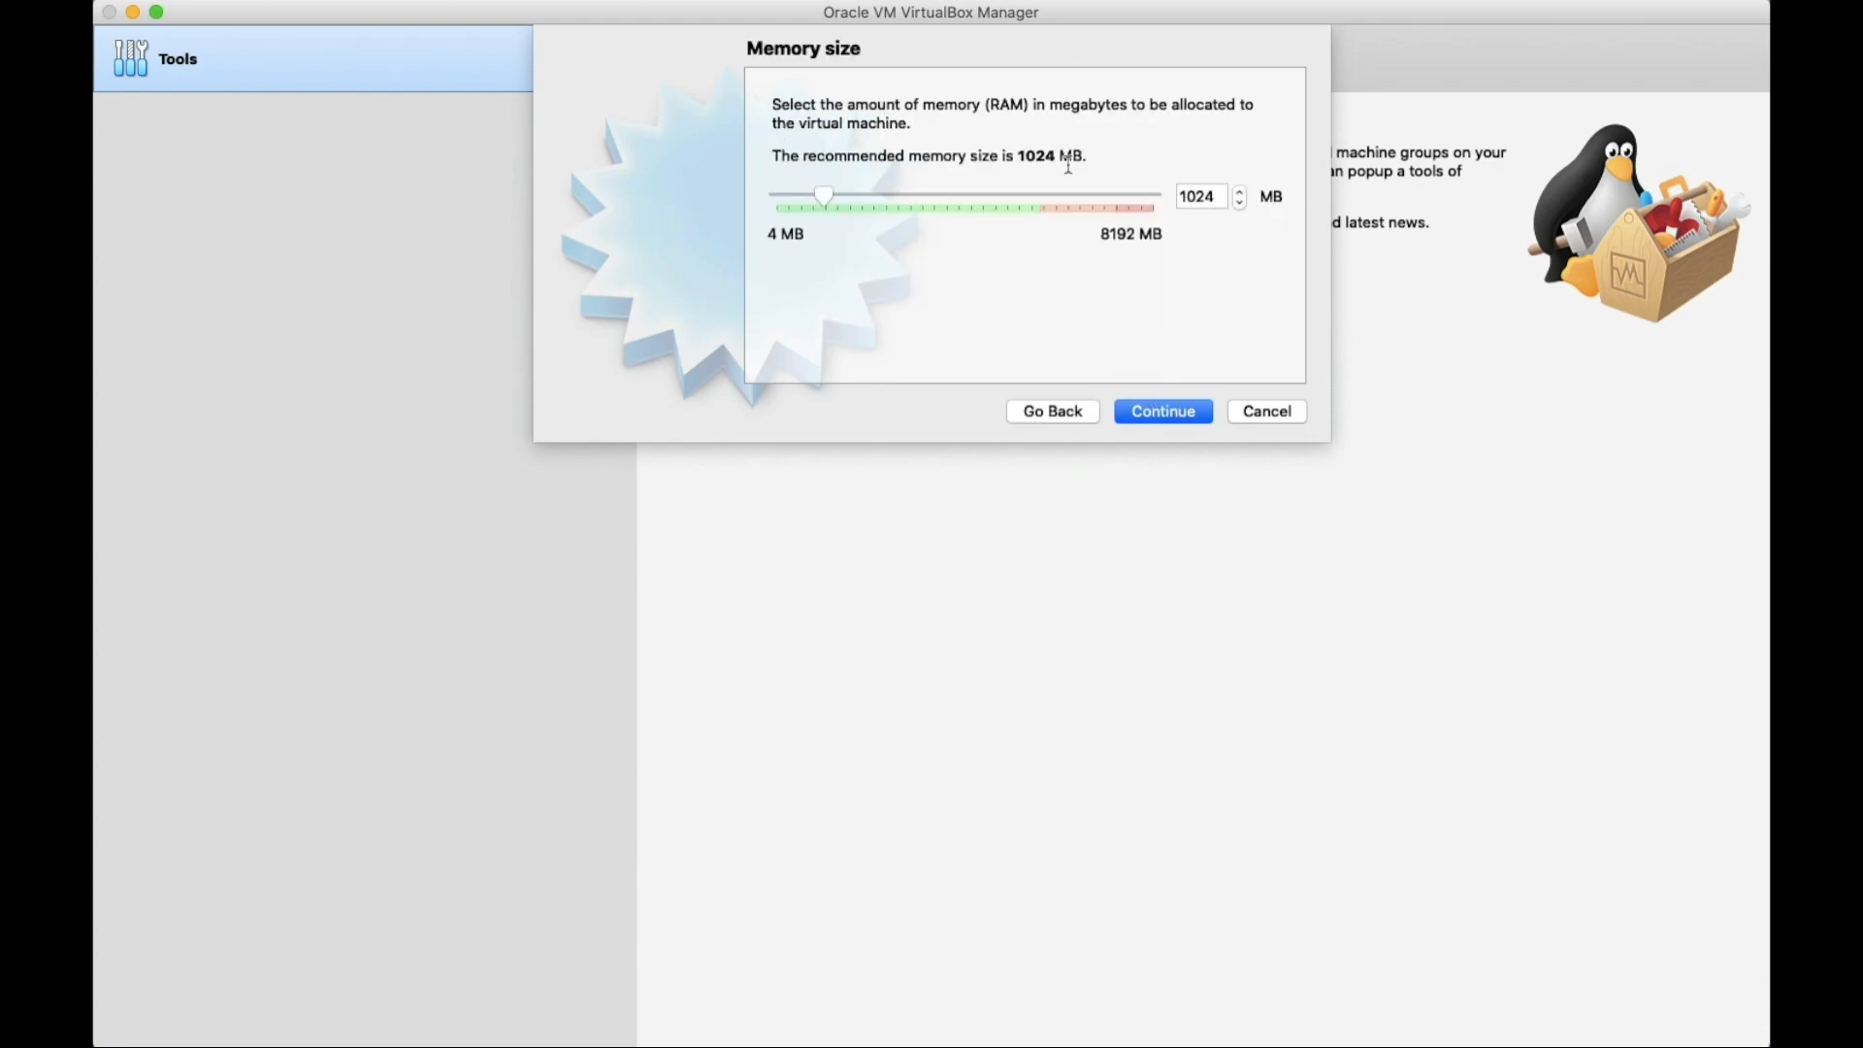
# Set memory to 2048 MB and choose to create a virtual hard disk now.
pyautogui.moveTo(827, 195); pyautogui.dragTo(875, 199)
pyautogui.click(1172, 412)
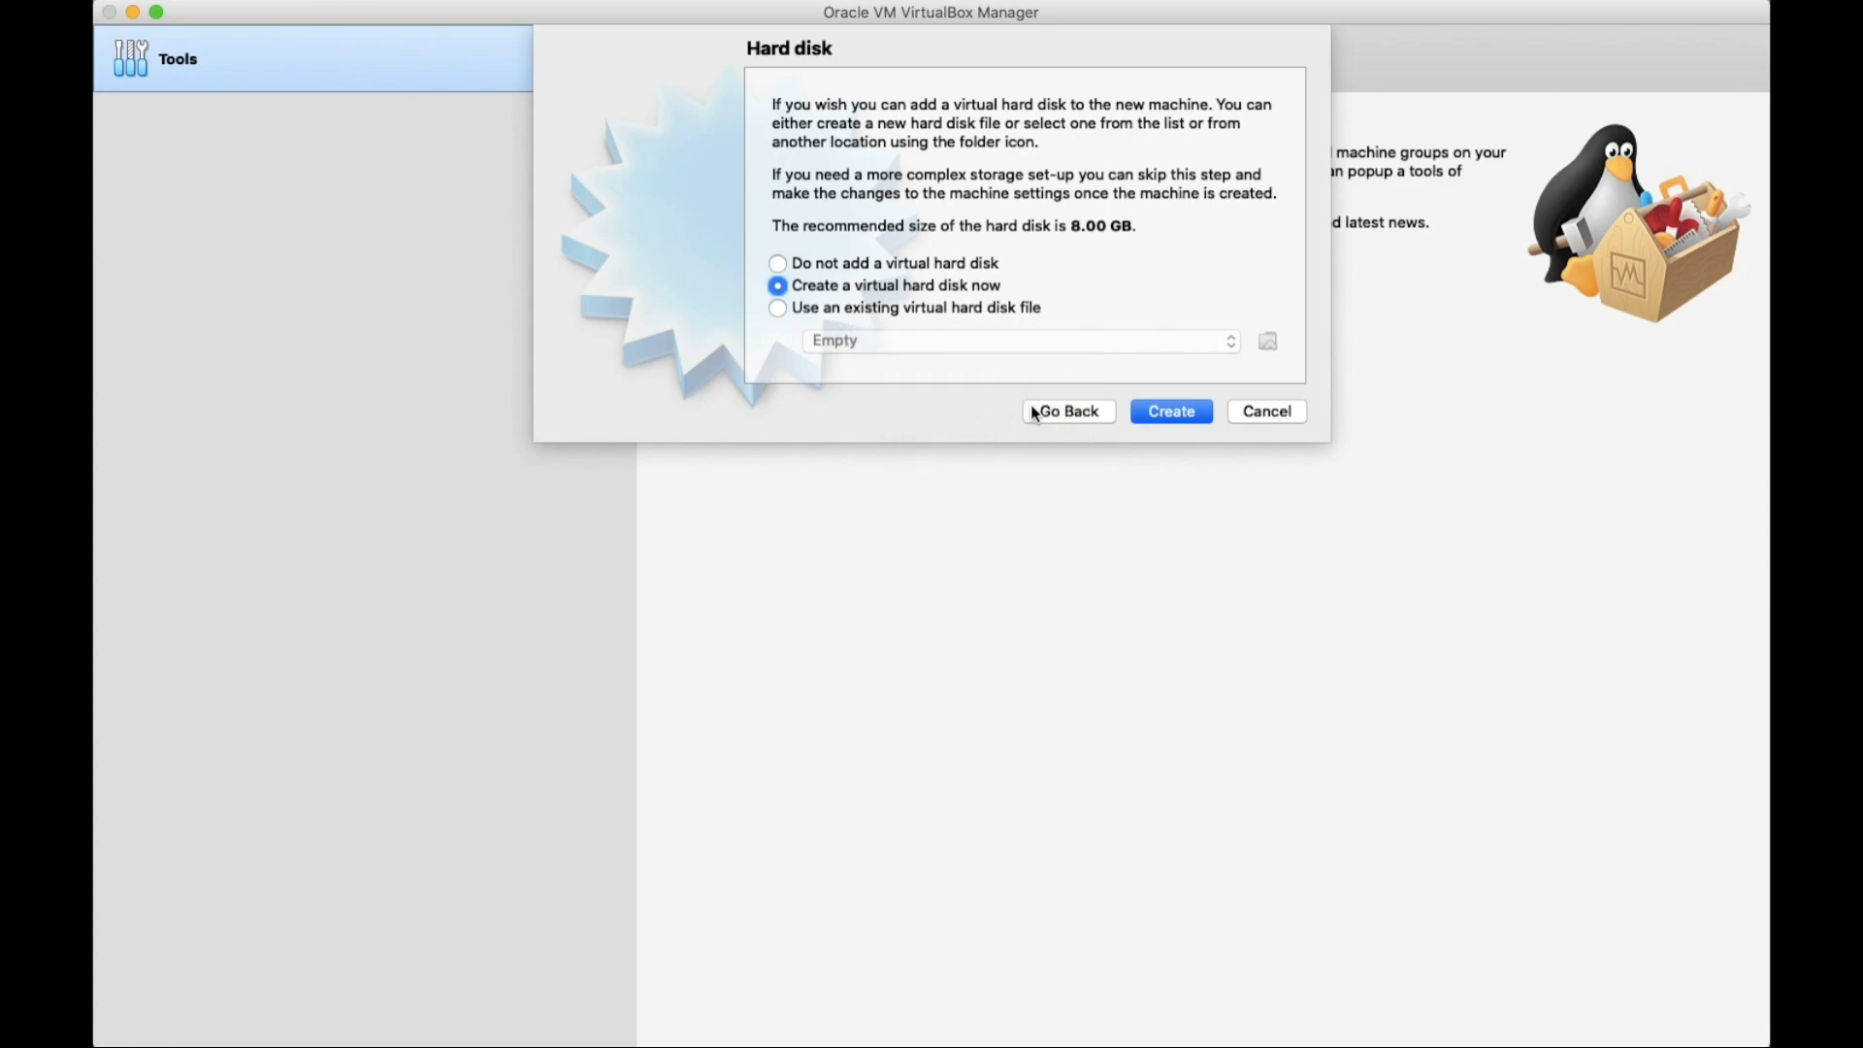
pyautogui.click(1173, 416)
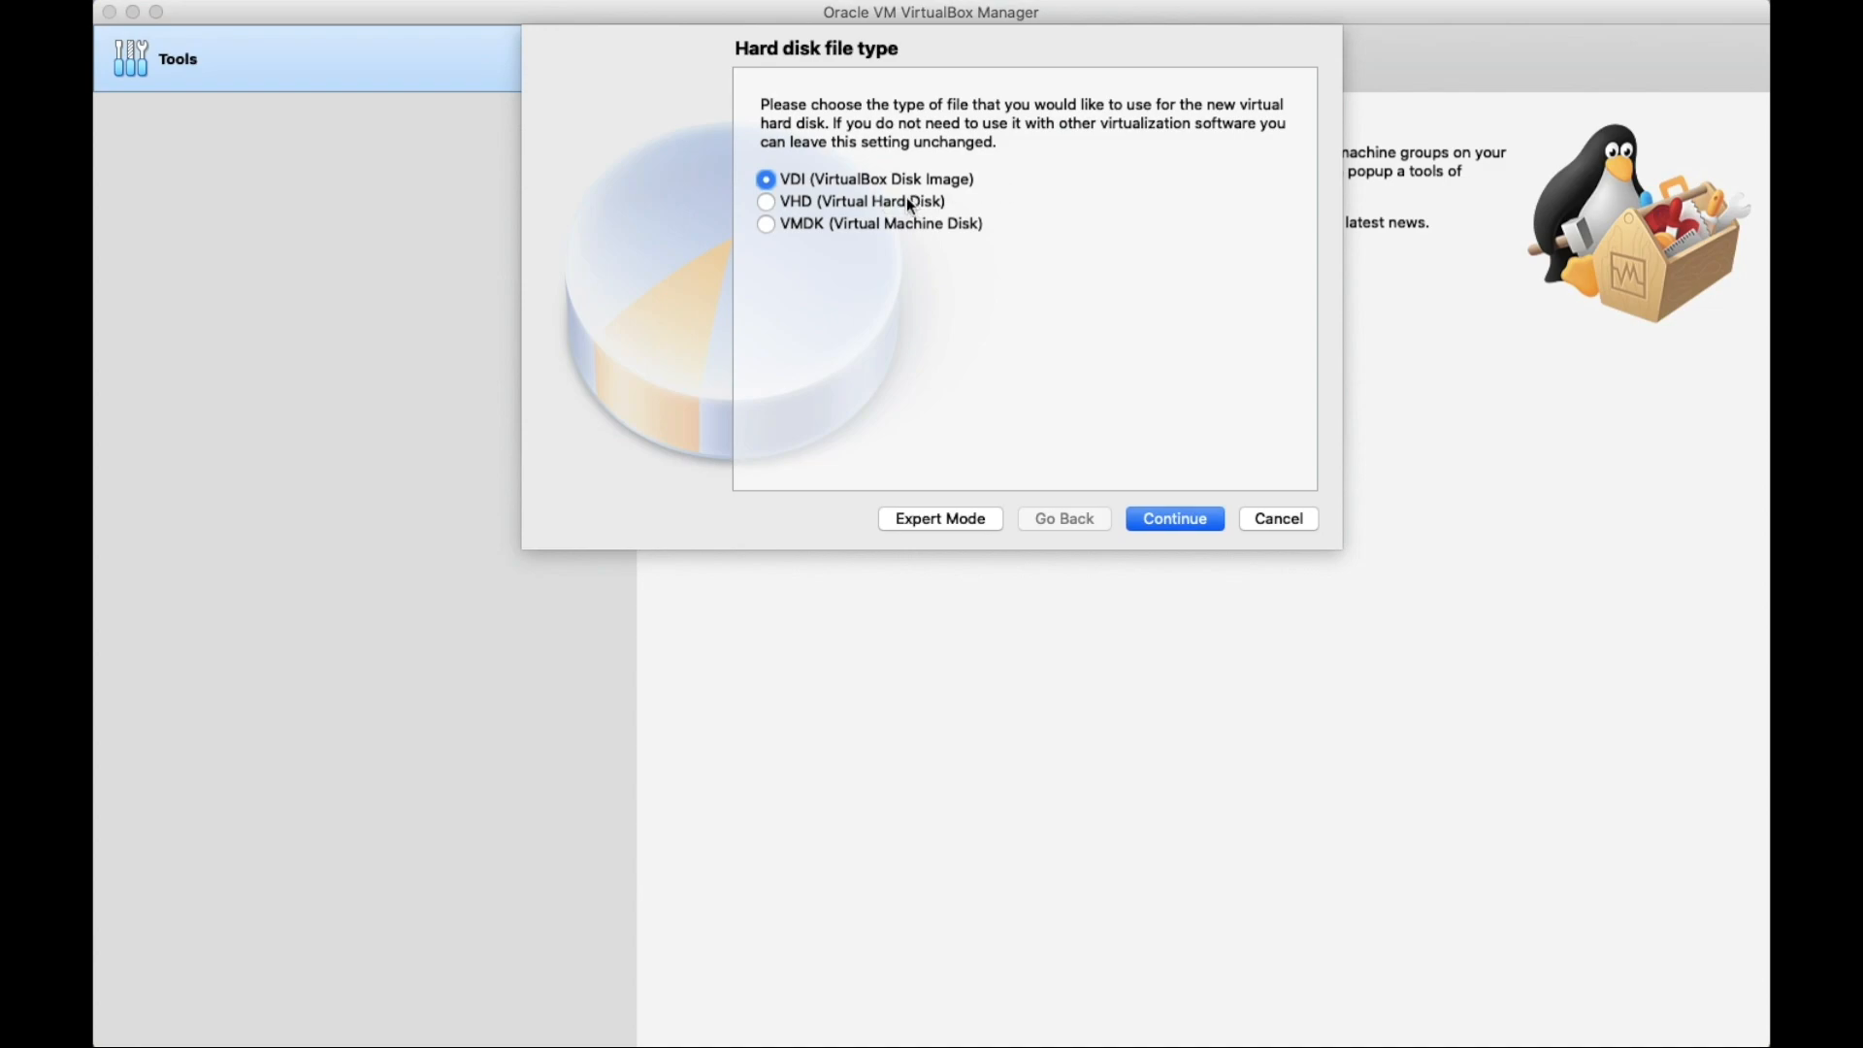
# Create a dynamically allocated VDI disk of 20.13 GB to finish the machine.
pyautogui.click(1160, 525)
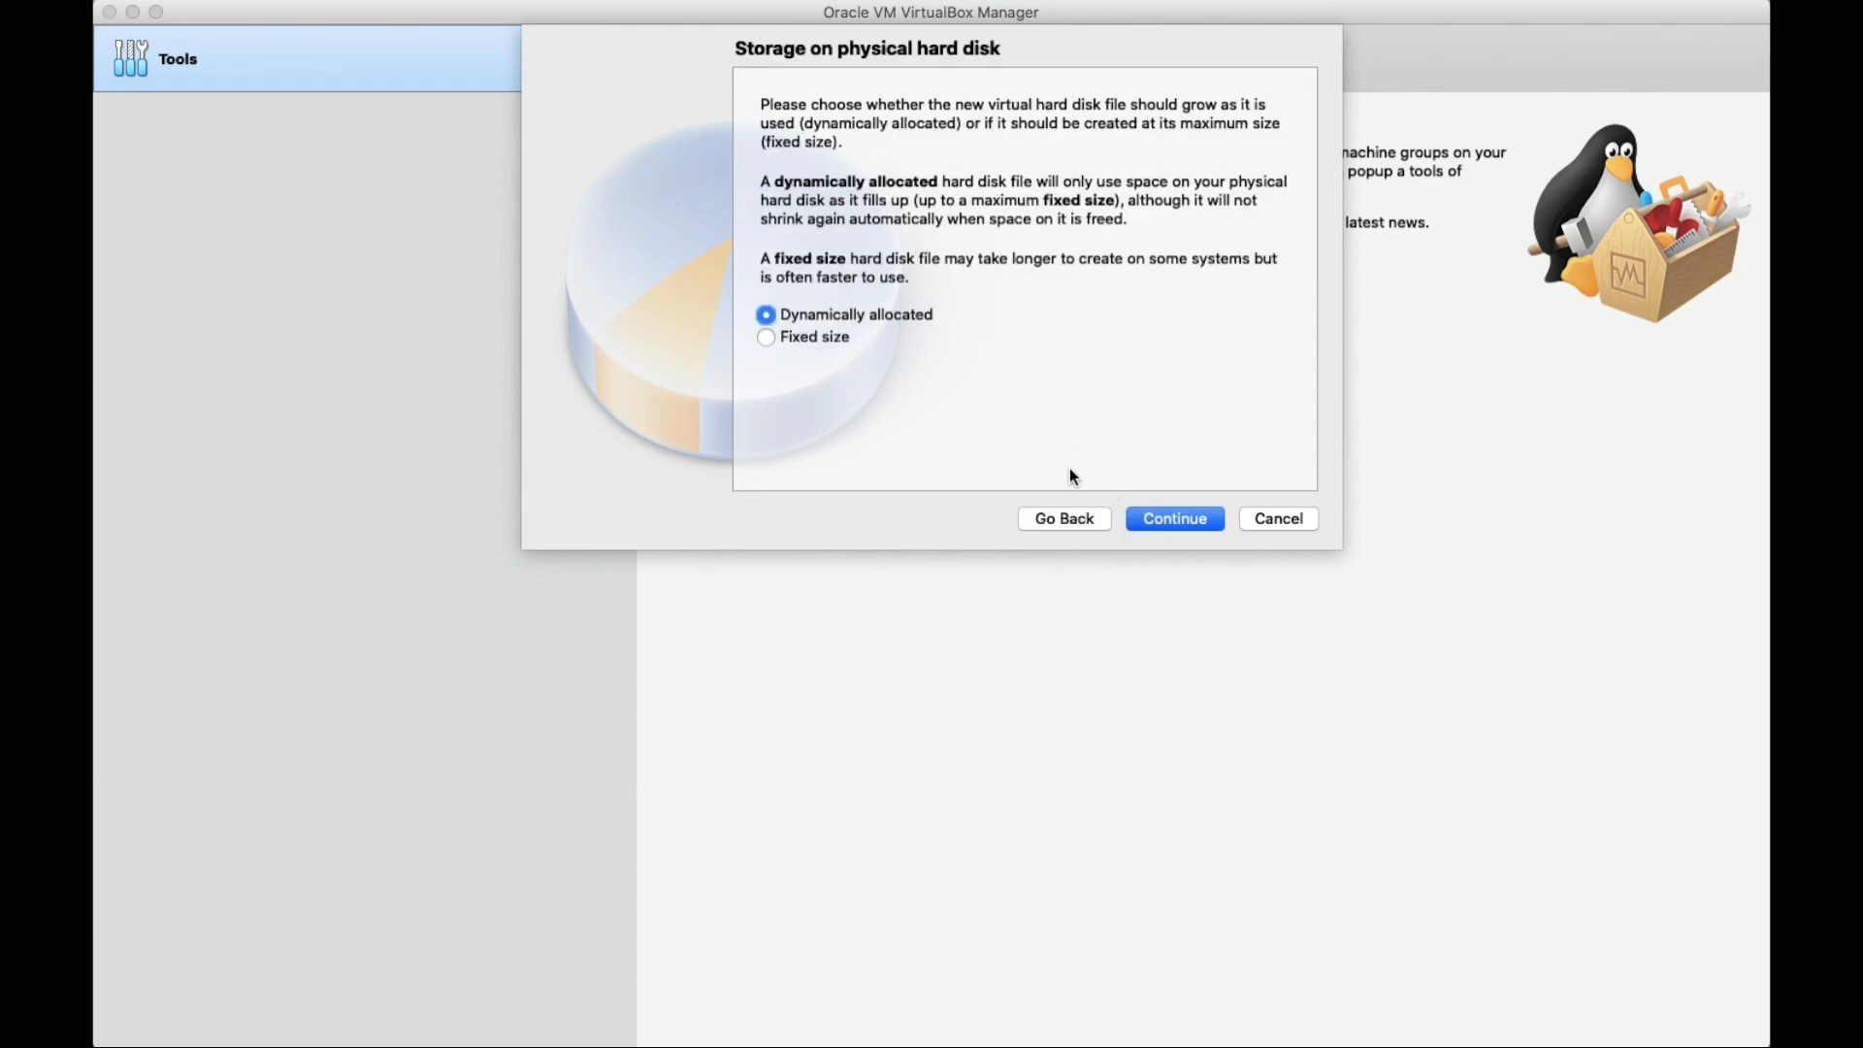
pyautogui.click(1170, 525)
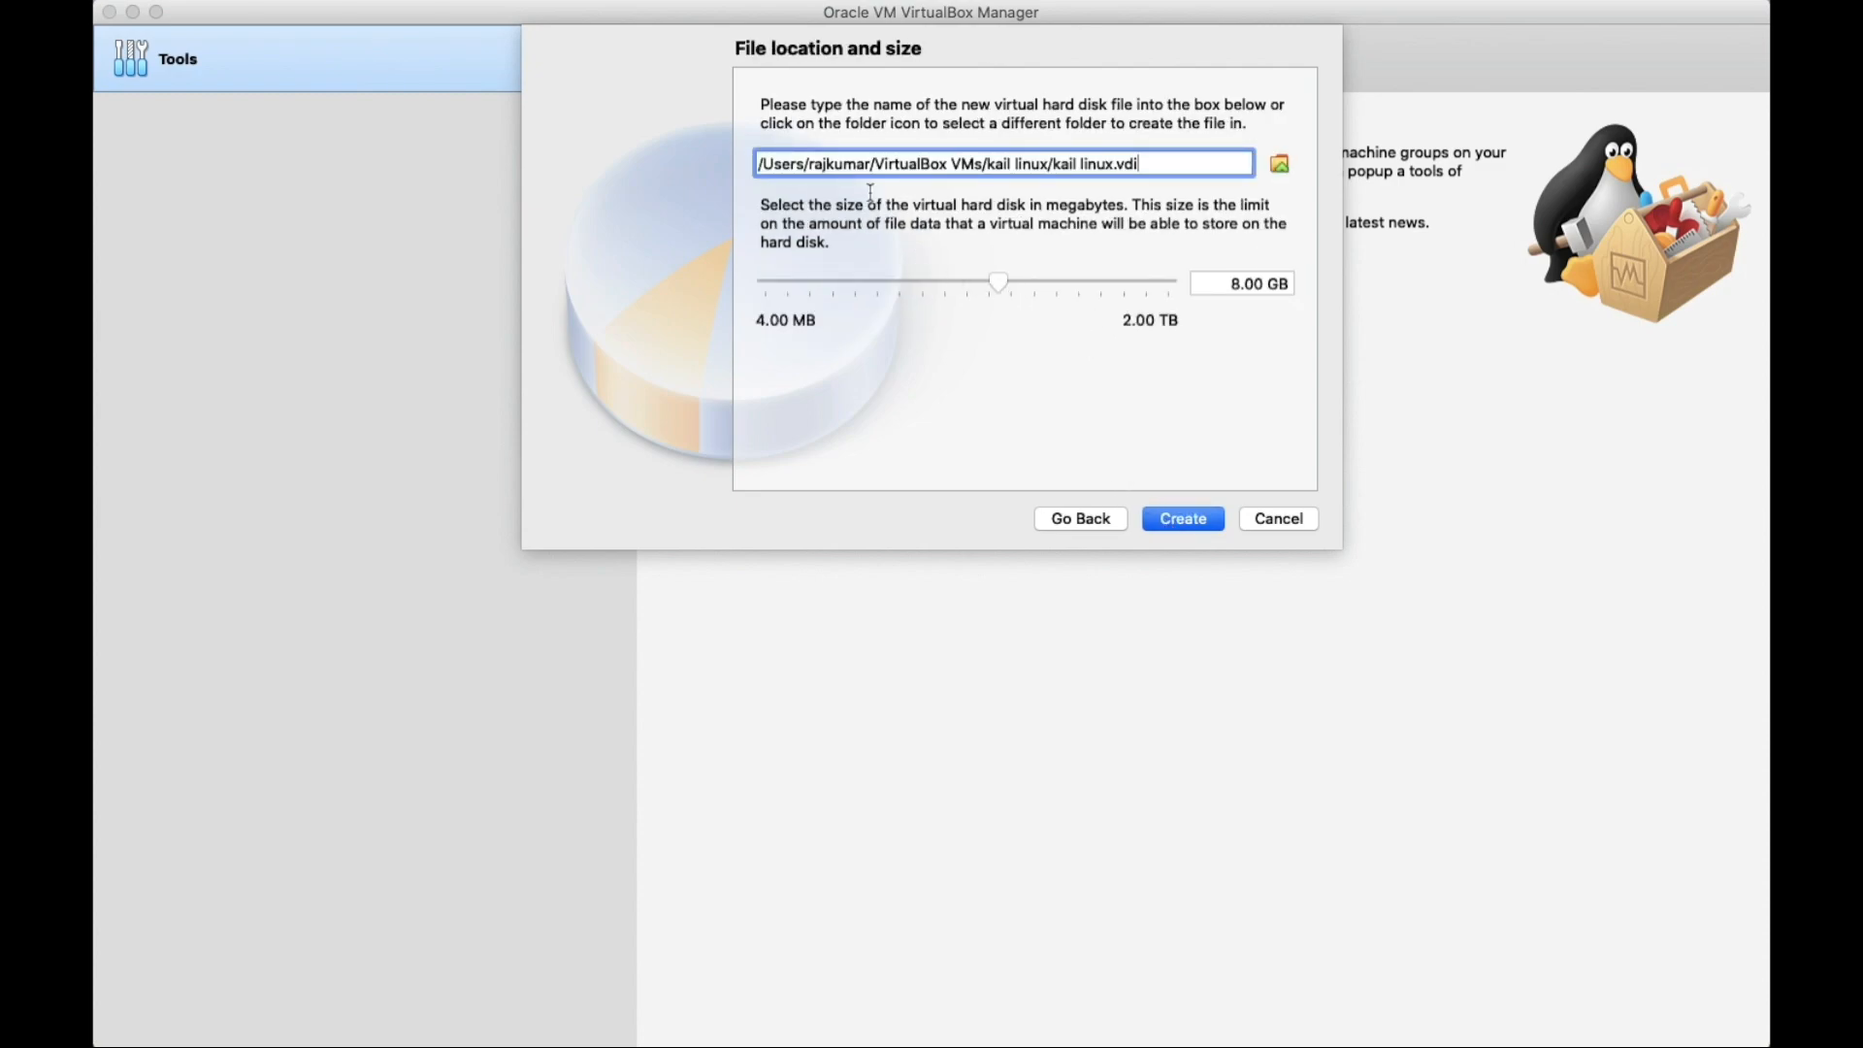
pyautogui.moveTo(1002, 280); pyautogui.dragTo(1027, 293)
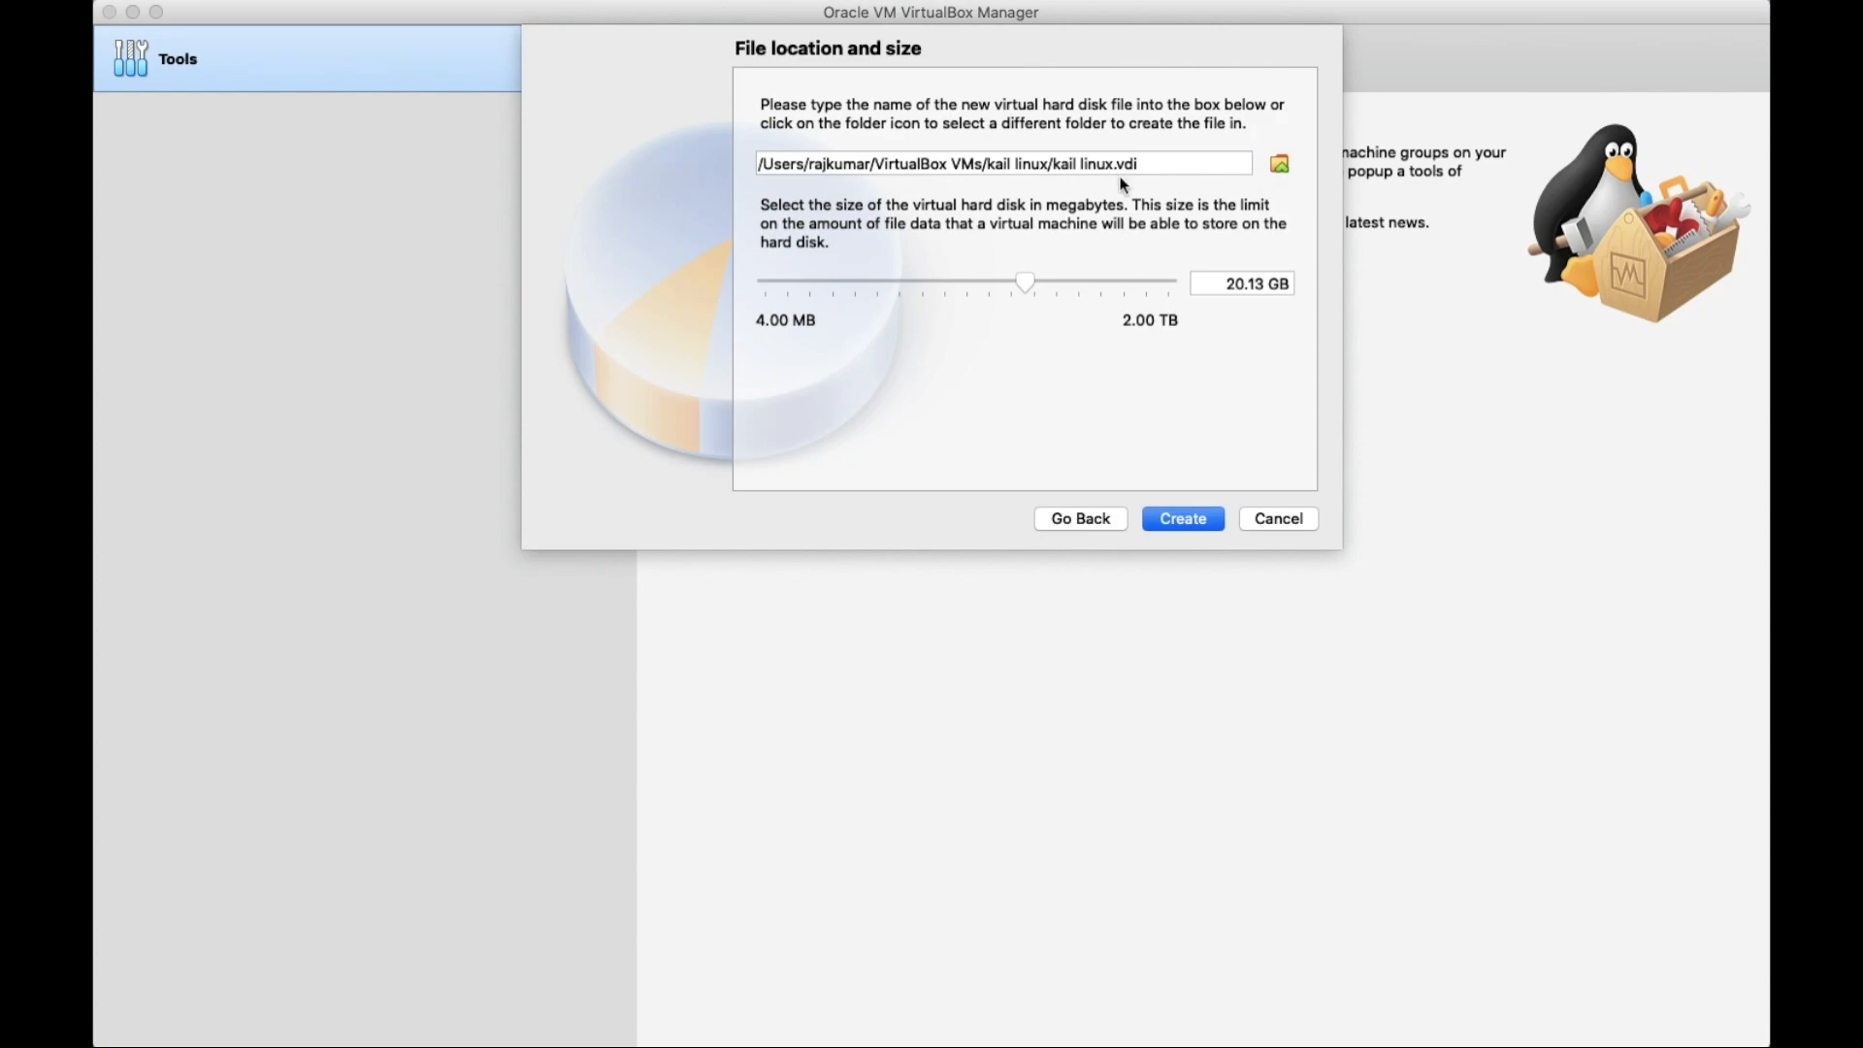
pyautogui.click(1192, 522)
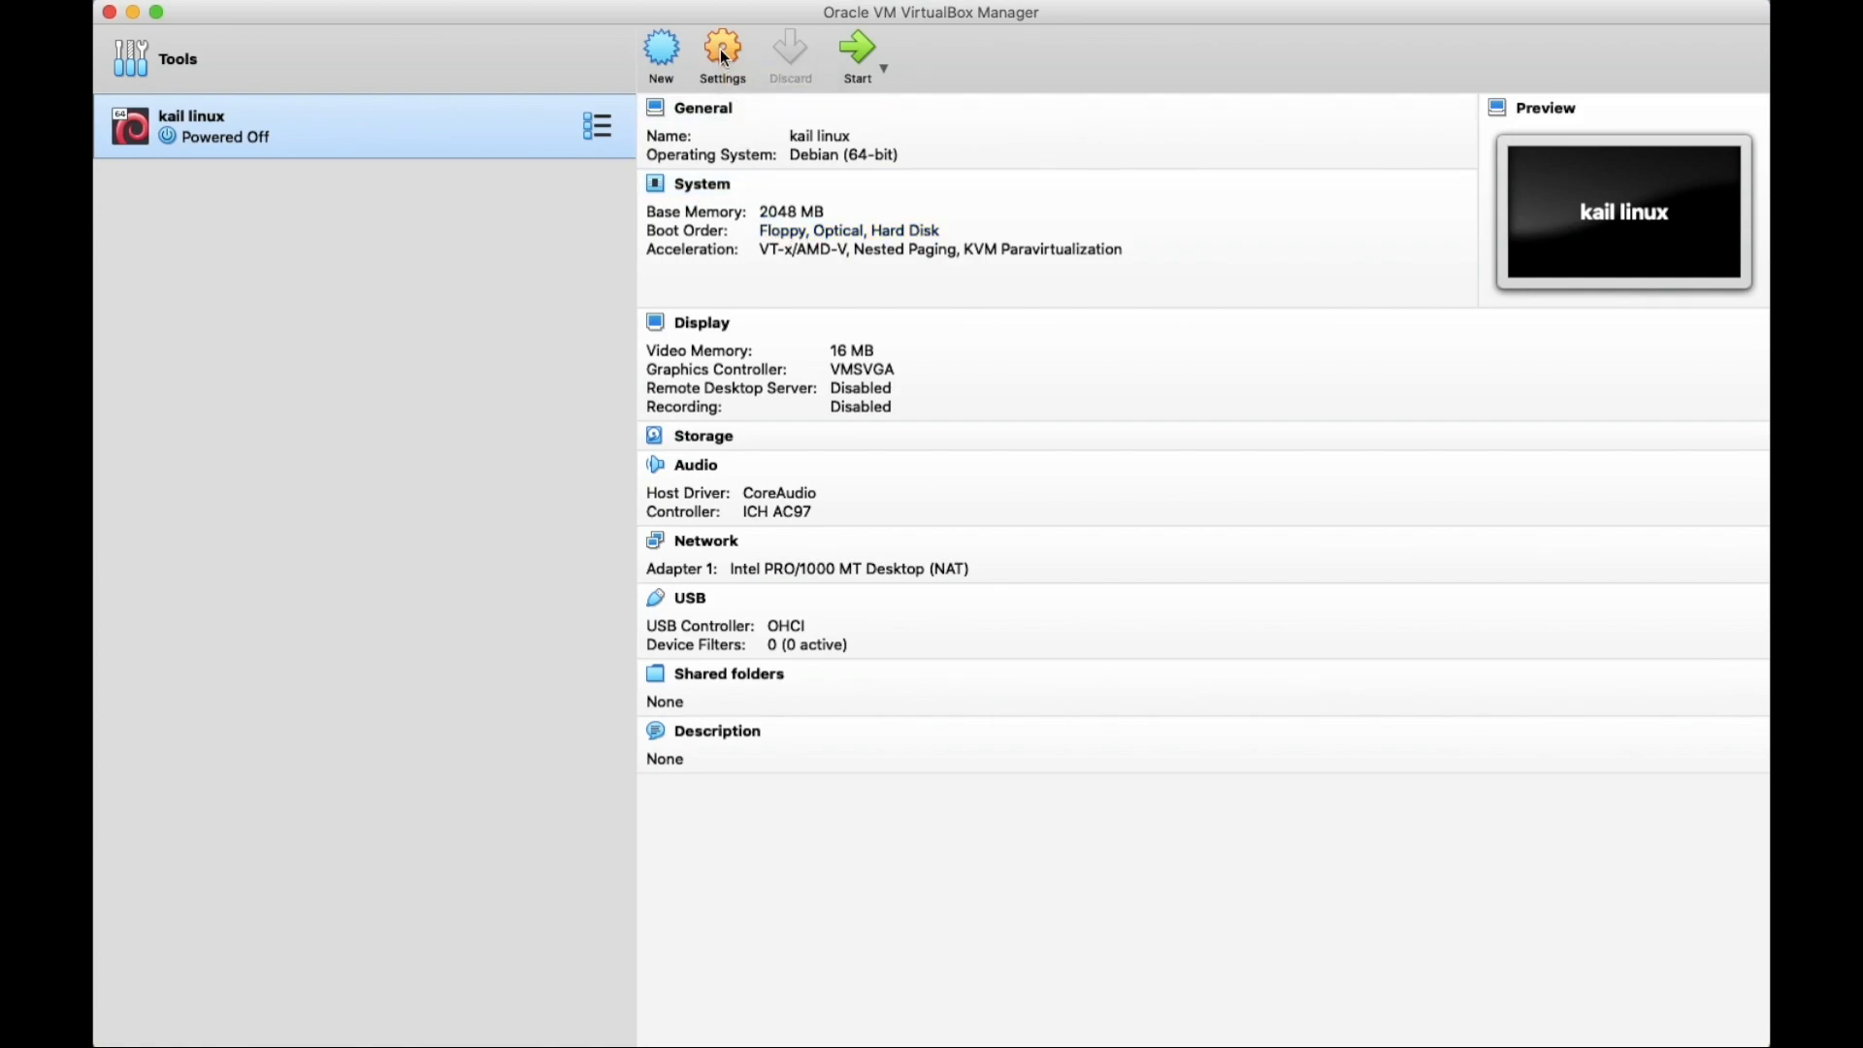
# In General > Advanced settings, set Shared Clipboard and Drag'n'Drop to Bidirectional.
pyautogui.click(743, 86)
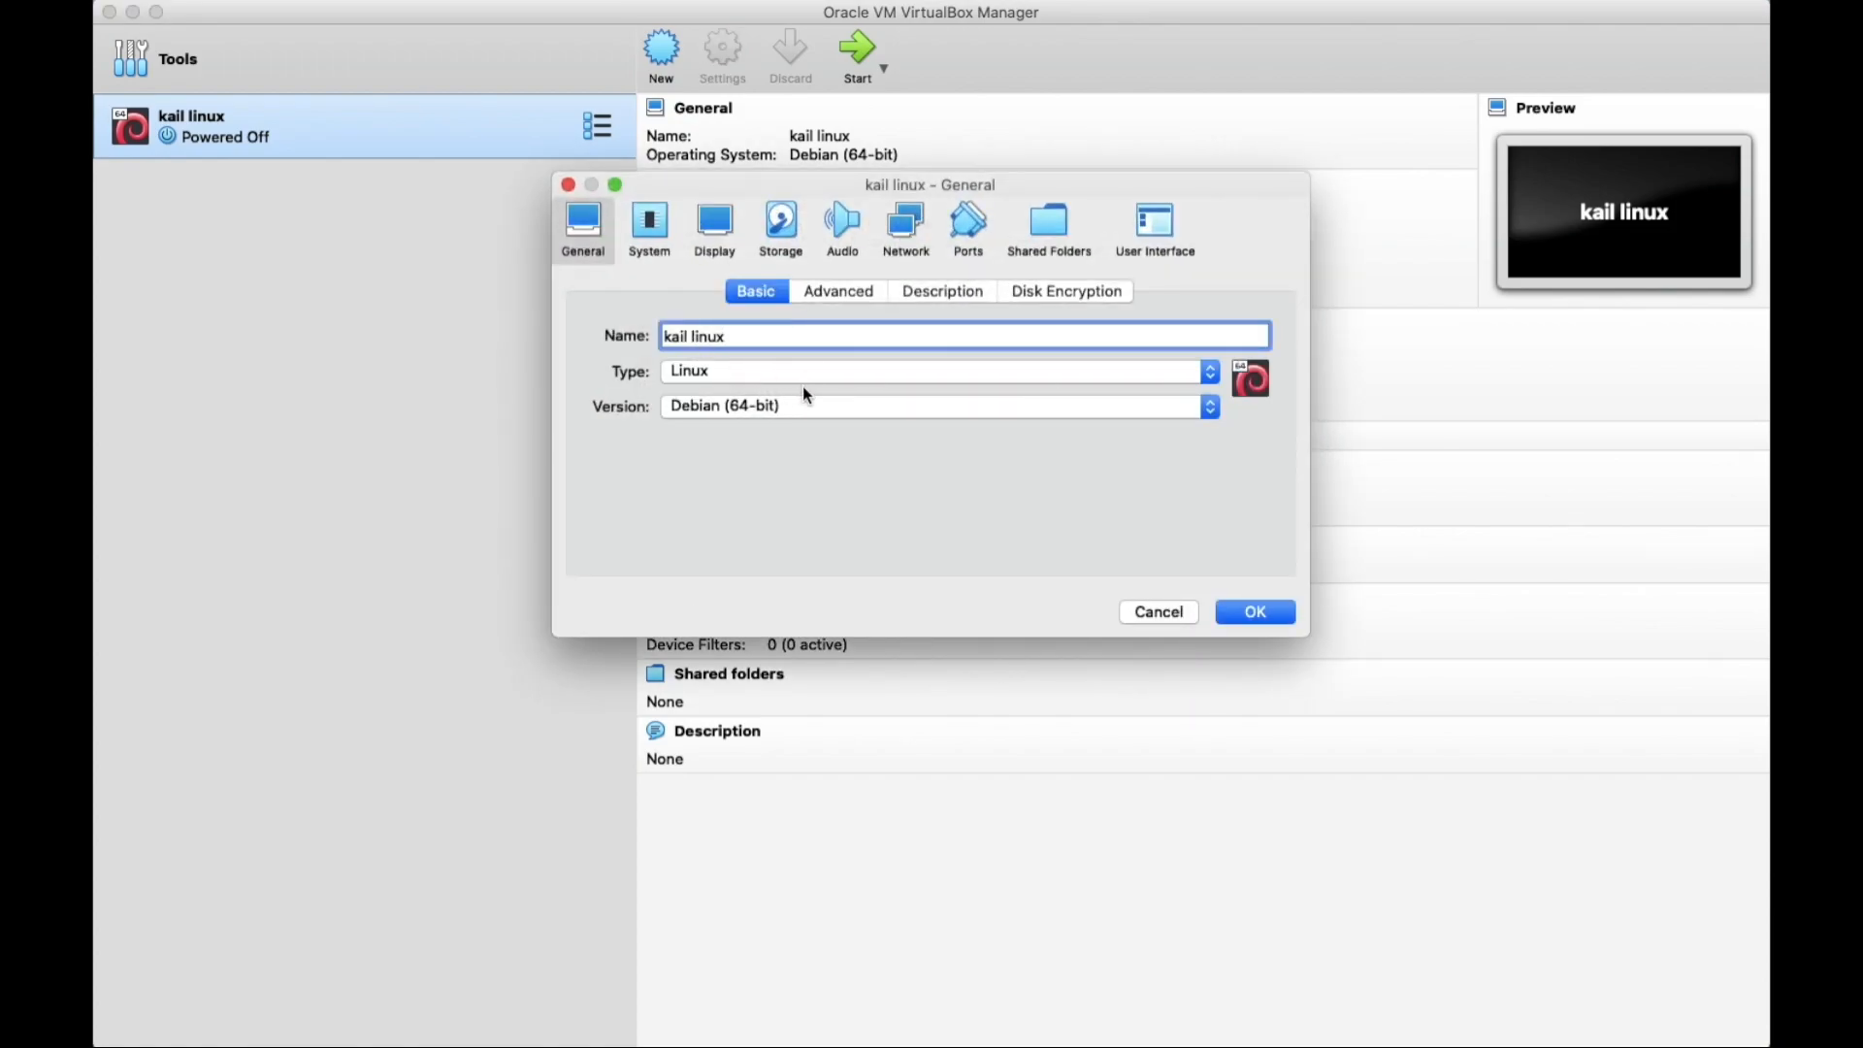
pyautogui.click(841, 297)
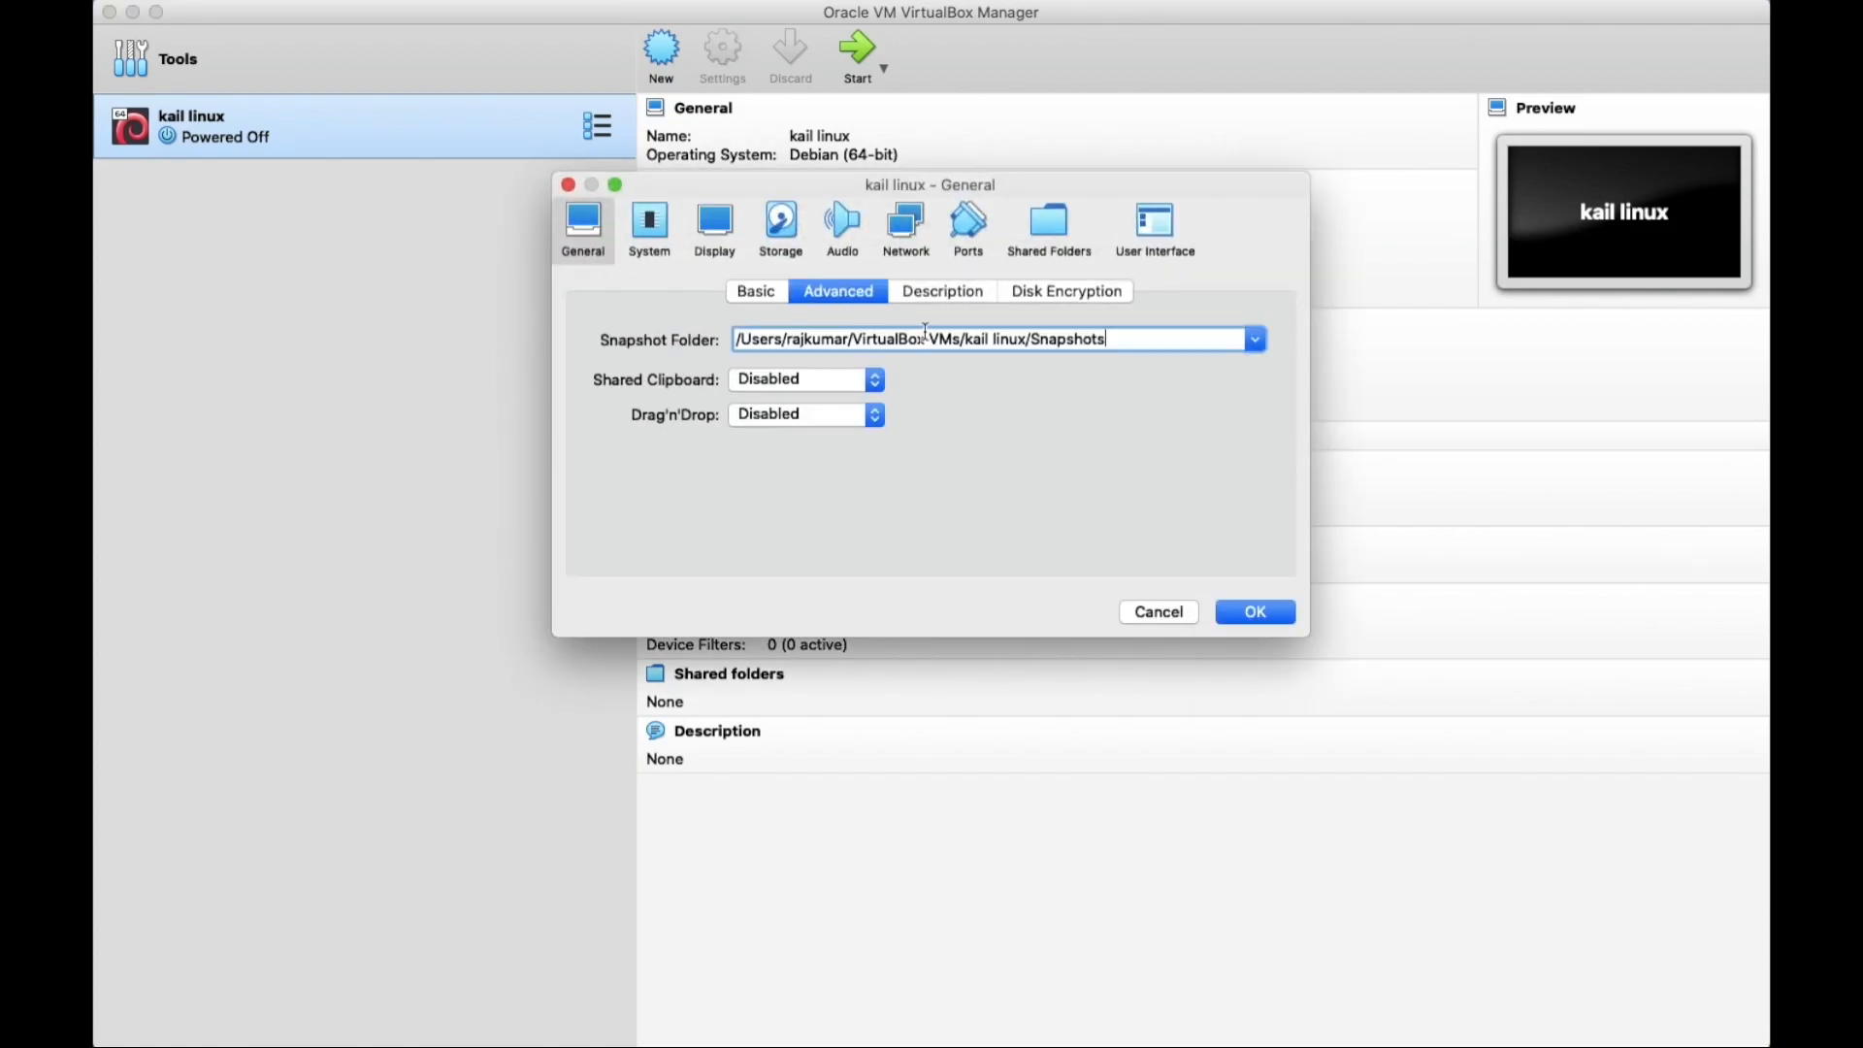
pyautogui.click(837, 382)
pyautogui.click(828, 455)
pyautogui.click(829, 382)
pyautogui.click(798, 444)
pyautogui.click(805, 417)
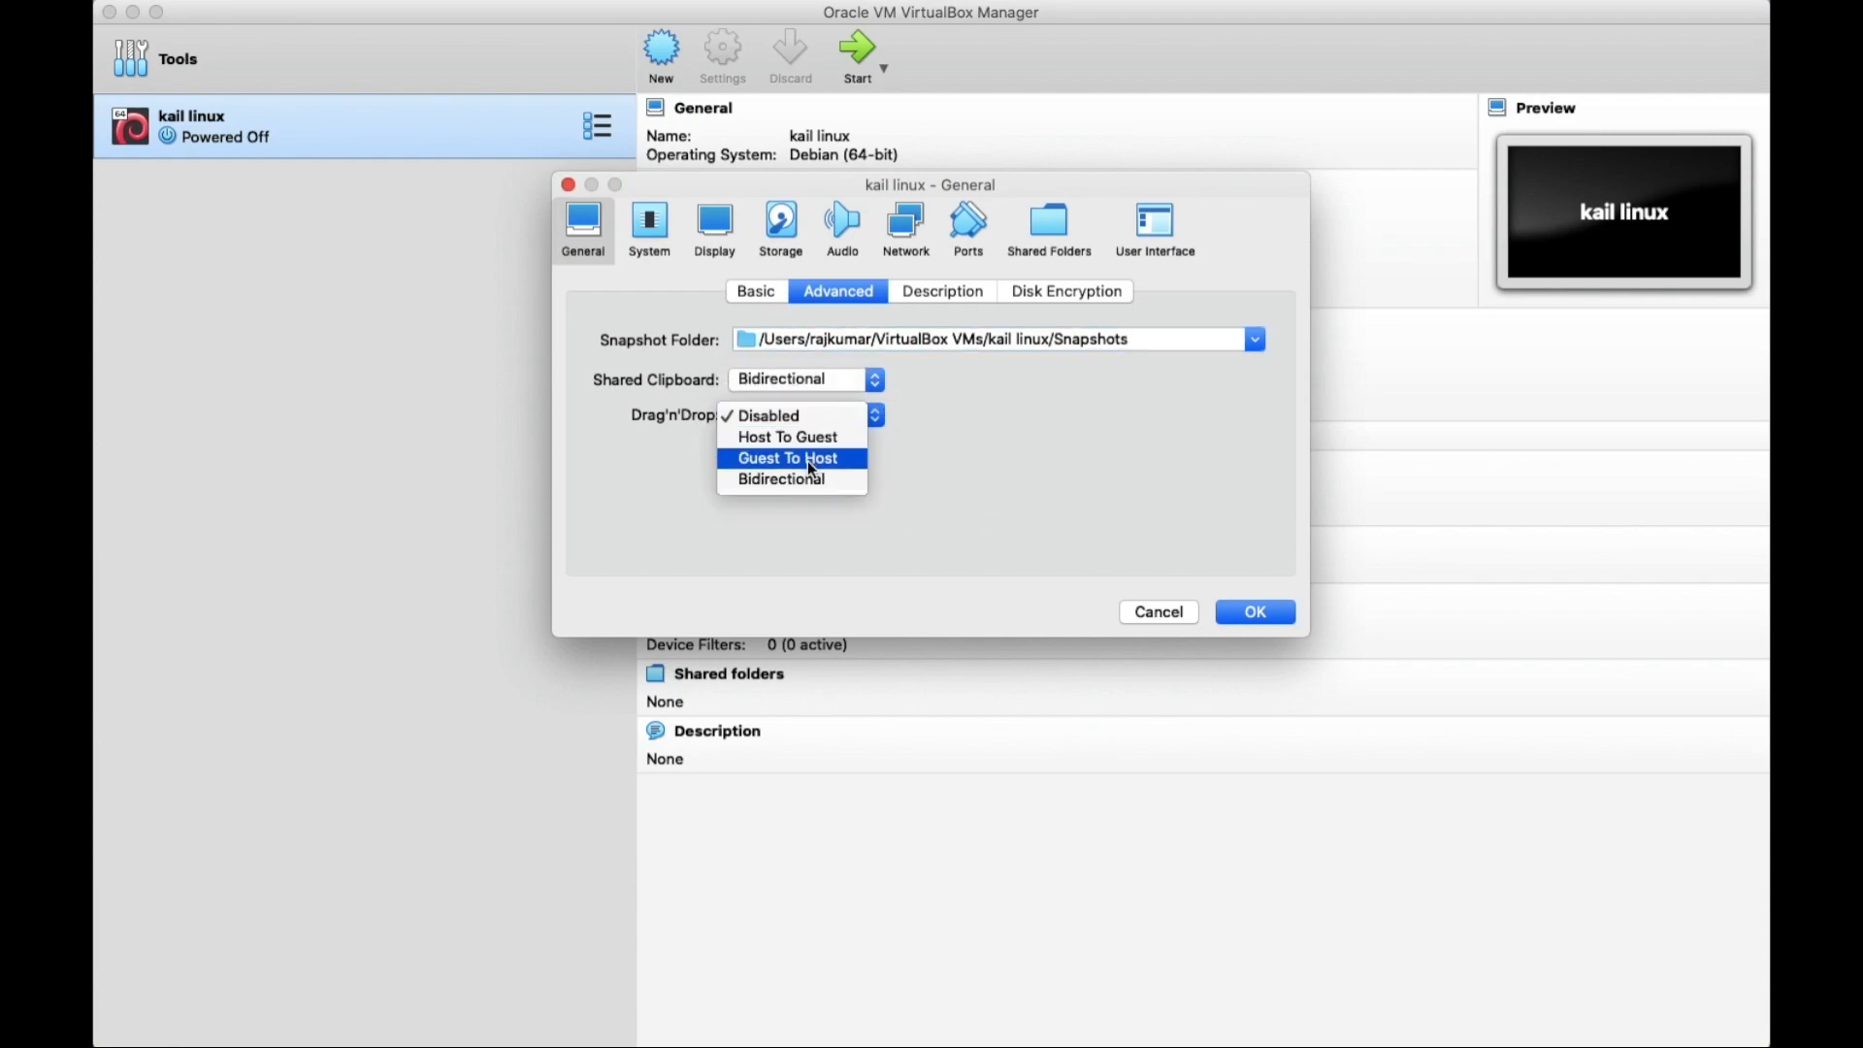
pyautogui.click(806, 476)
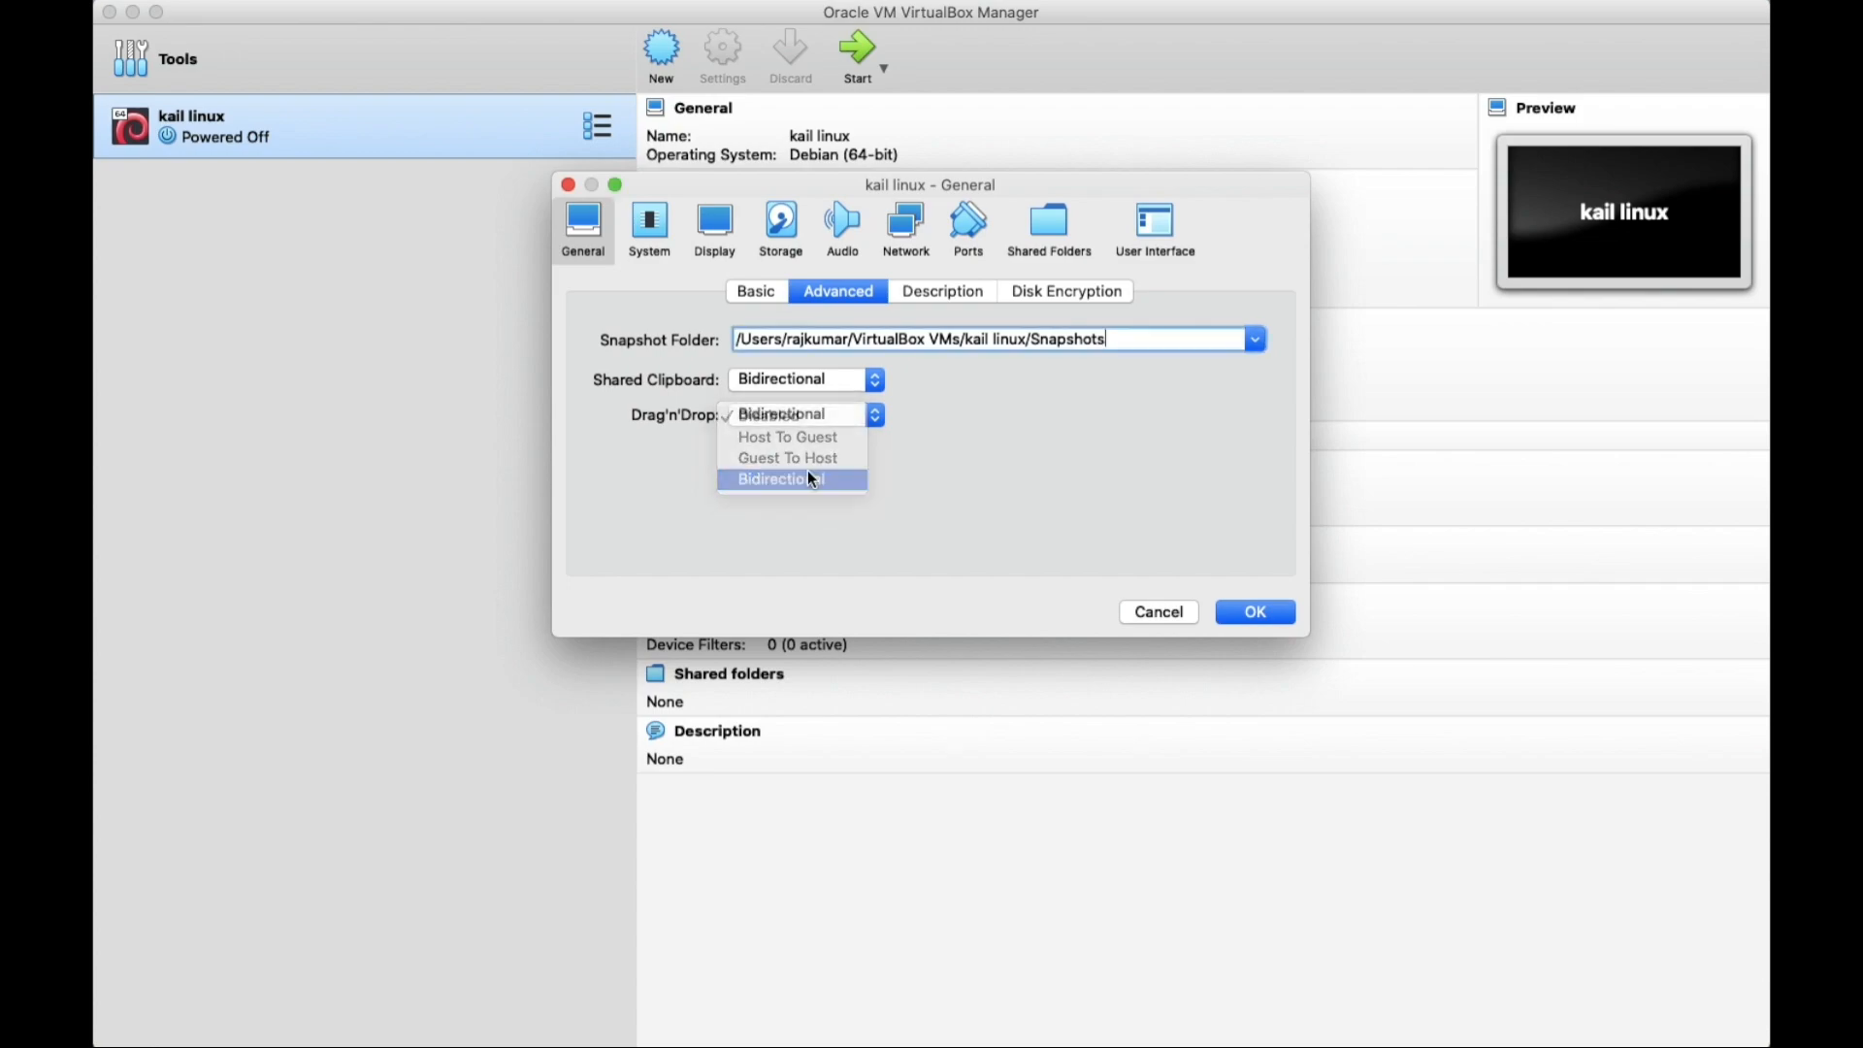
pyautogui.click(945, 294)
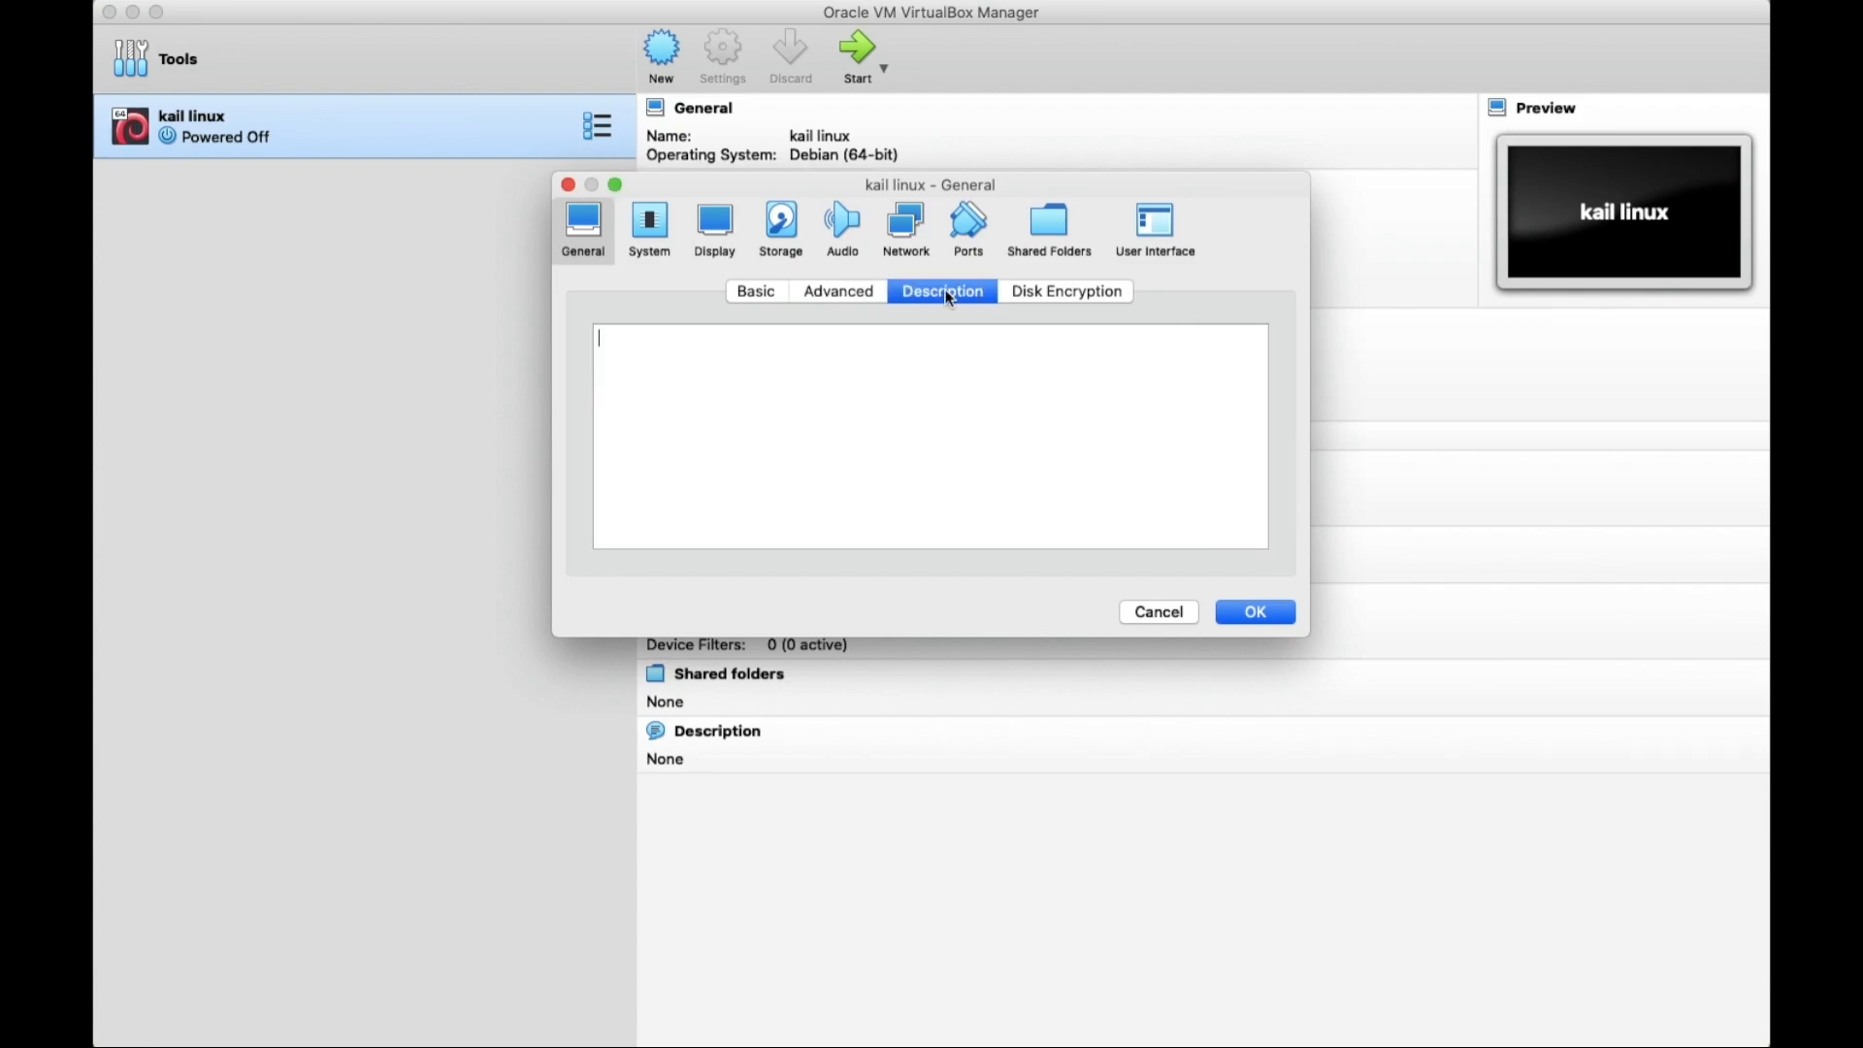
pyautogui.click(1070, 294)
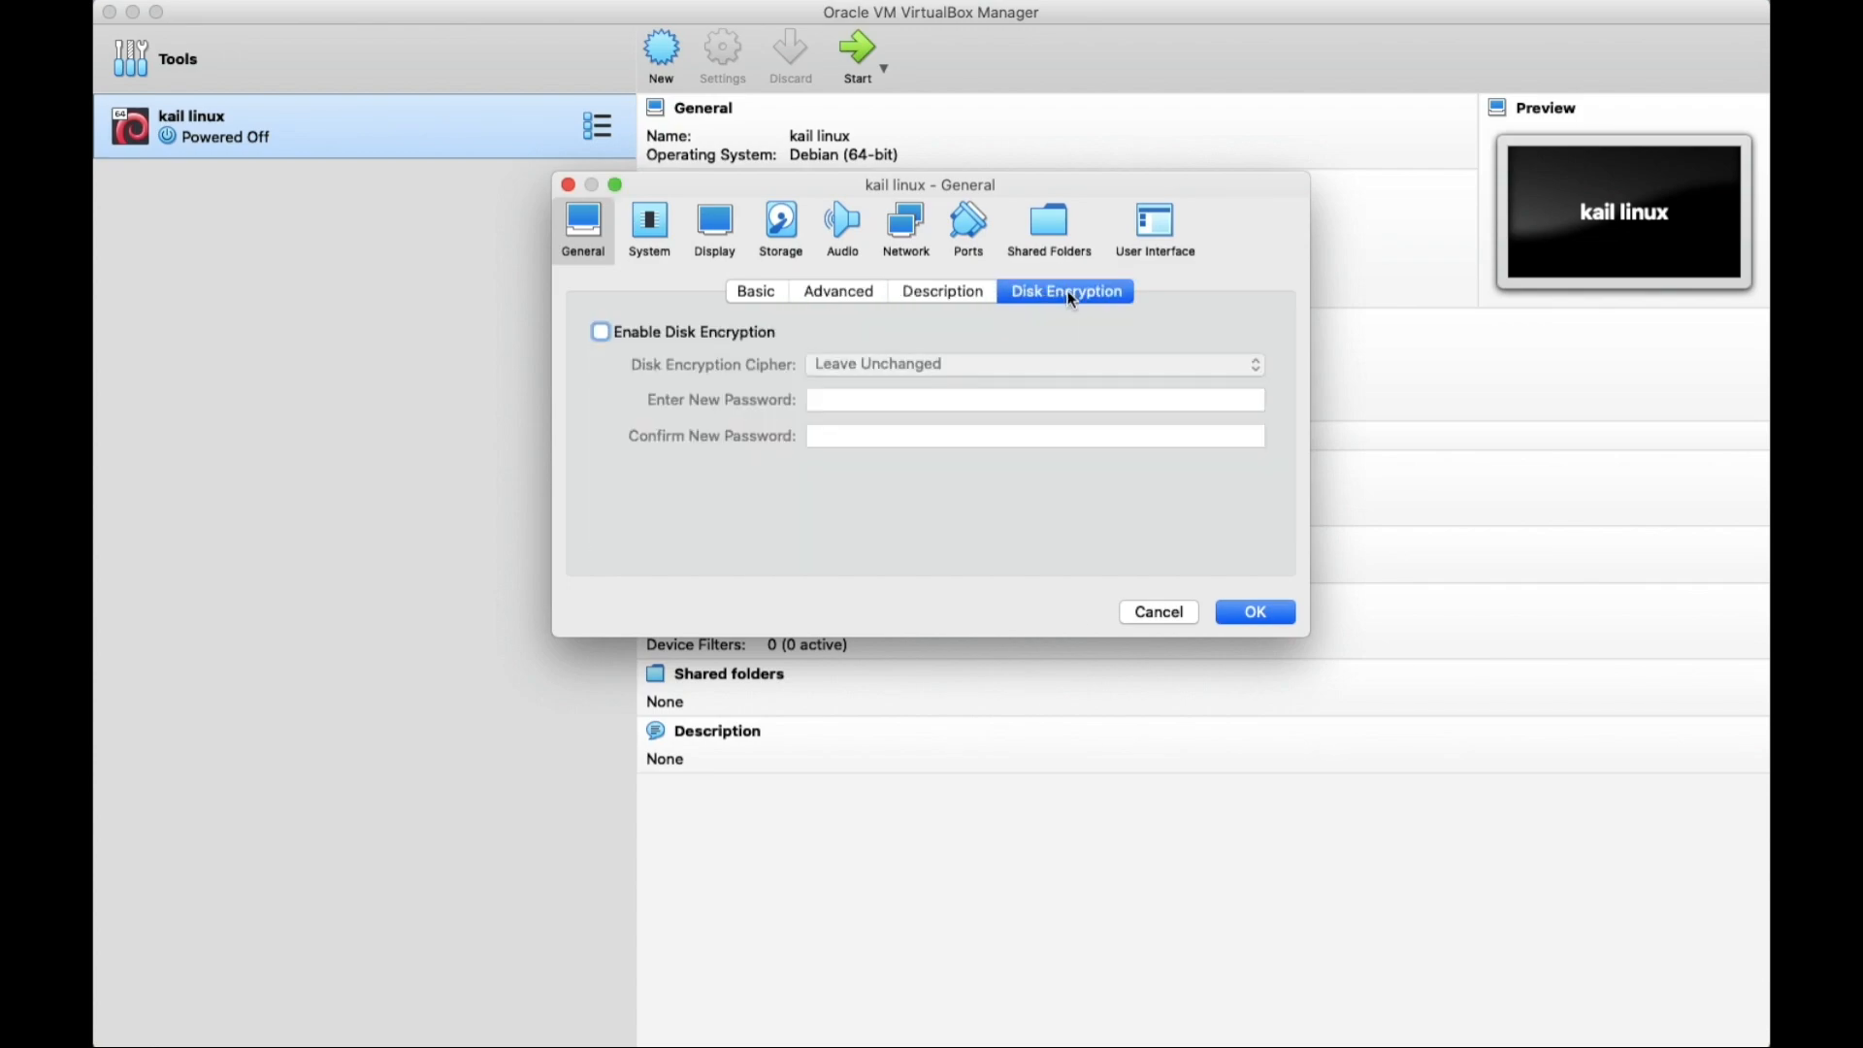
# Uncheck Floppy in the boot order, then review Processor, Acceleration and Display settings.
pyautogui.click(652, 233)
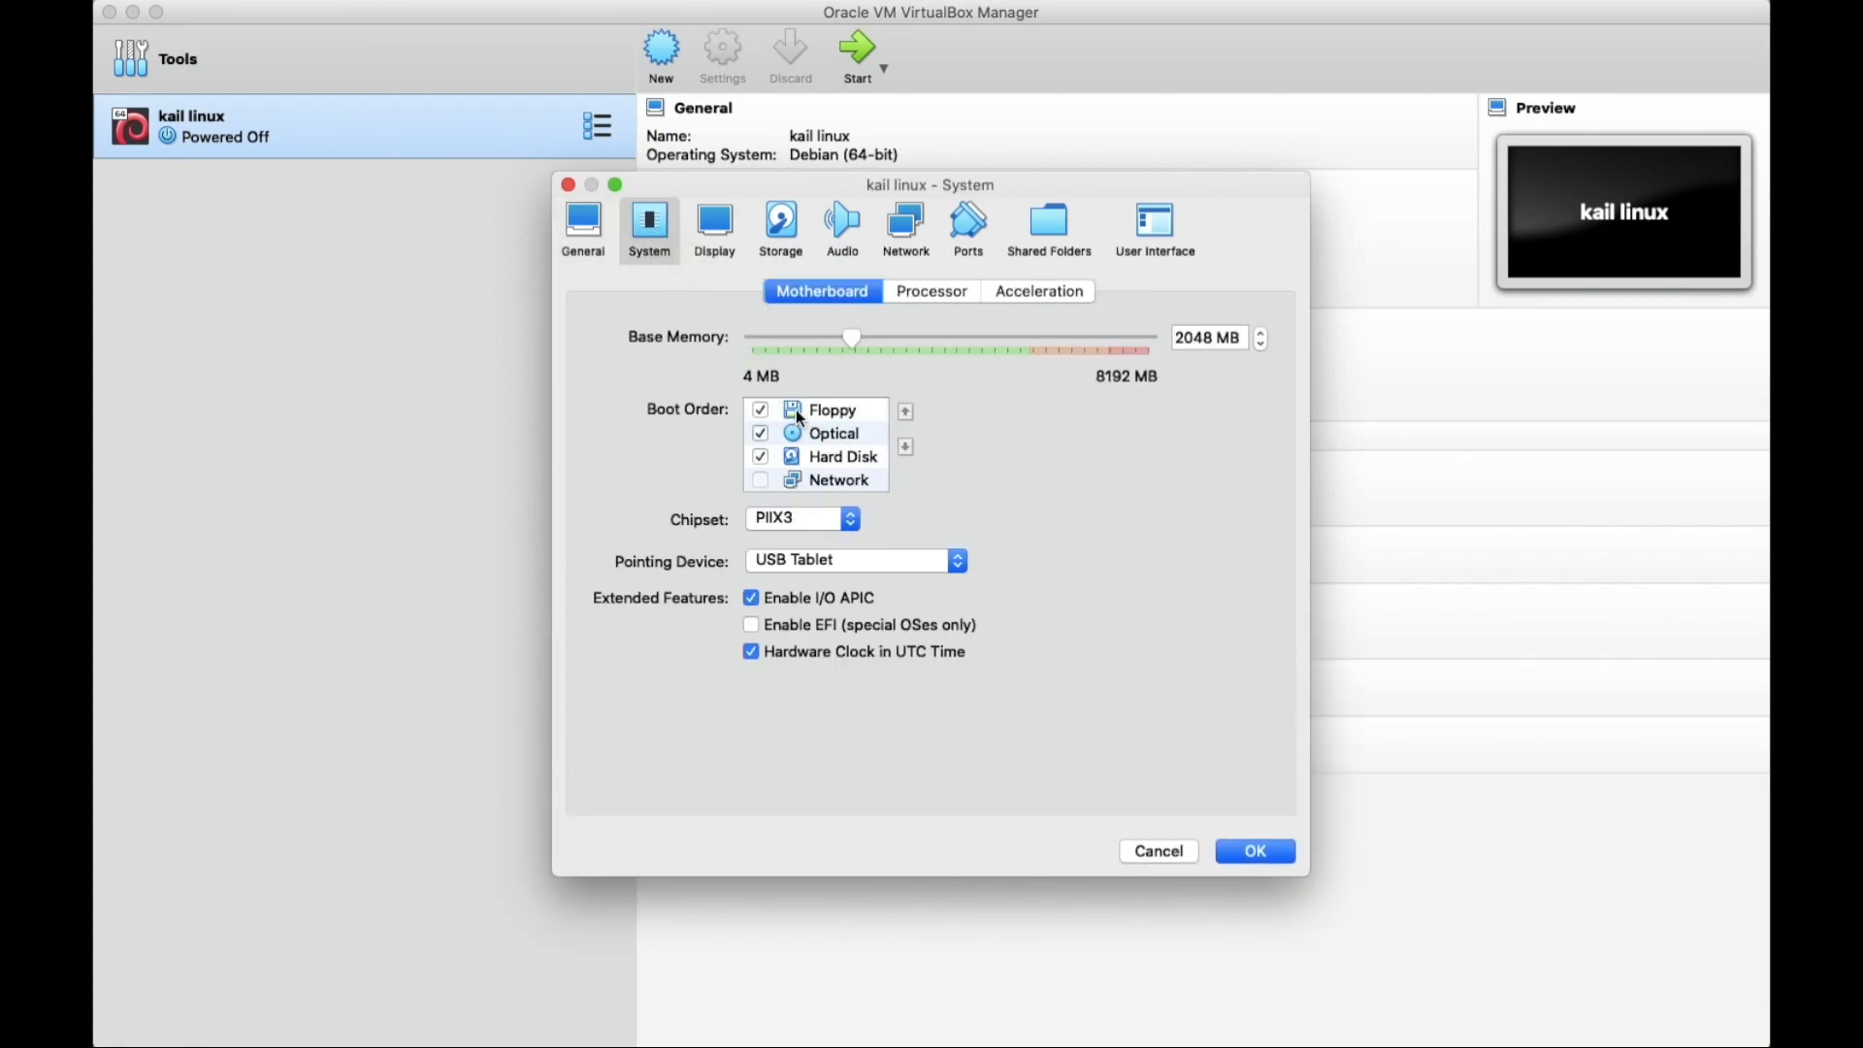
pyautogui.click(762, 410)
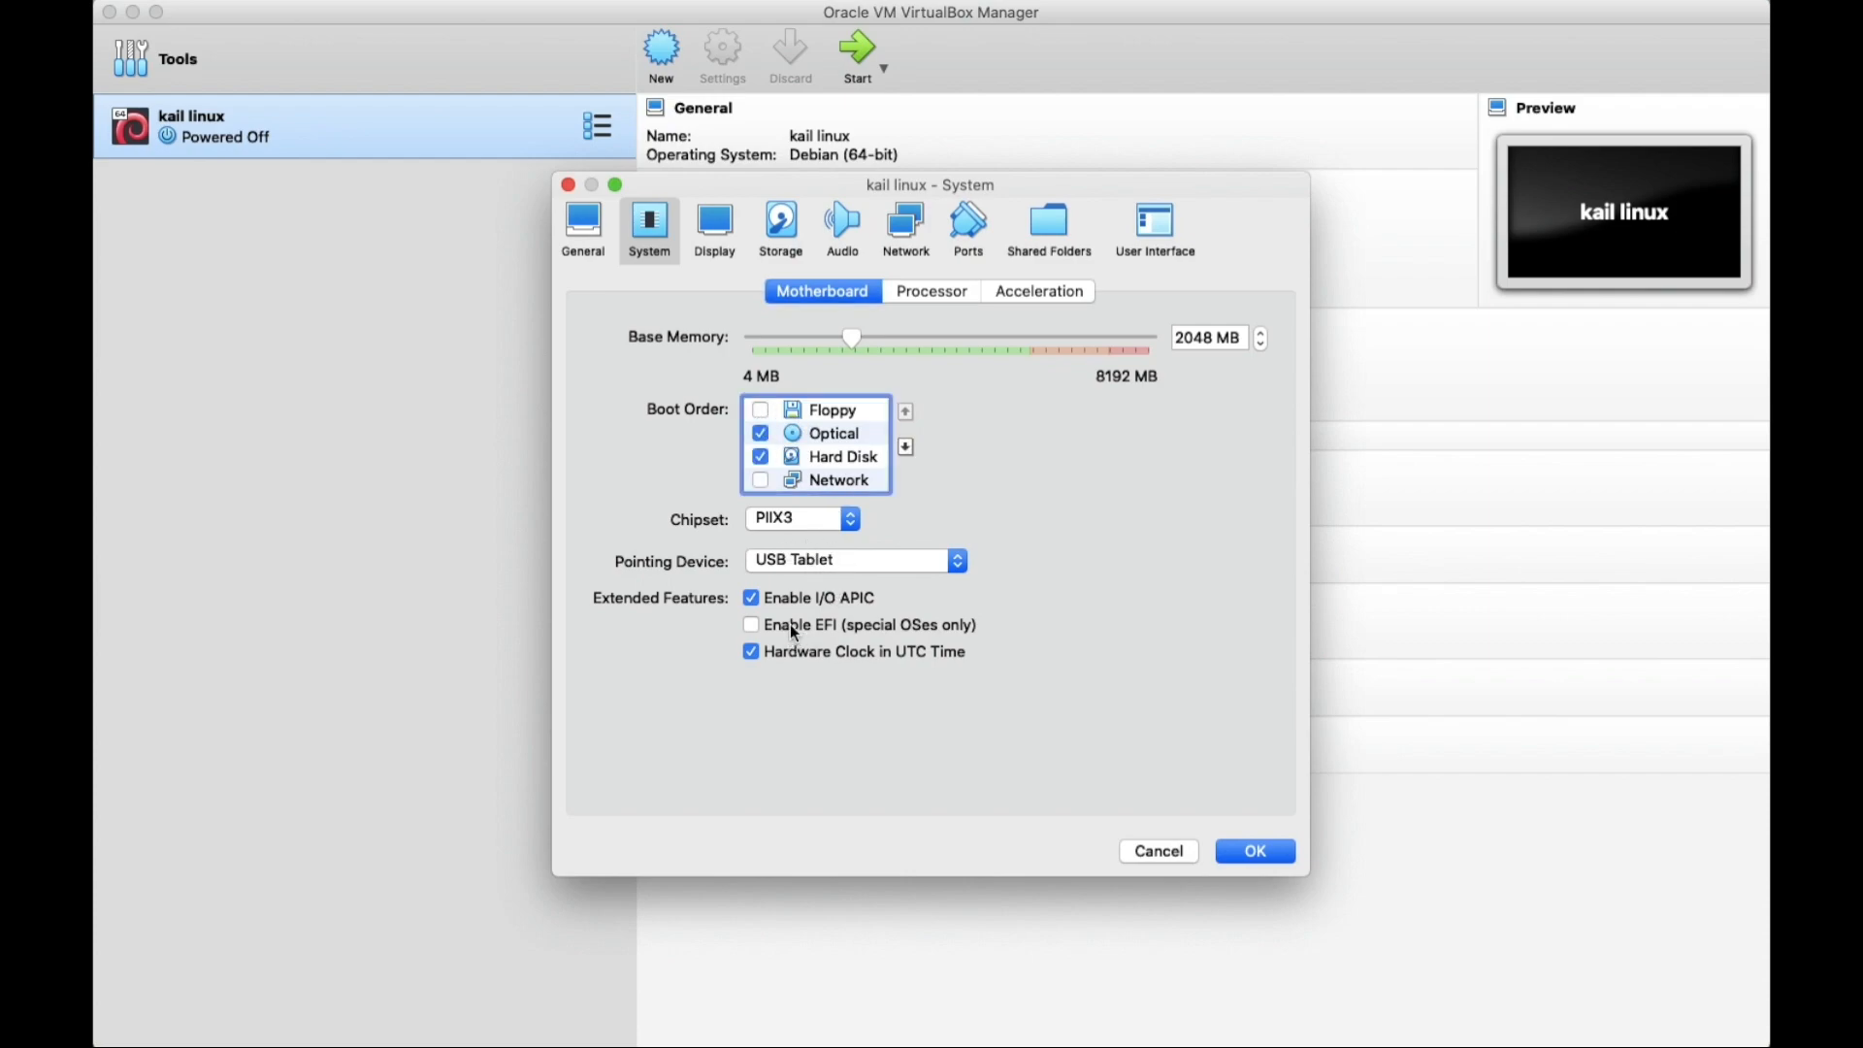
pyautogui.click(941, 294)
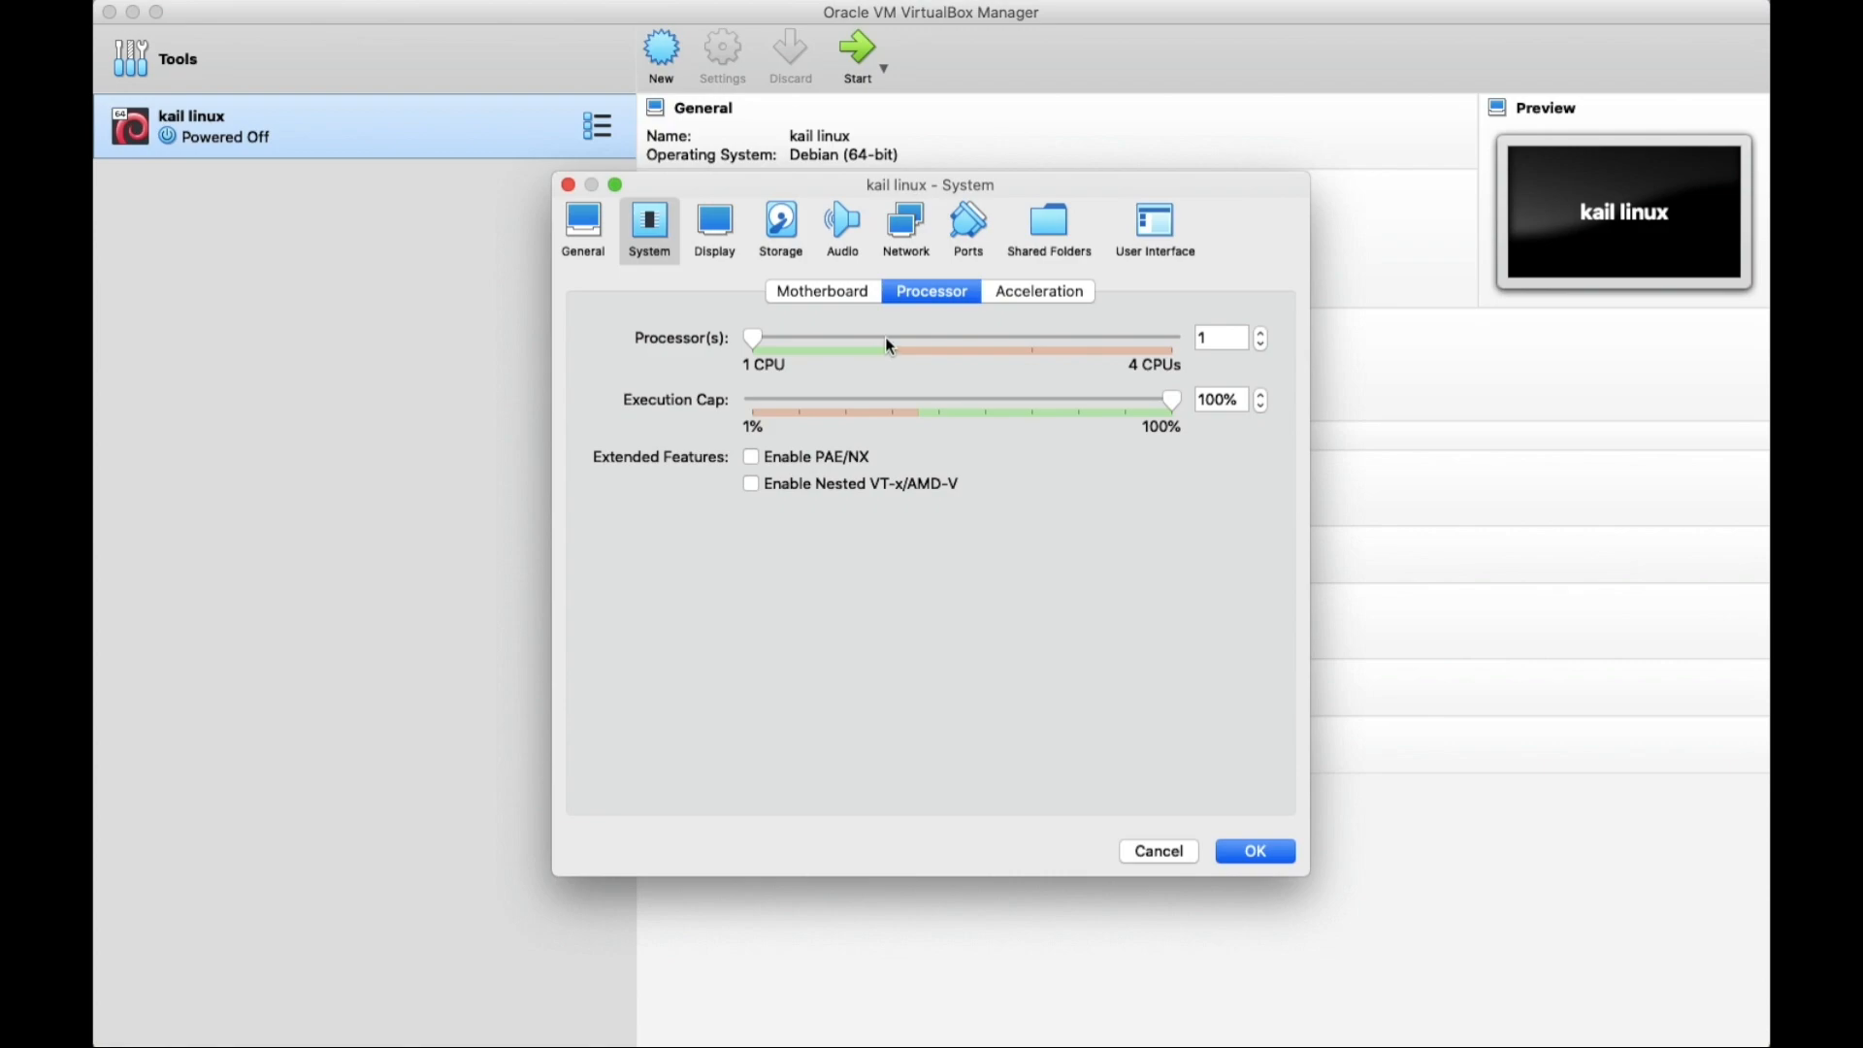
pyautogui.click(1014, 295)
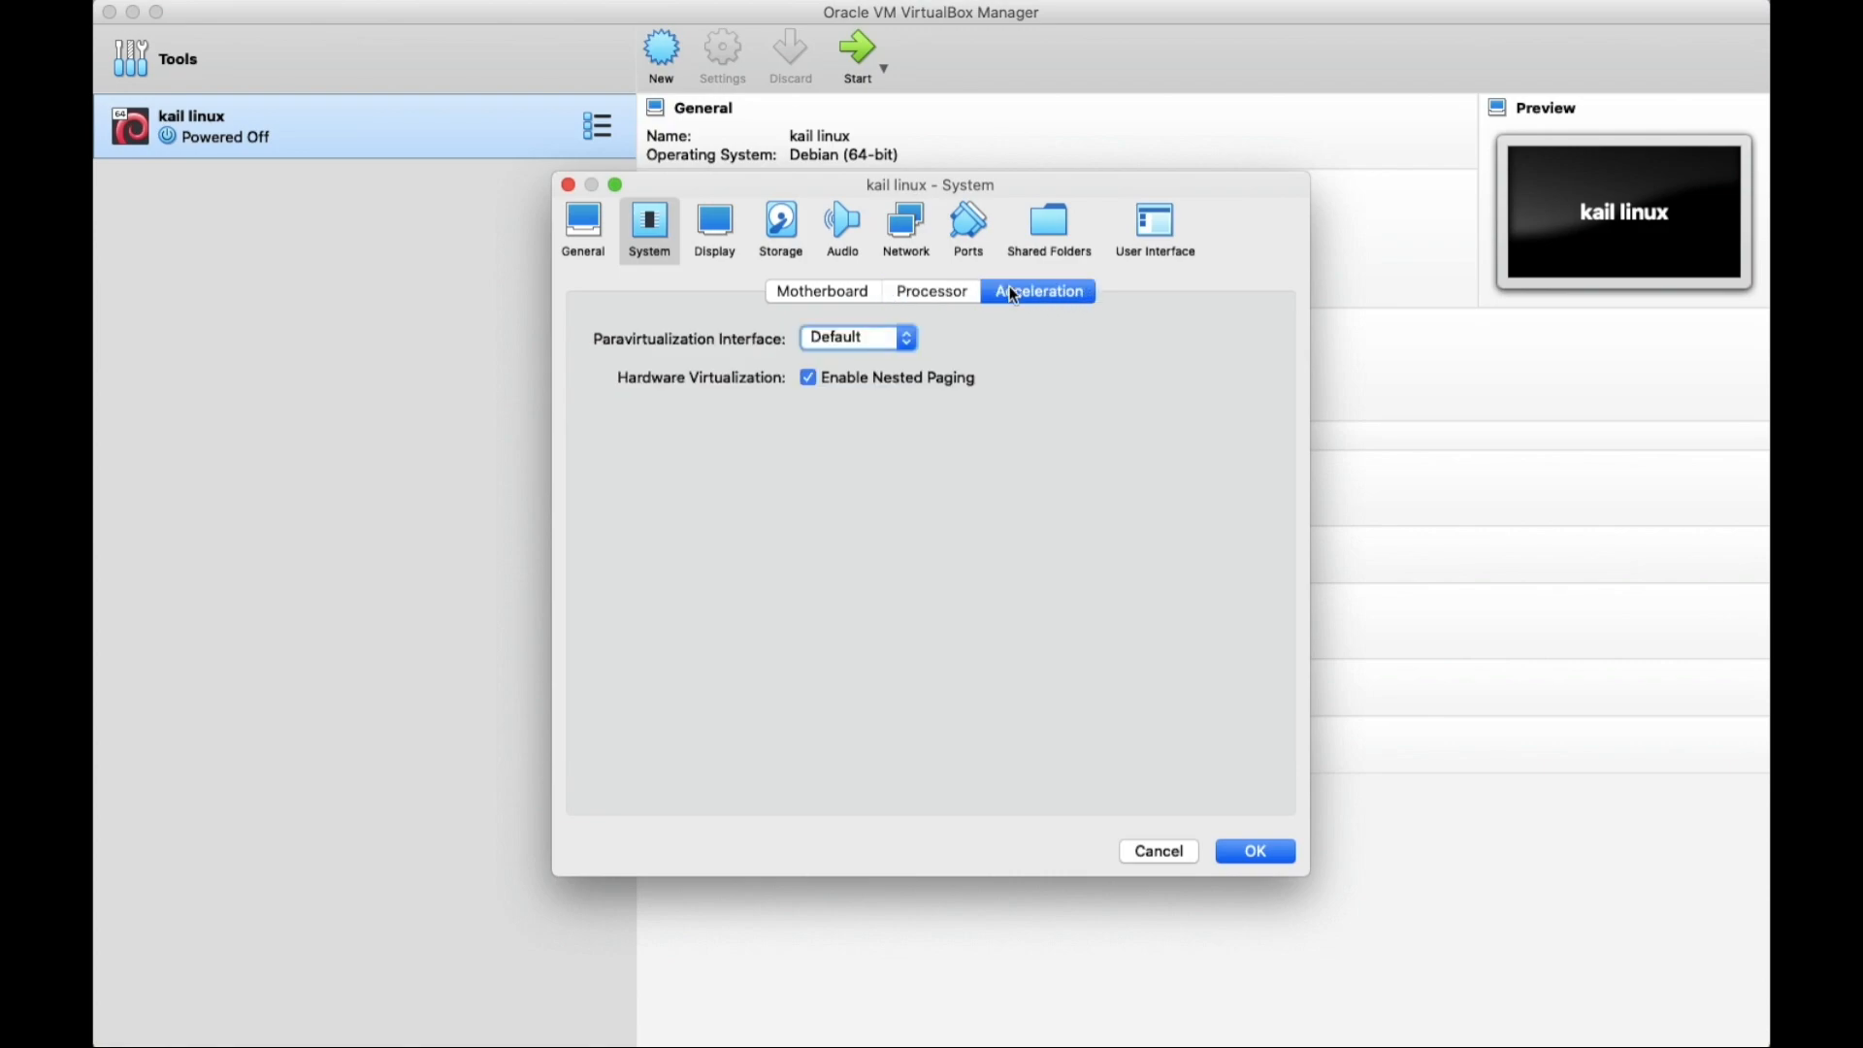
pyautogui.click(719, 238)
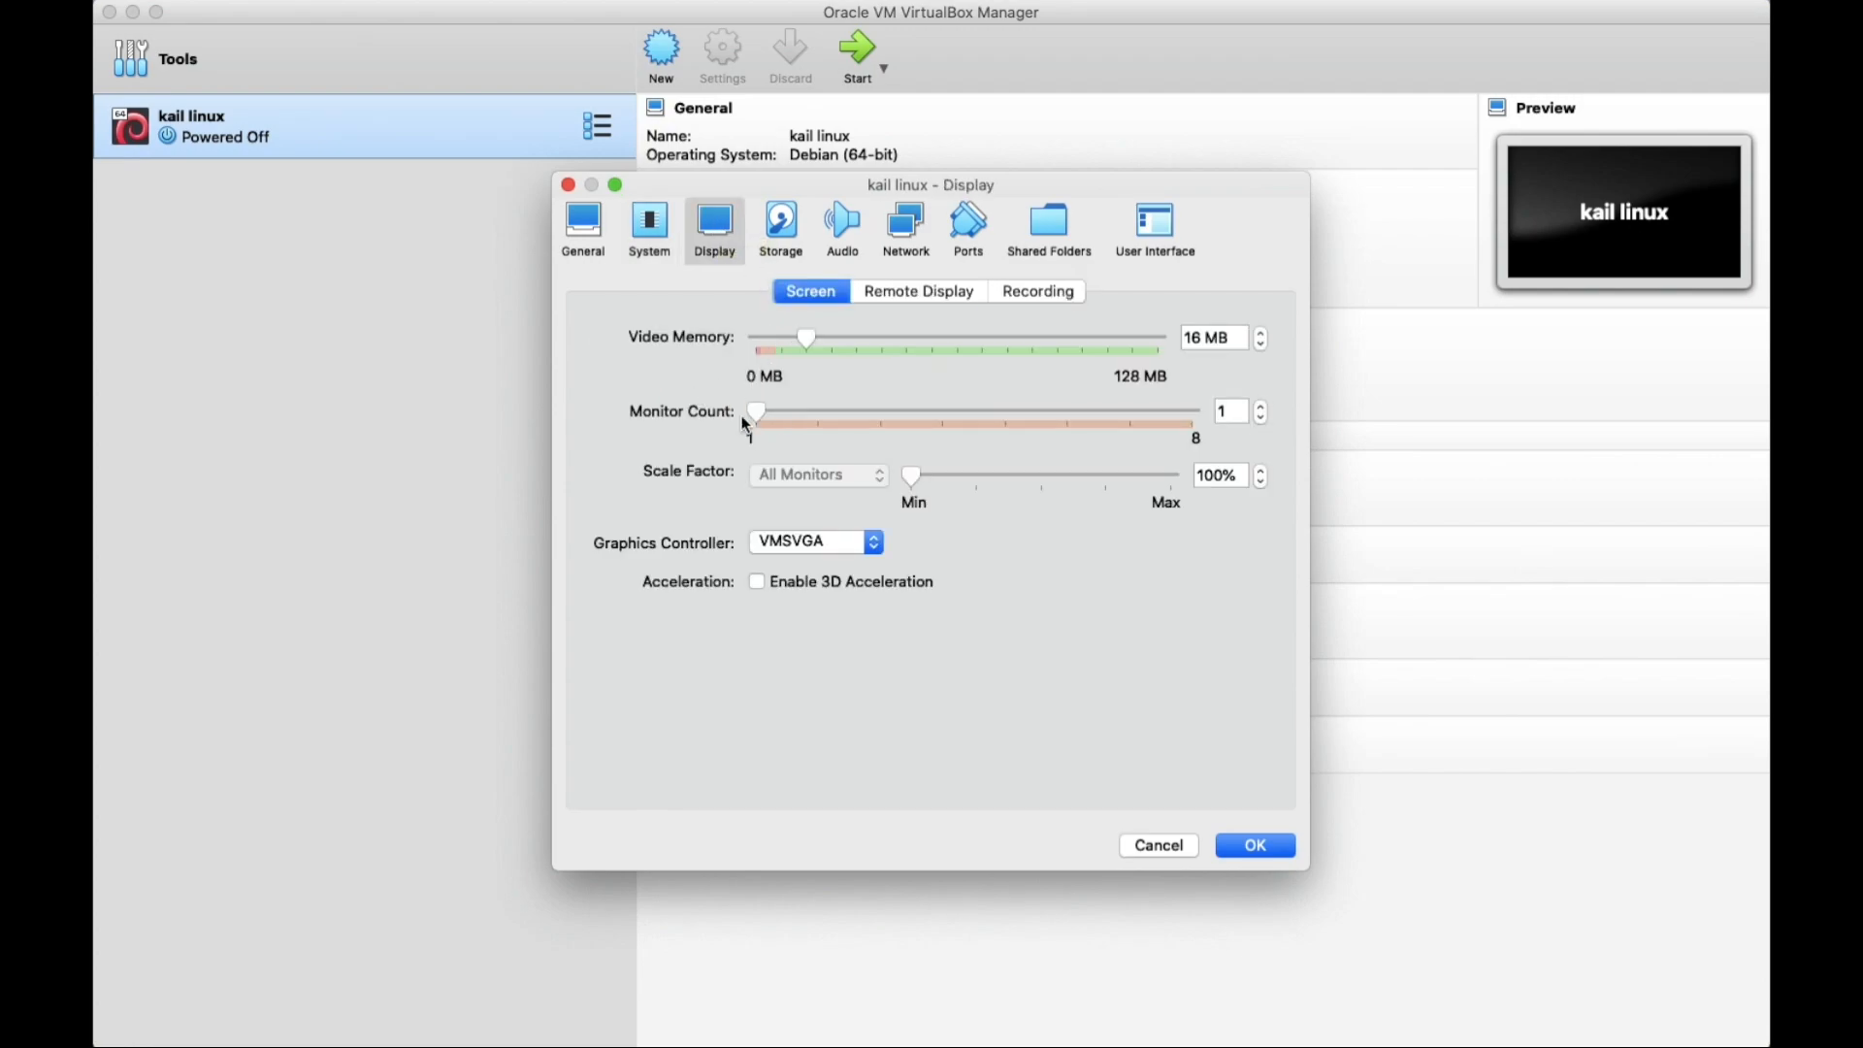
# Raise the kail linux VM's video memory to 128 MB and review the Remote Display and Recording tabs.
pyautogui.moveTo(804, 343); pyautogui.dragTo(1174, 321)
pyautogui.click(899, 291)
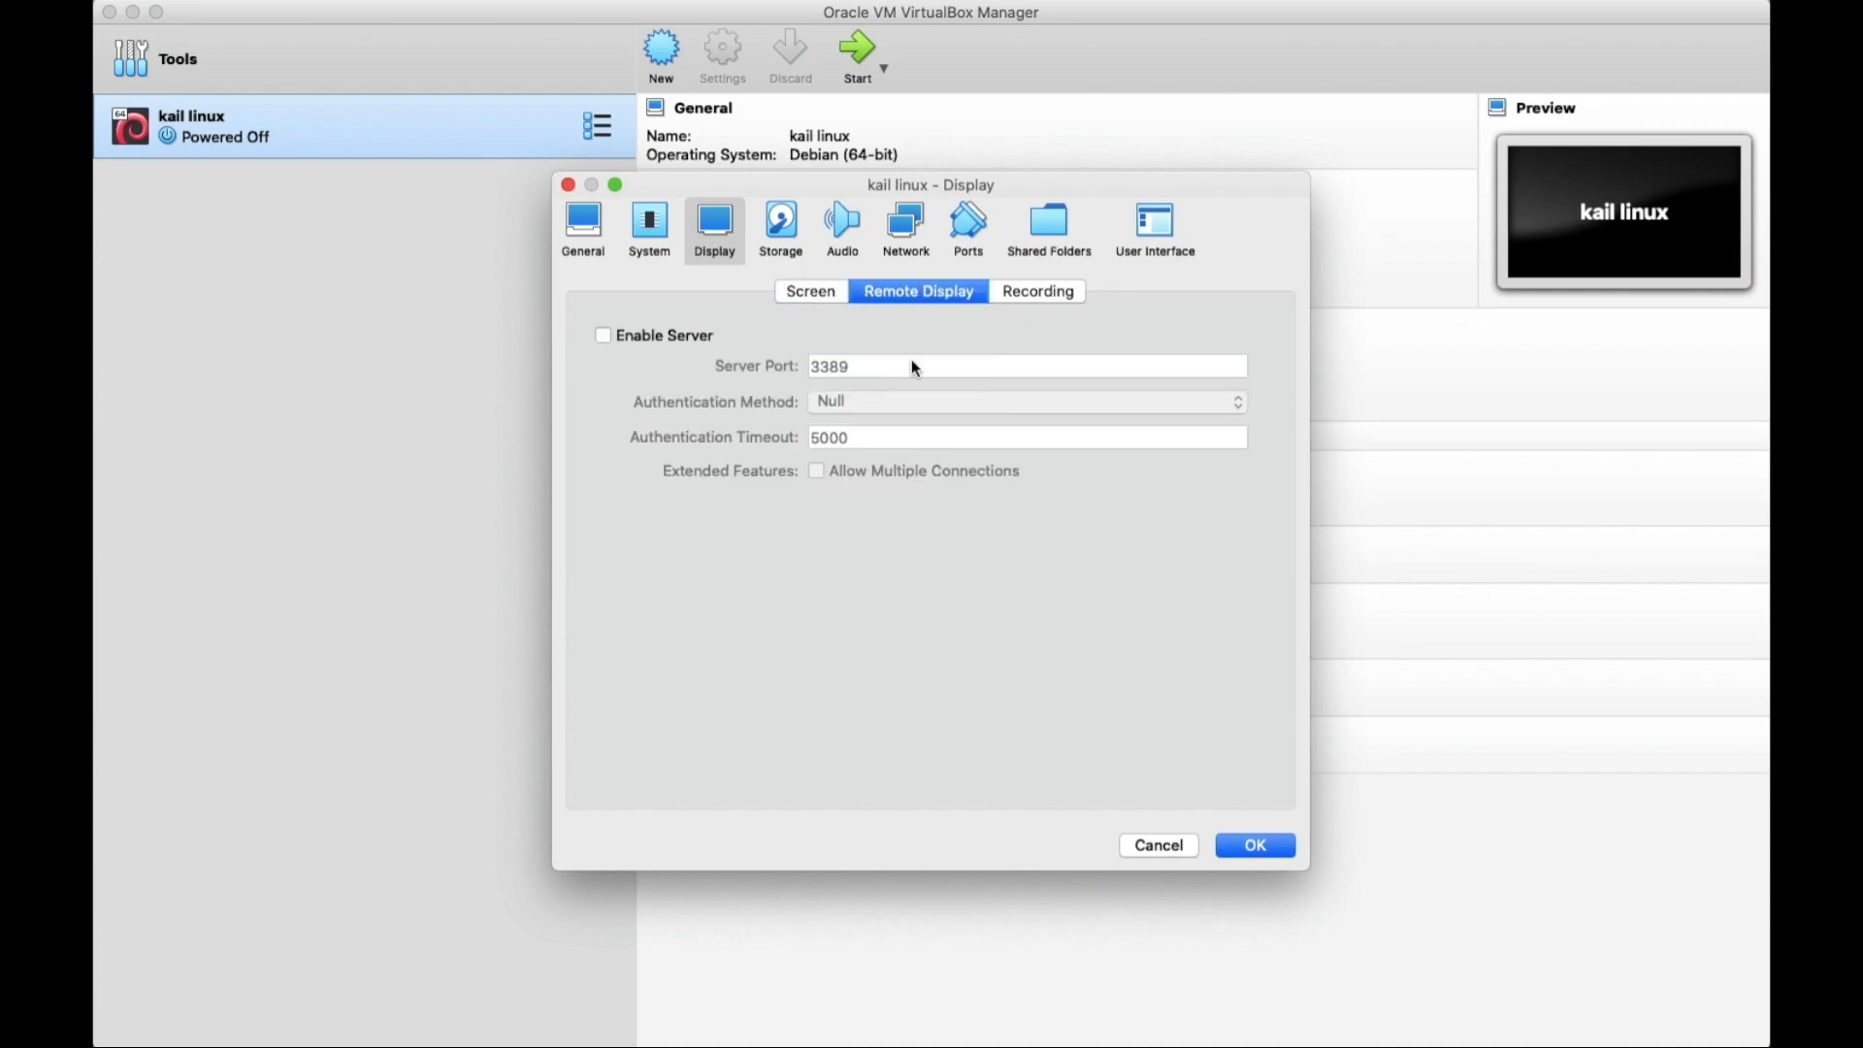
pyautogui.click(1029, 293)
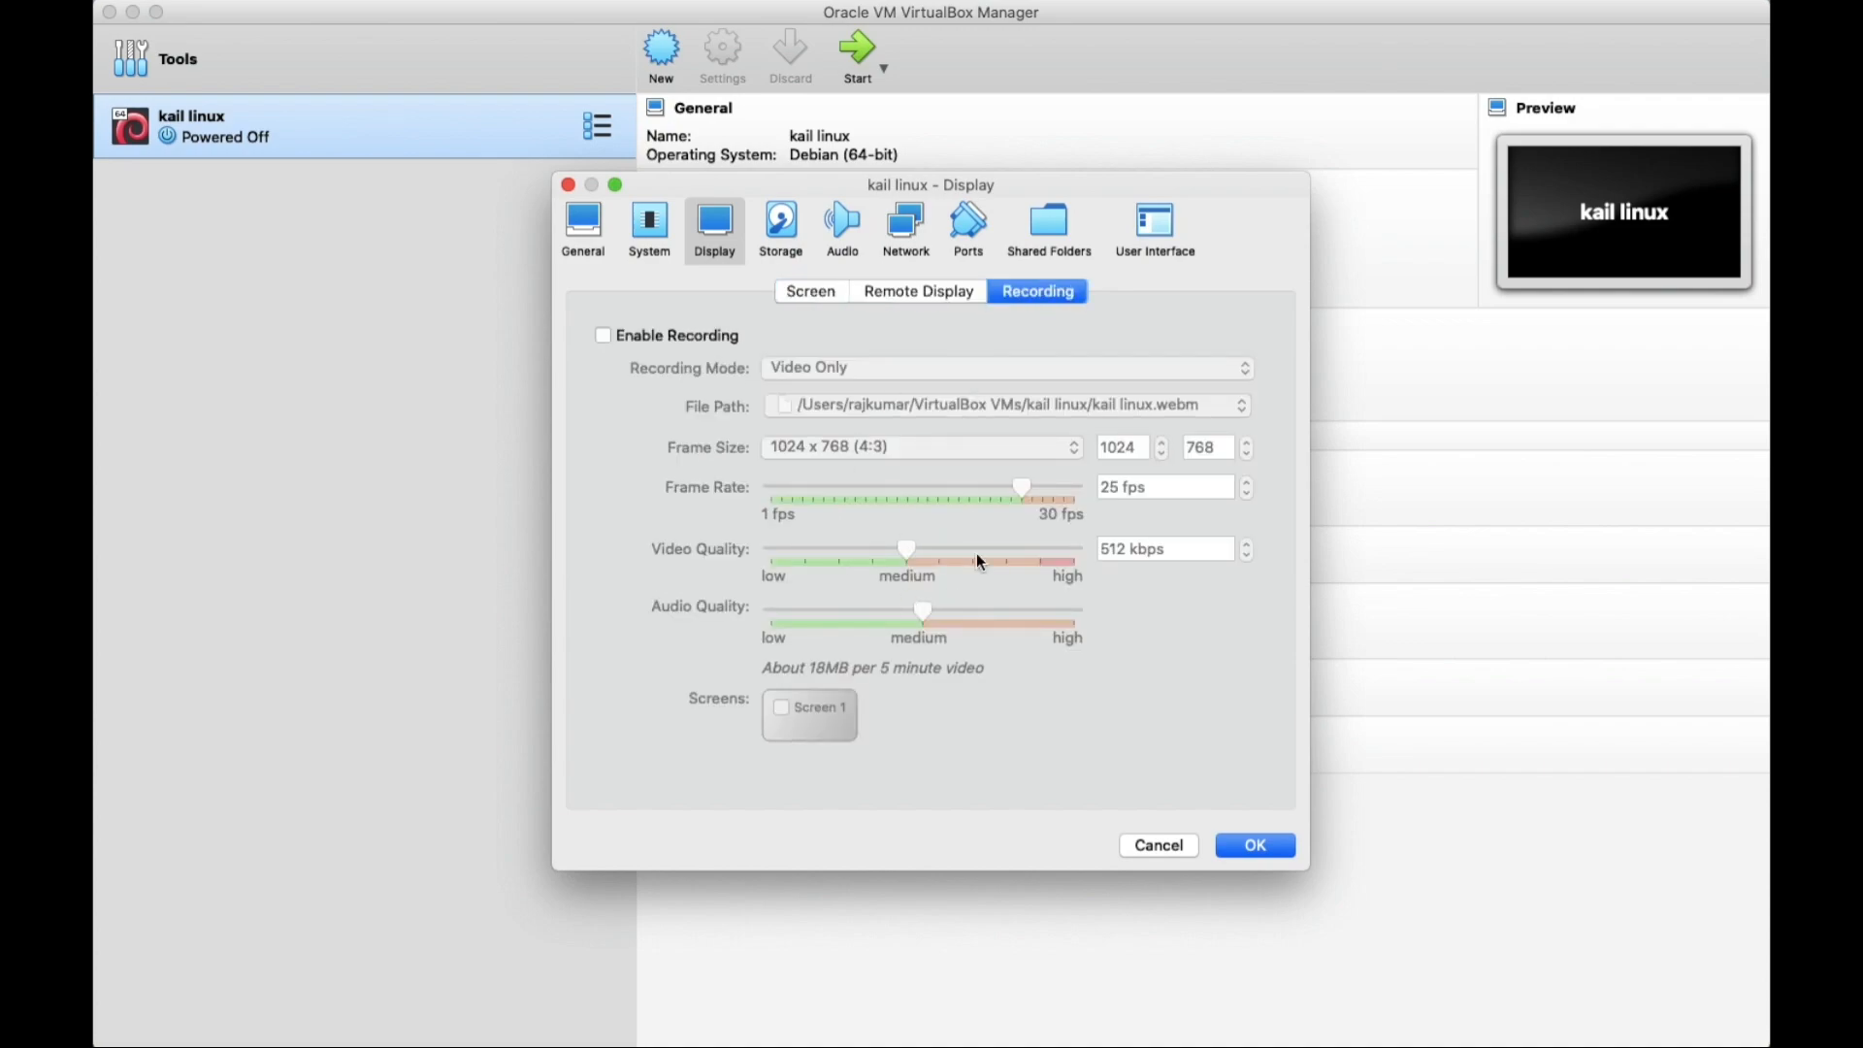
pyautogui.click(784, 229)
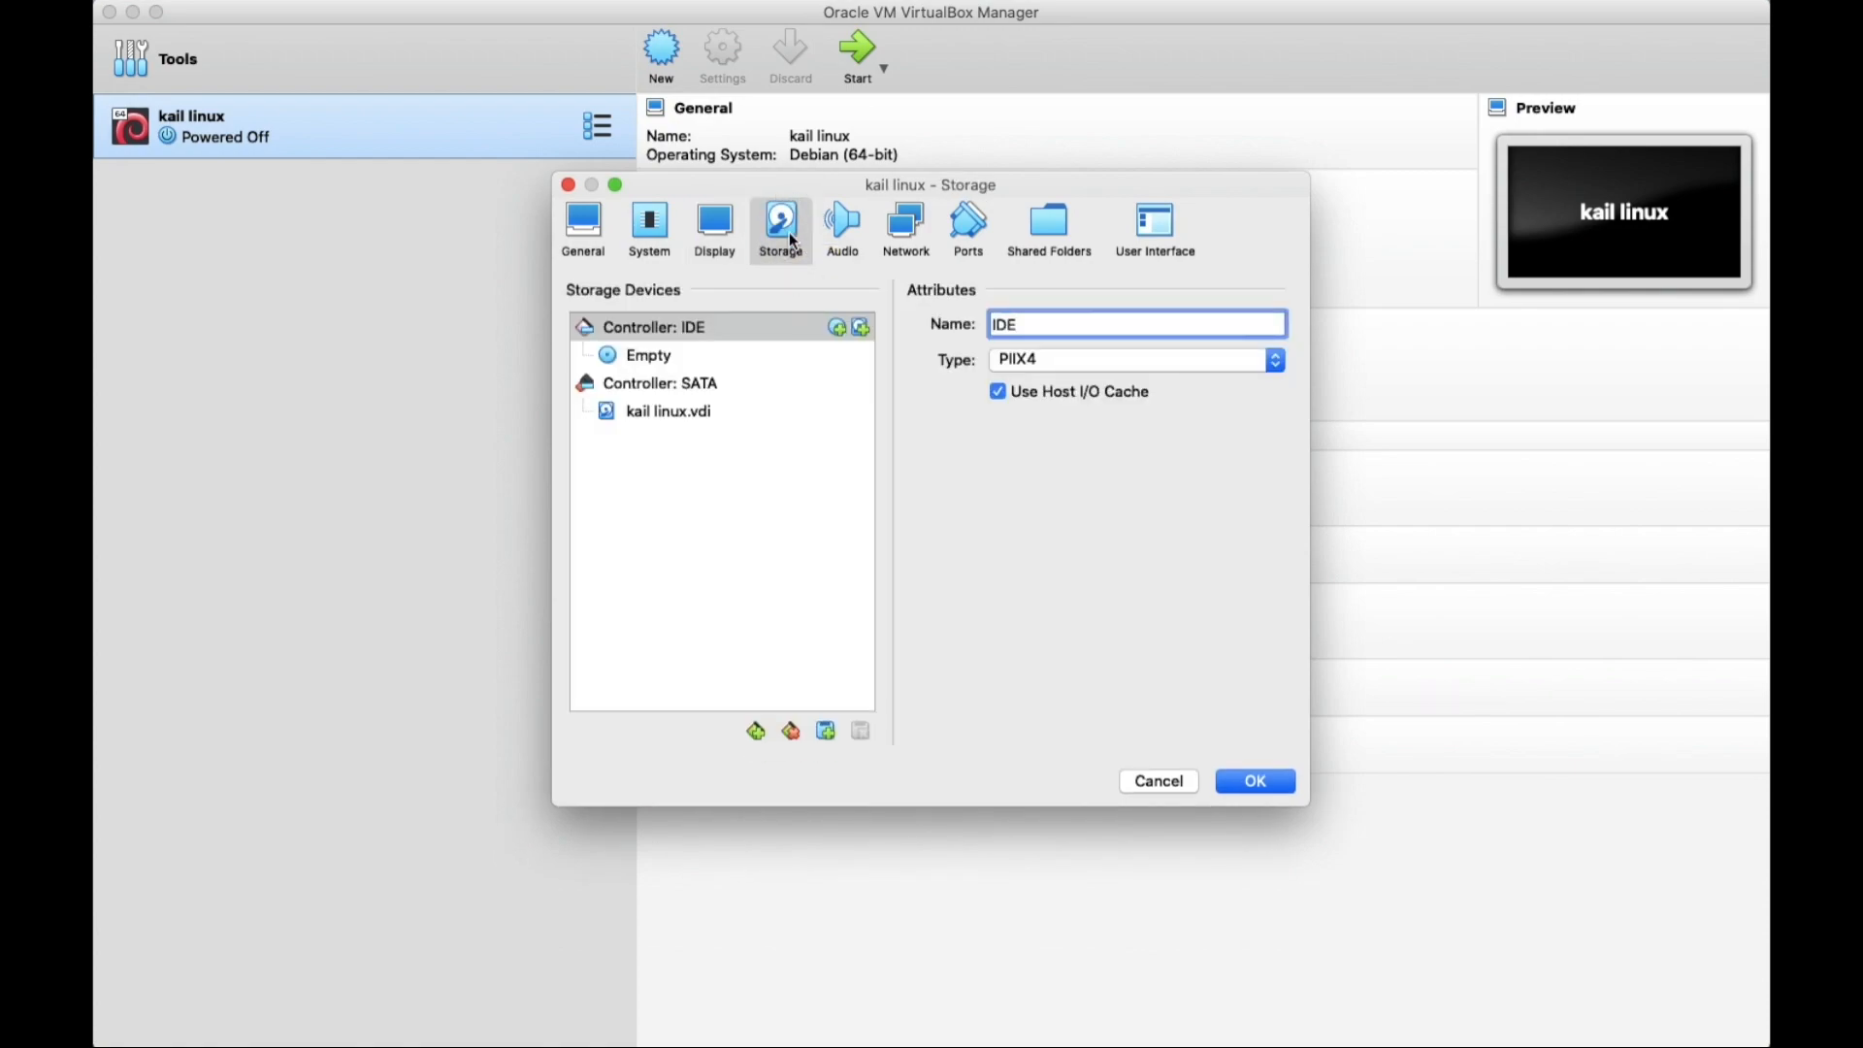
# Load kali-linux-2020.3-installer-amd64.iso from Documents into the empty IDE optical drive.
pyautogui.click(698, 358)
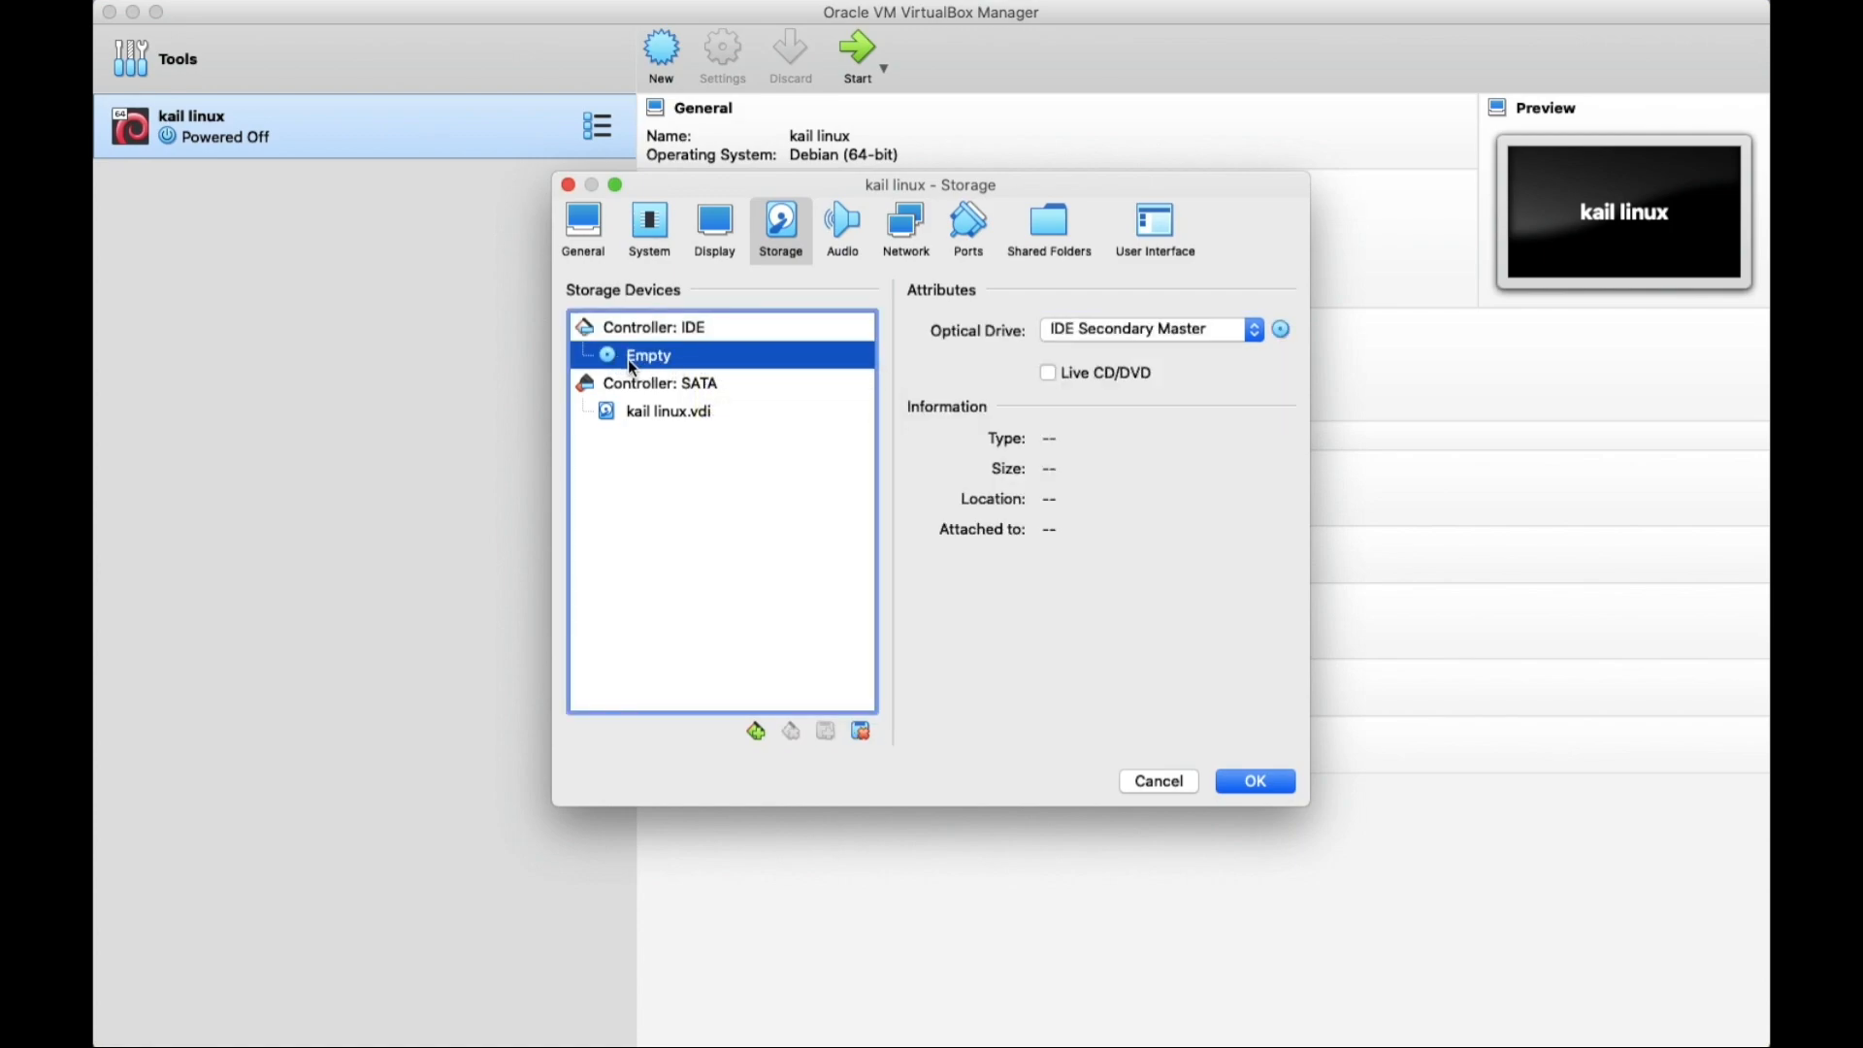
pyautogui.click(1283, 331)
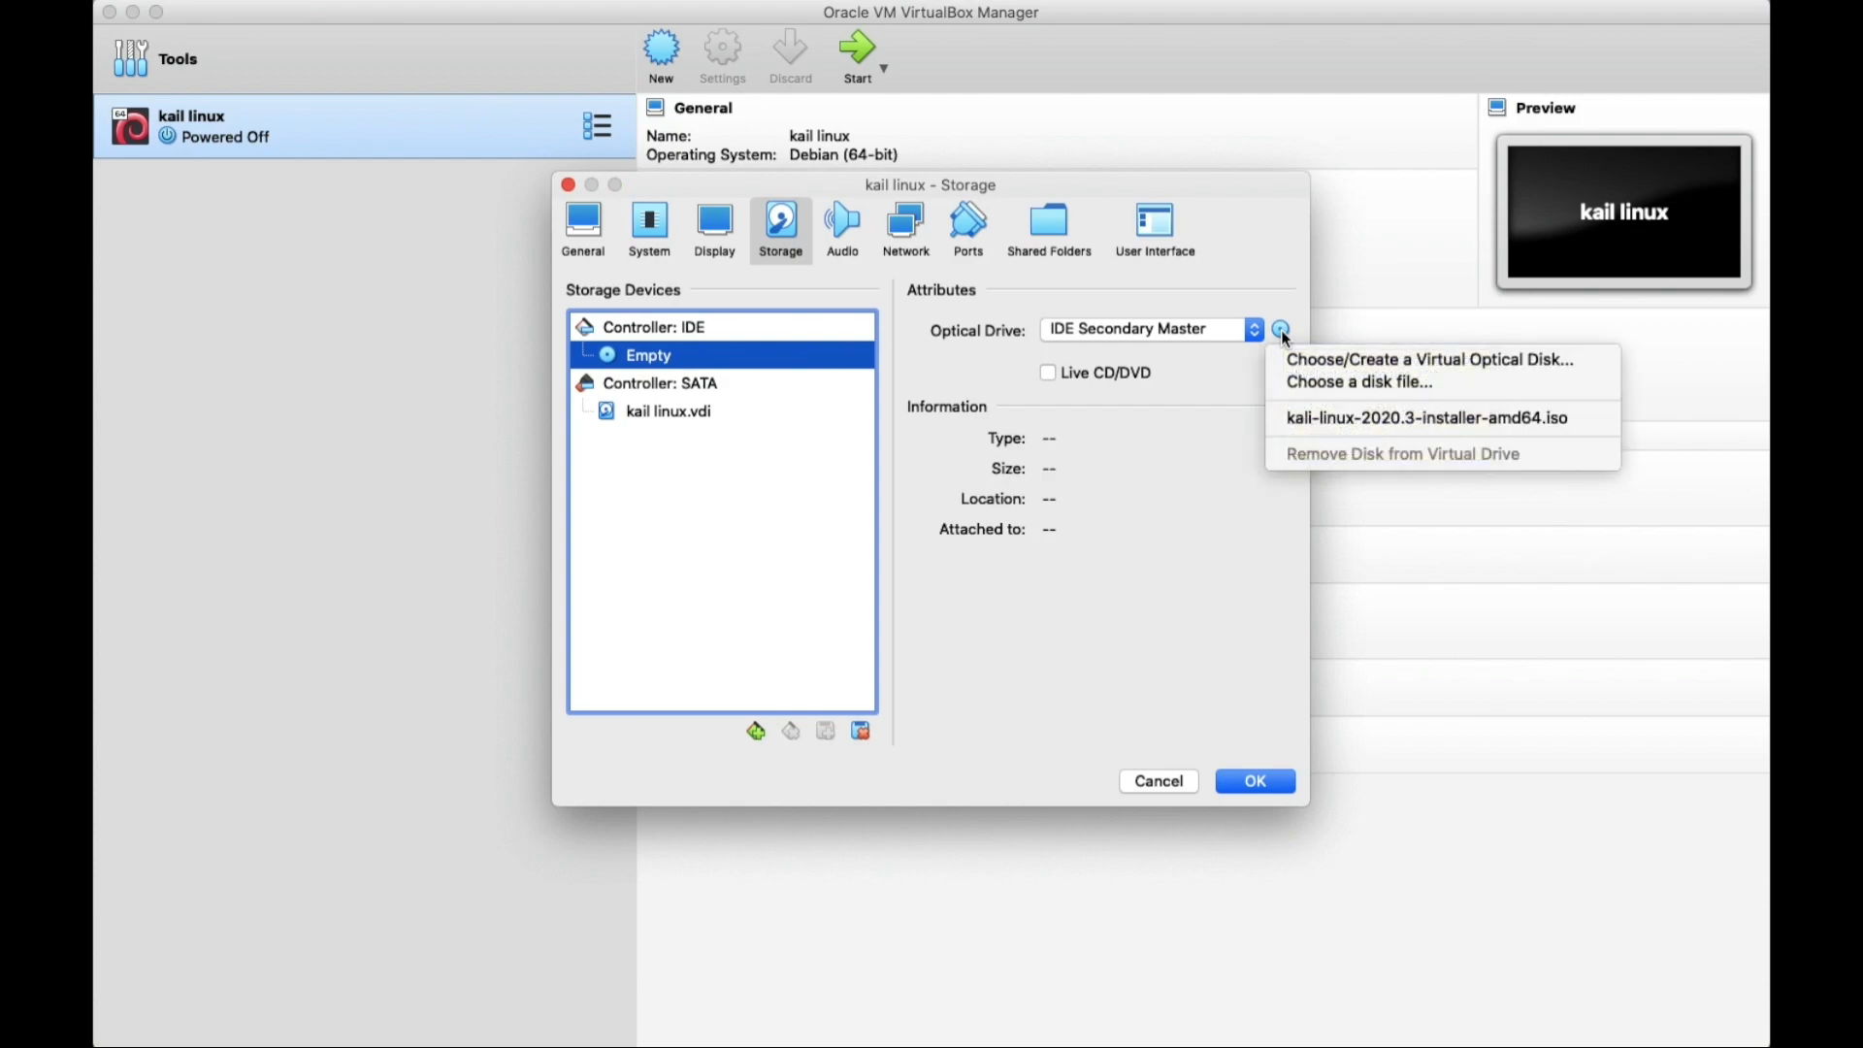
pyautogui.click(1374, 383)
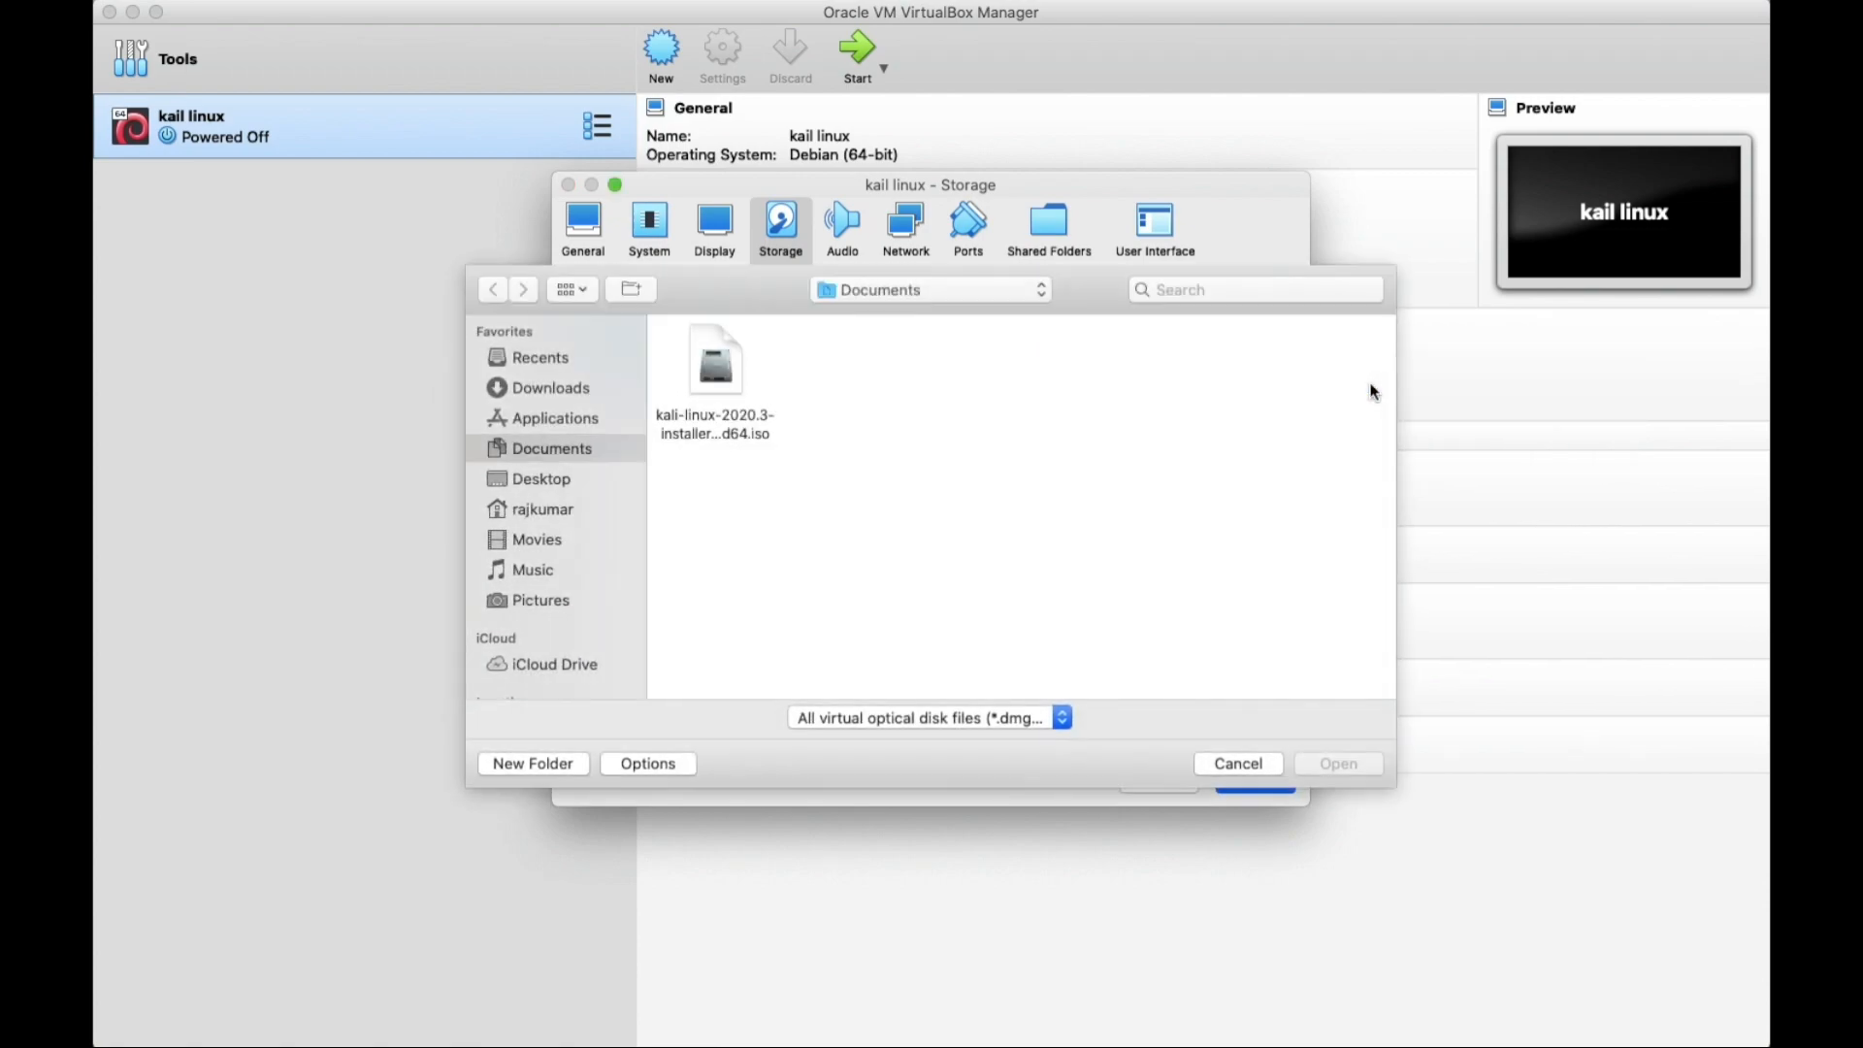
pyautogui.click(720, 418)
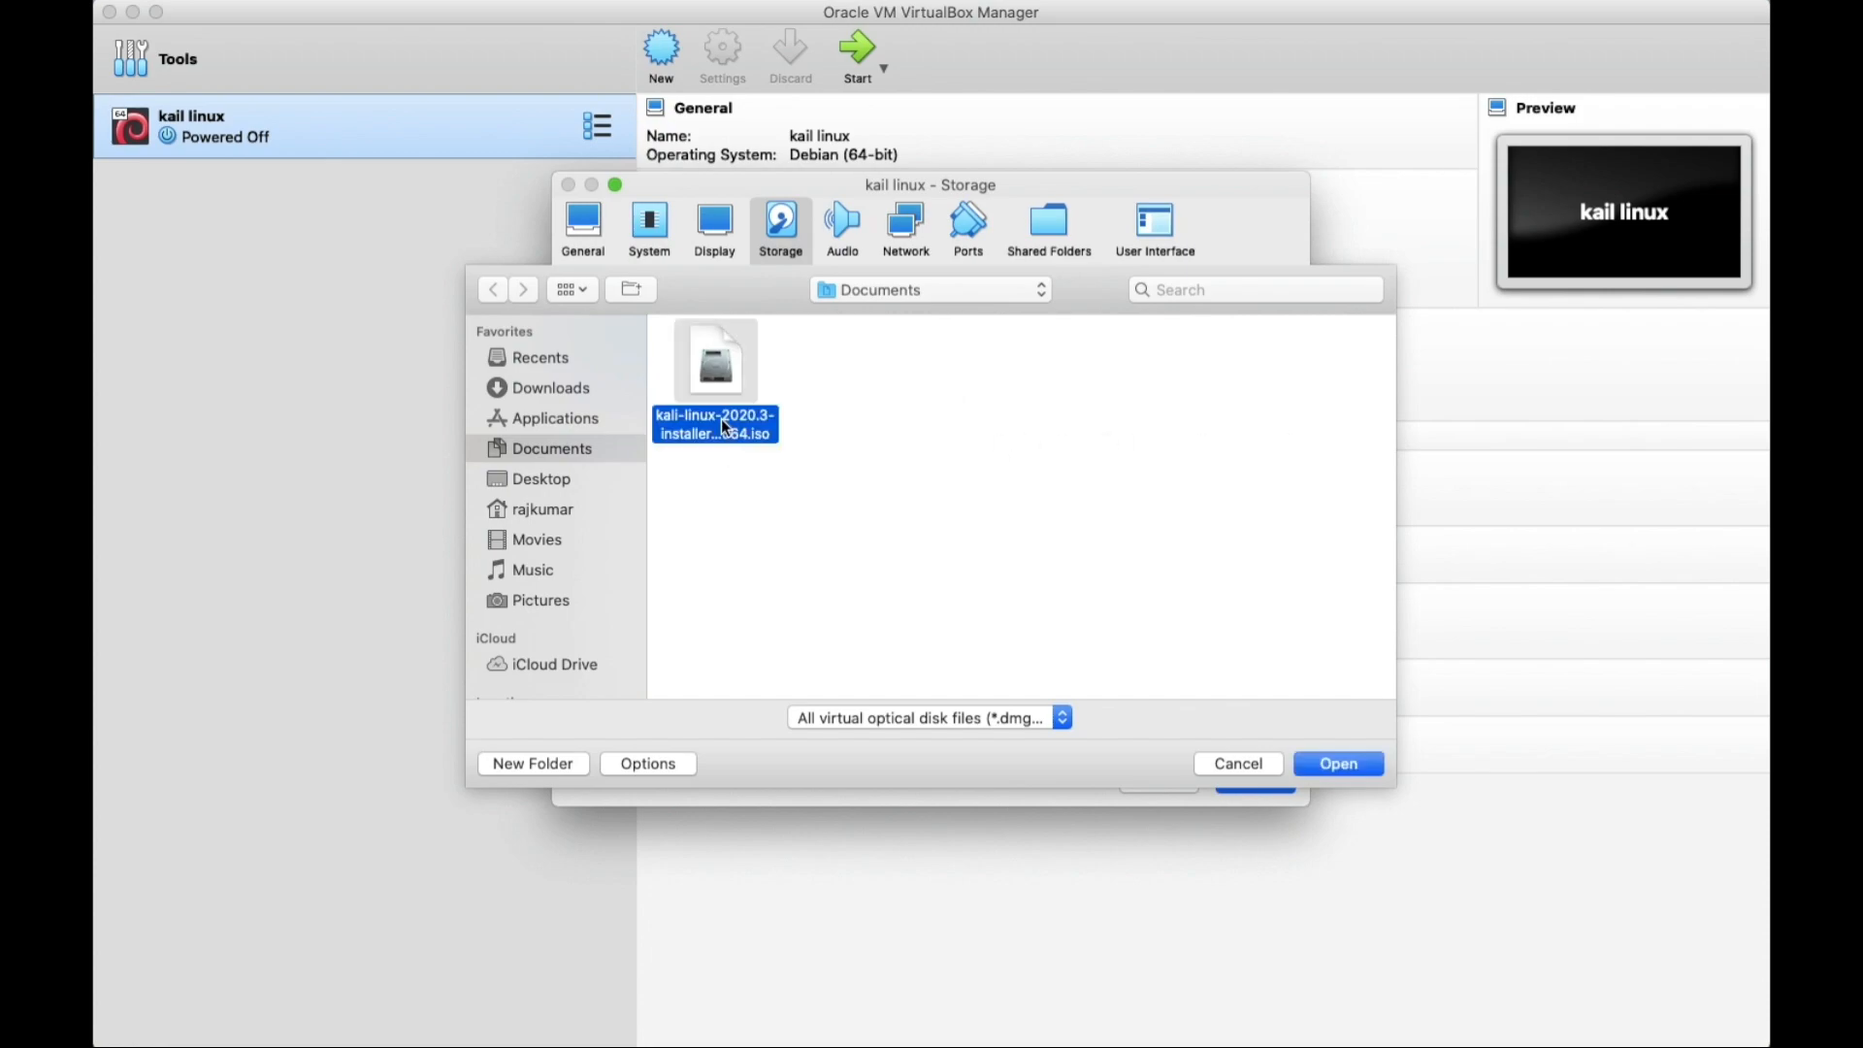
pyautogui.click(1339, 765)
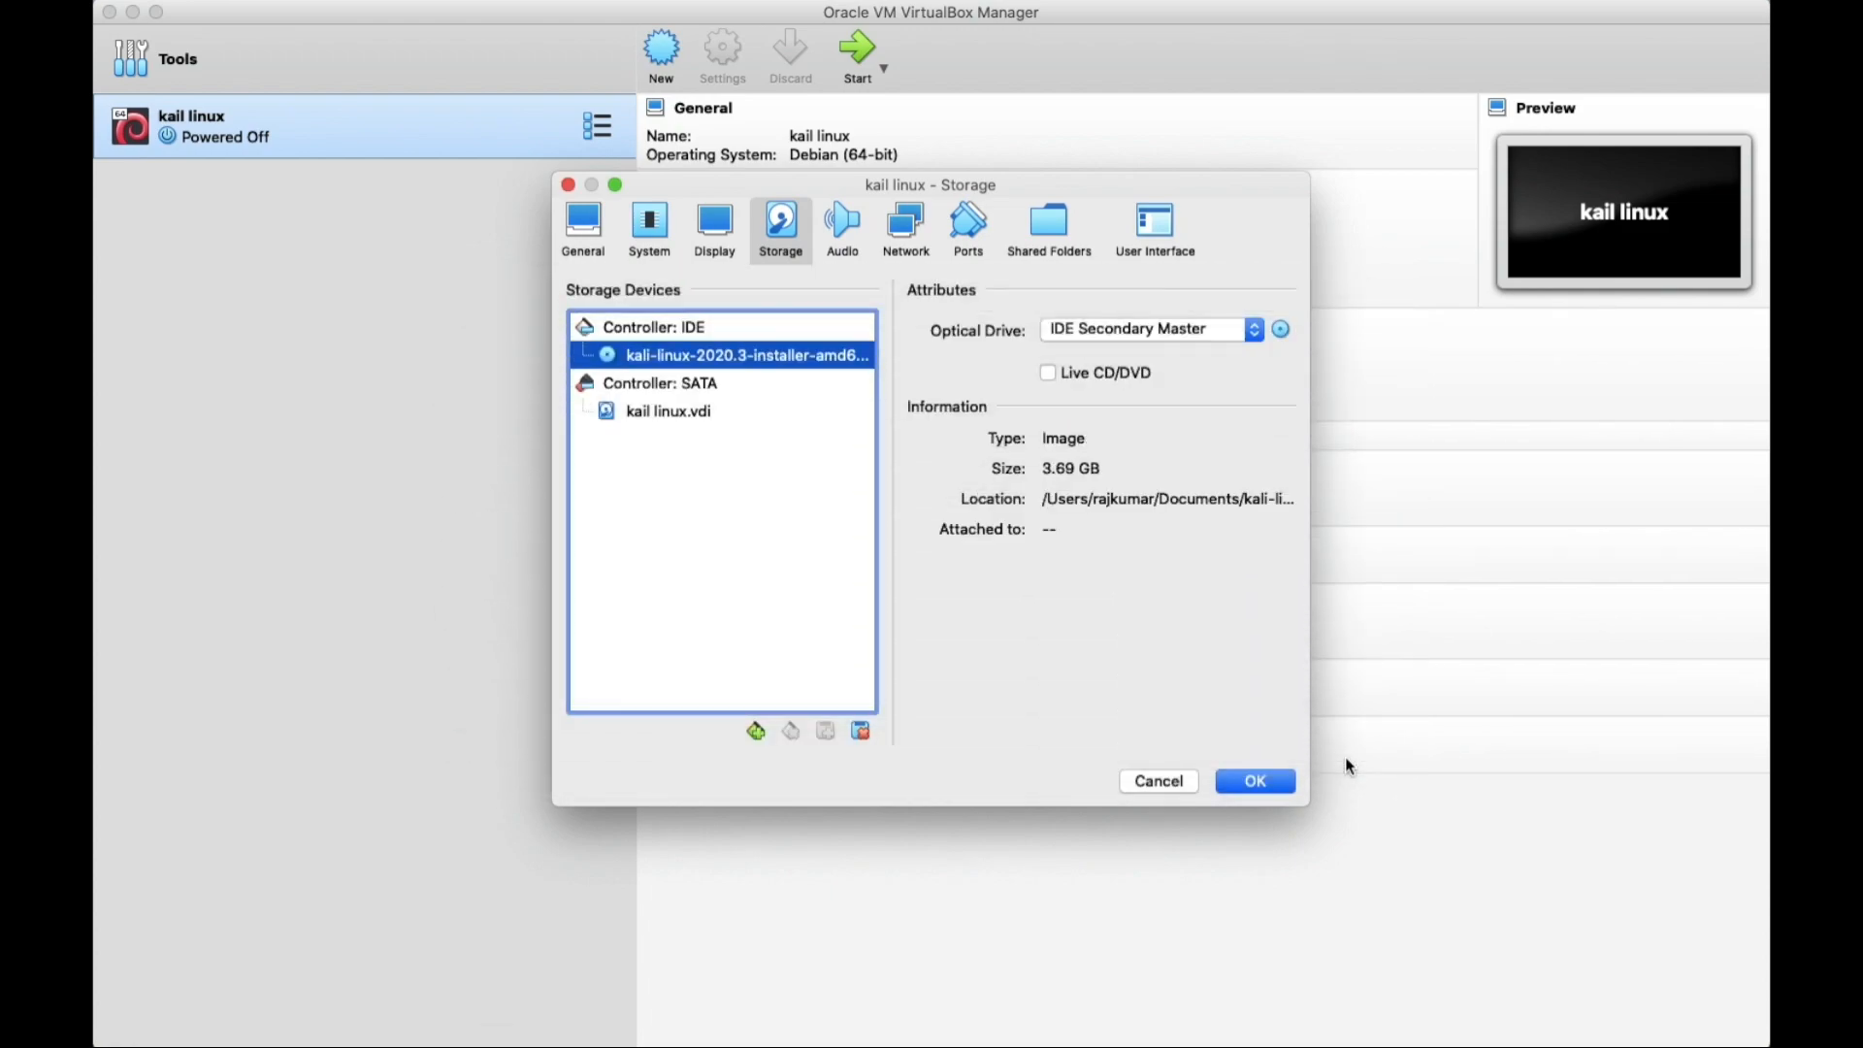
# Save the settings and start the kail linux VM from the 2020.3 installer iso.
pyautogui.click(1261, 784)
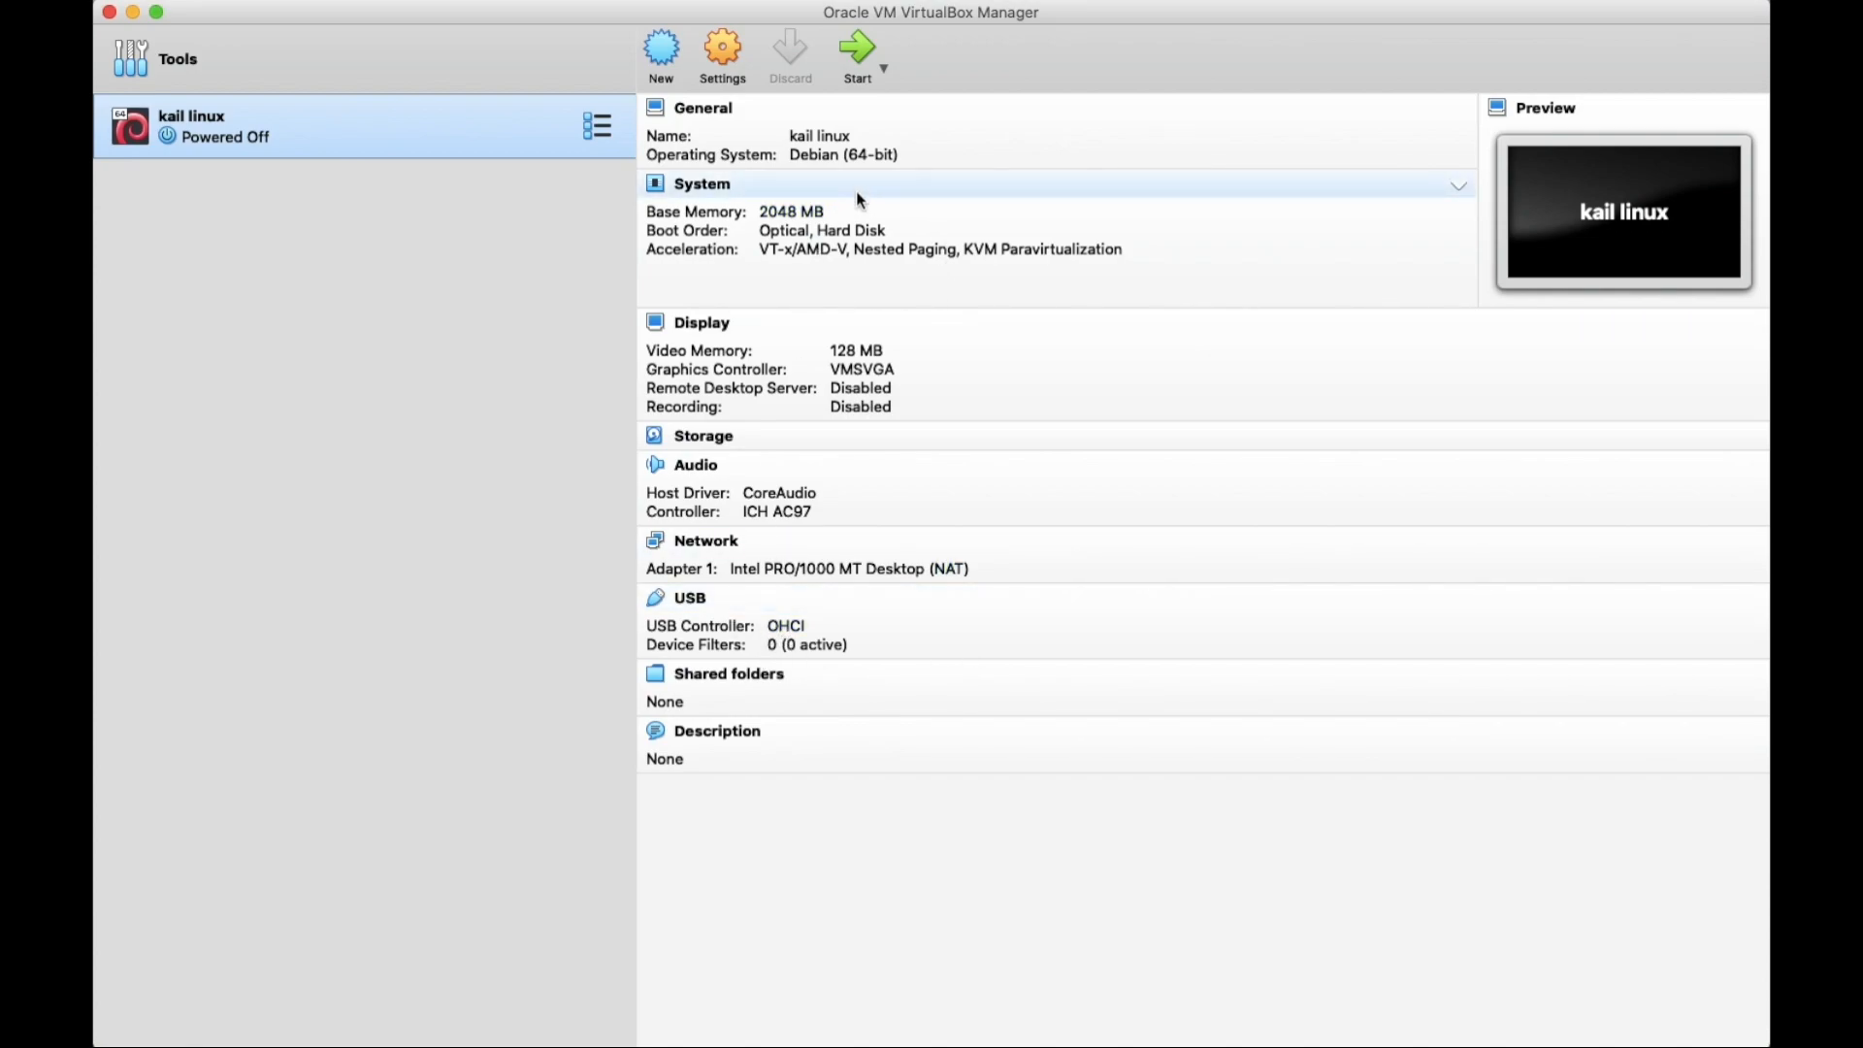
pyautogui.click(859, 54)
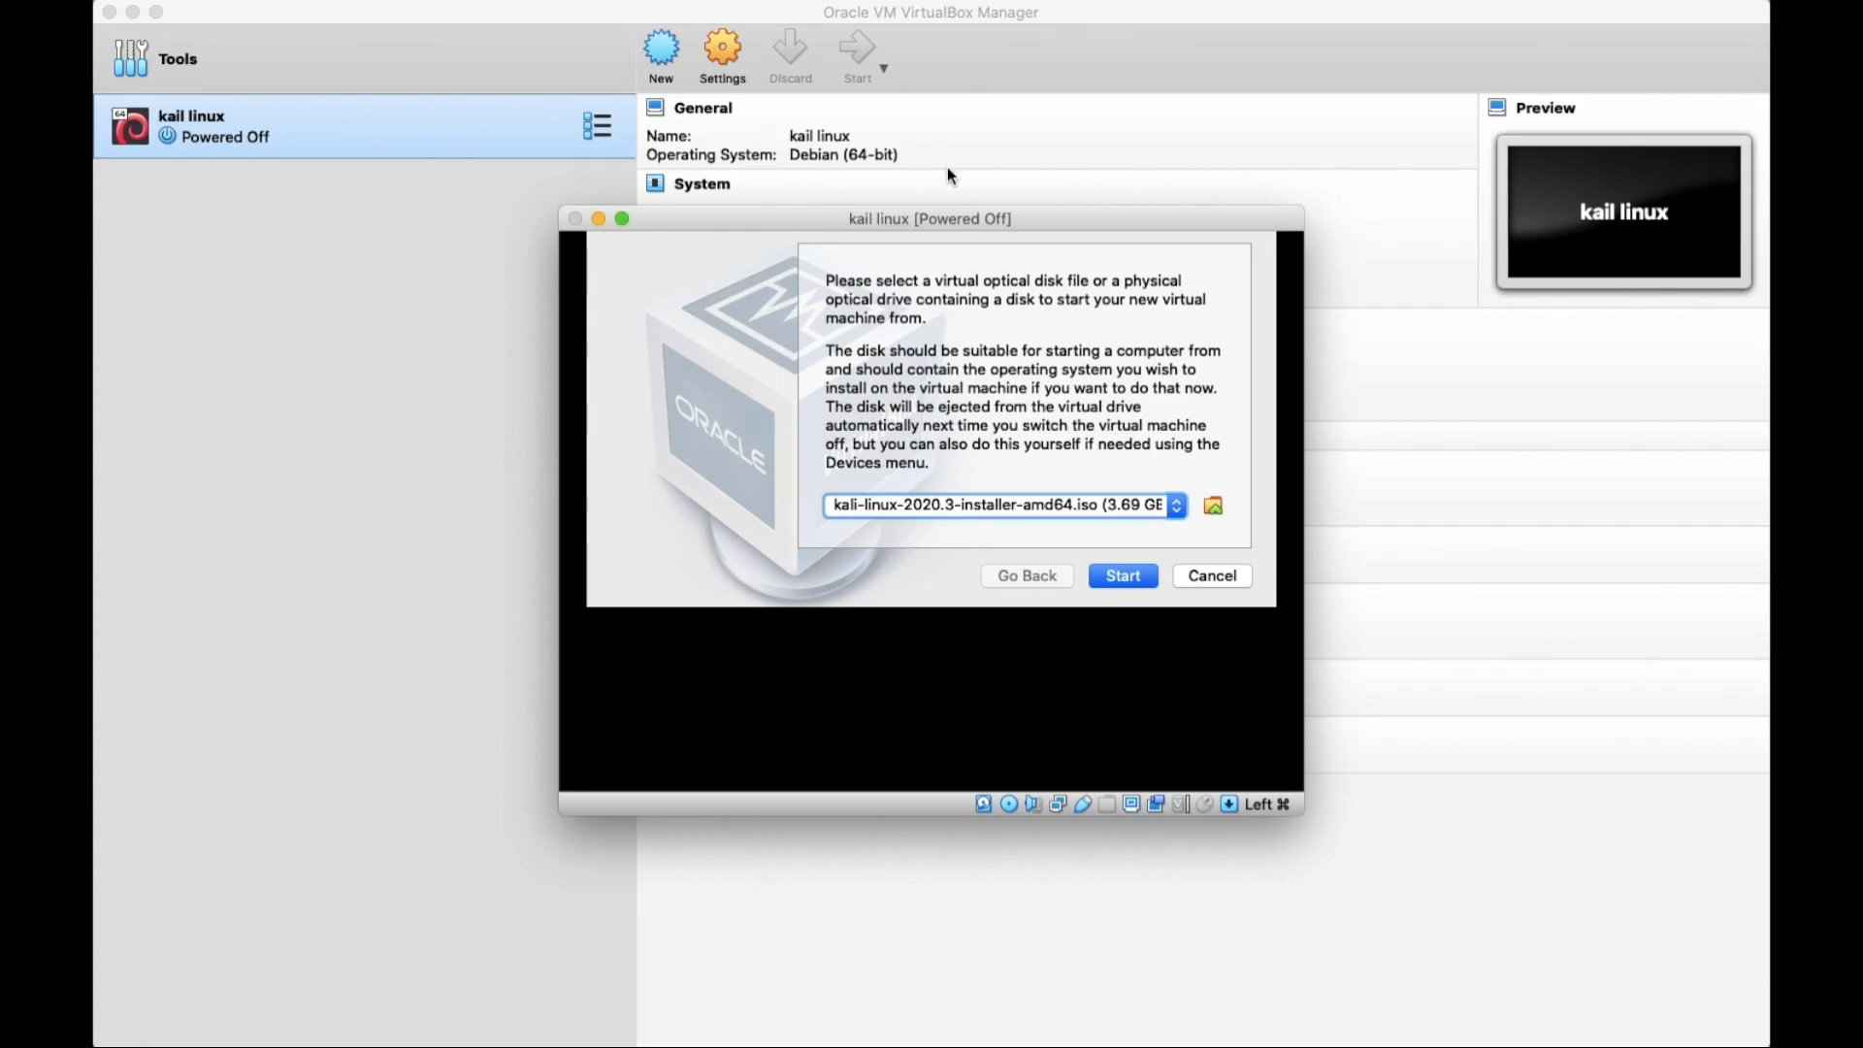
pyautogui.click(1126, 580)
pyautogui.click(1125, 577)
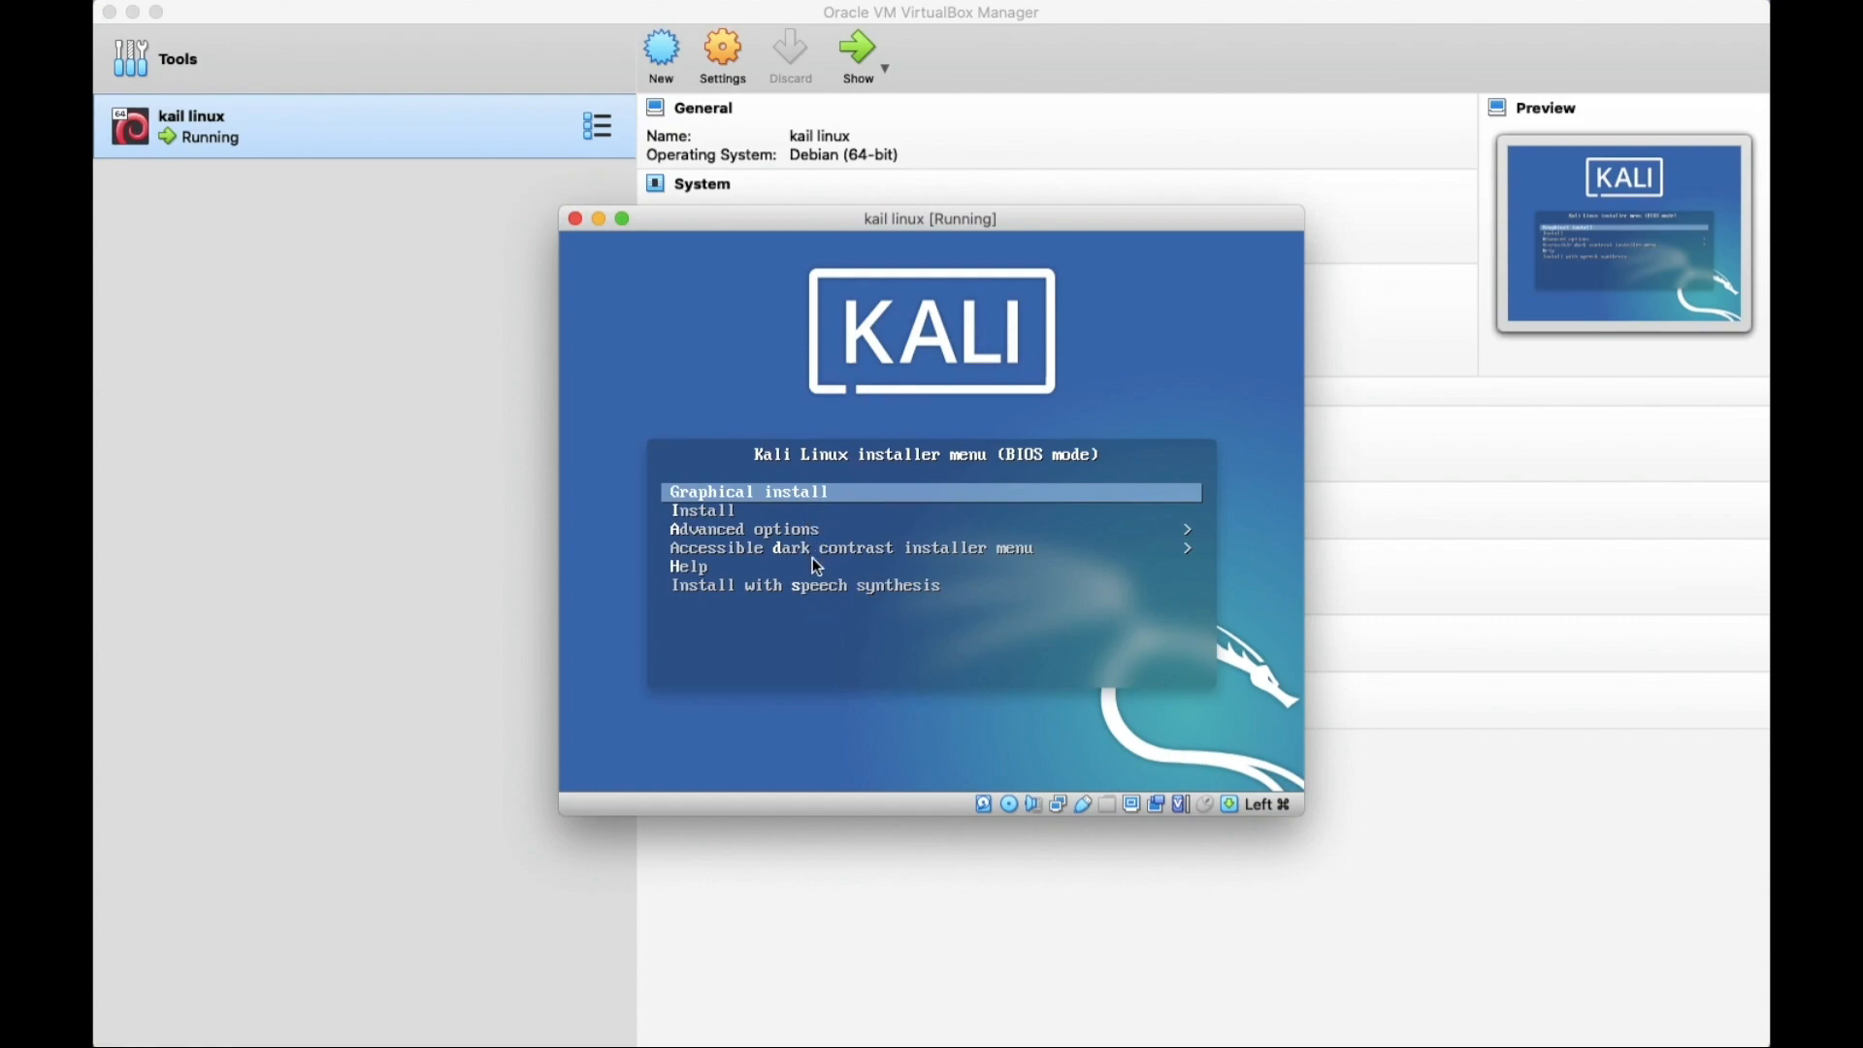
# Launch the Kali graphical install with English as the language and India as the location.
pyautogui.click(799, 493)
pyautogui.press('Return')
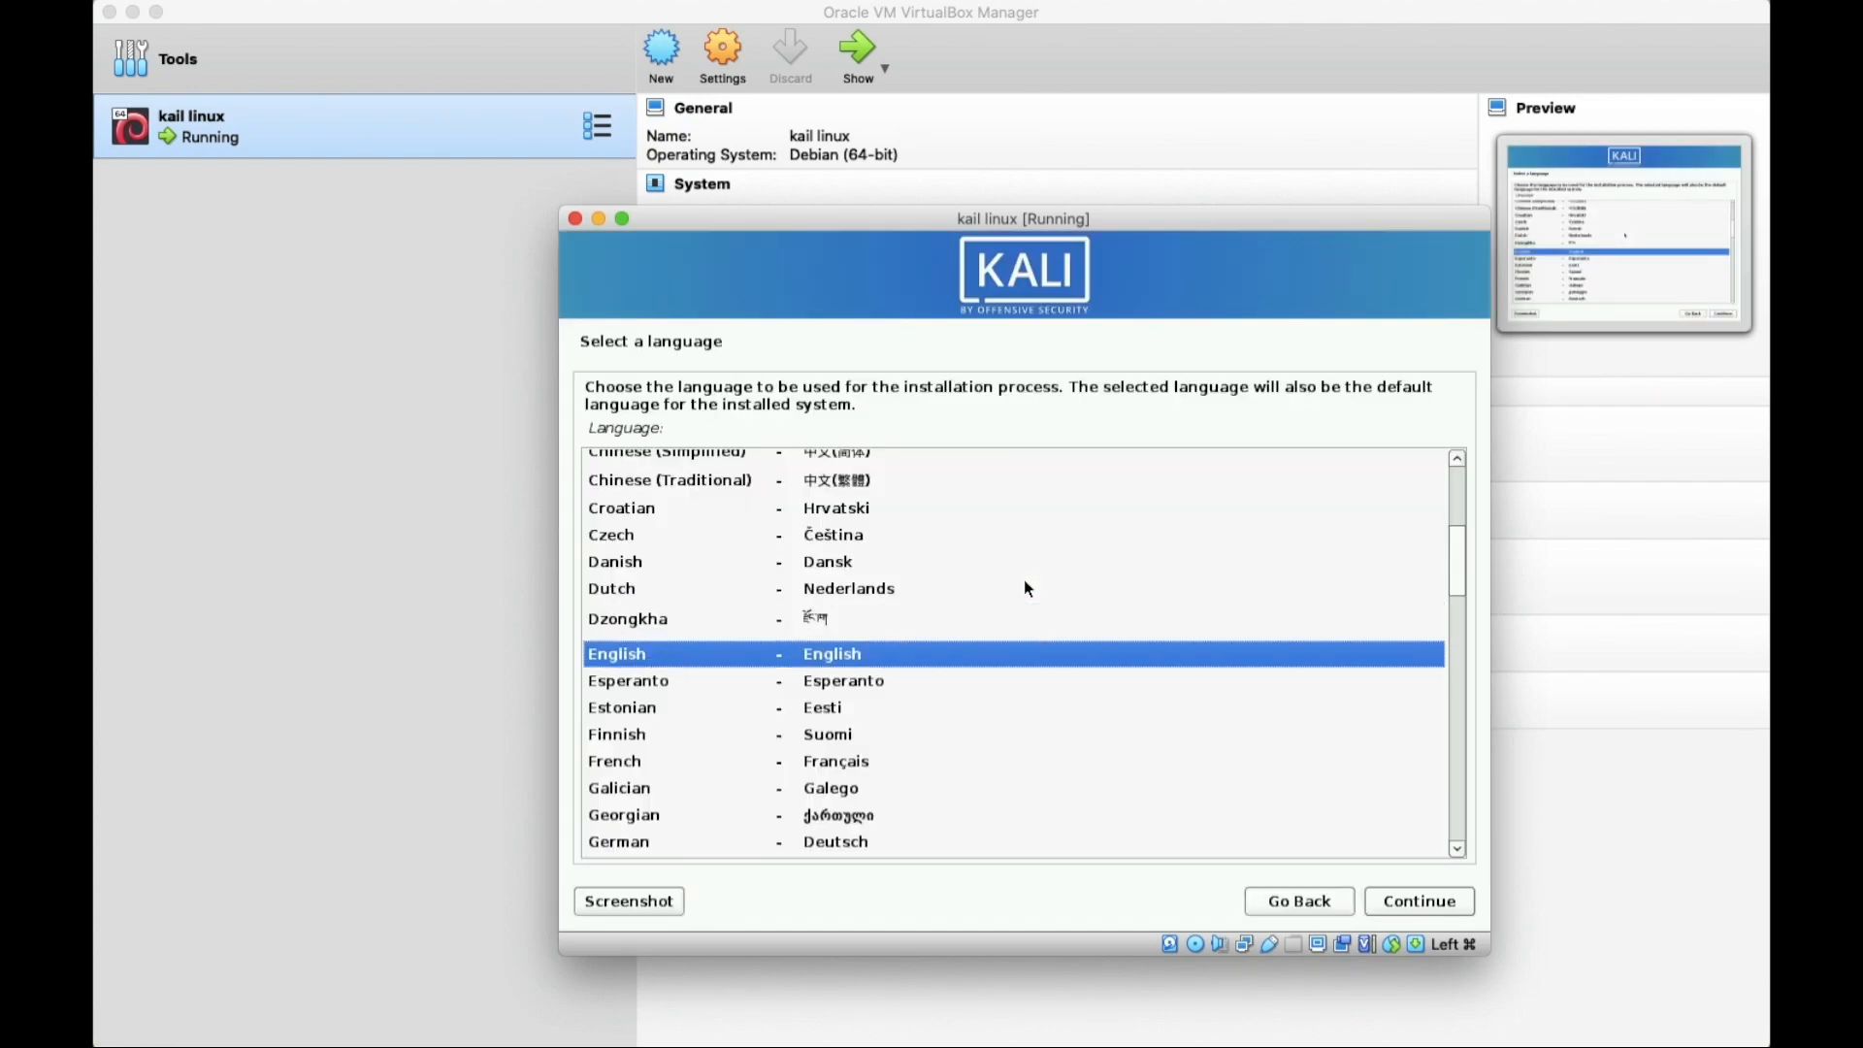
pyautogui.press('Up')
pyautogui.press('Down')
pyautogui.press('Return')
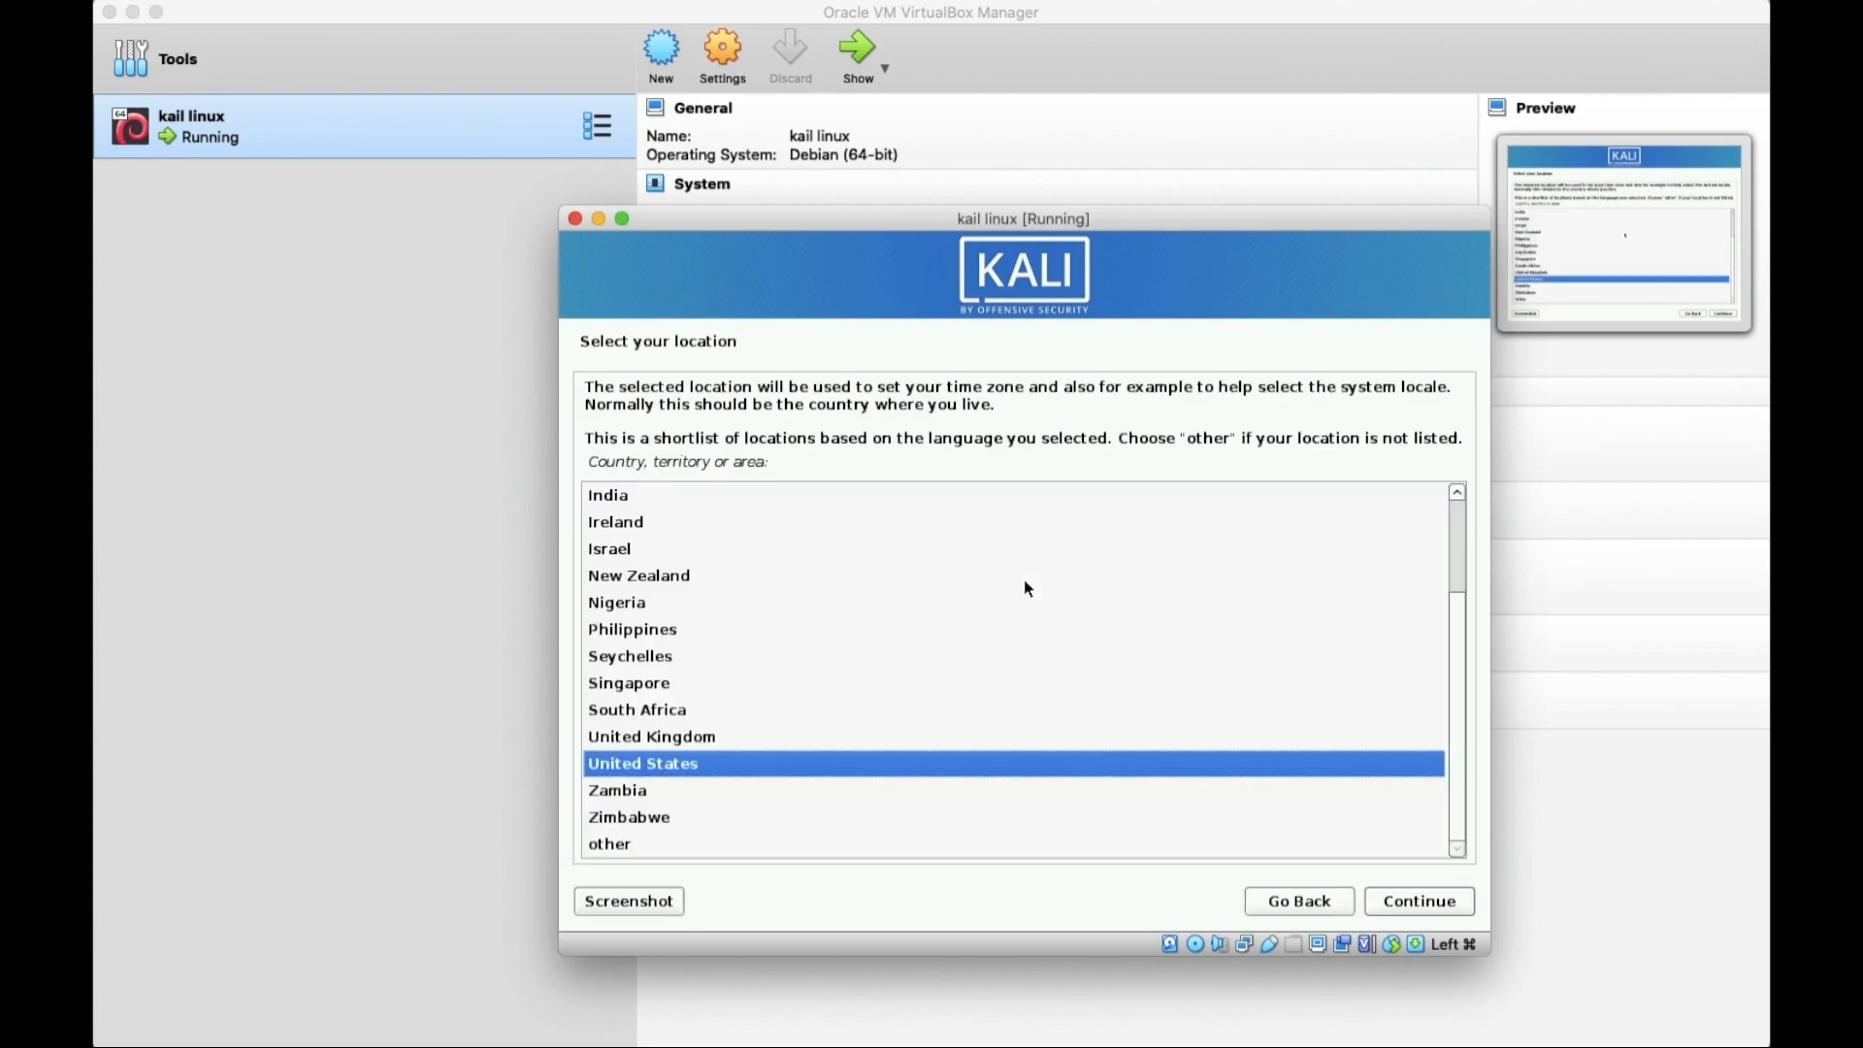
pyautogui.press('Up')
pyautogui.press('Up')
pyautogui.press('Up')
pyautogui.press('Up')
pyautogui.press('Up')
pyautogui.press('Up')
pyautogui.press('Up')
pyautogui.press('Up')
pyautogui.press('Up')
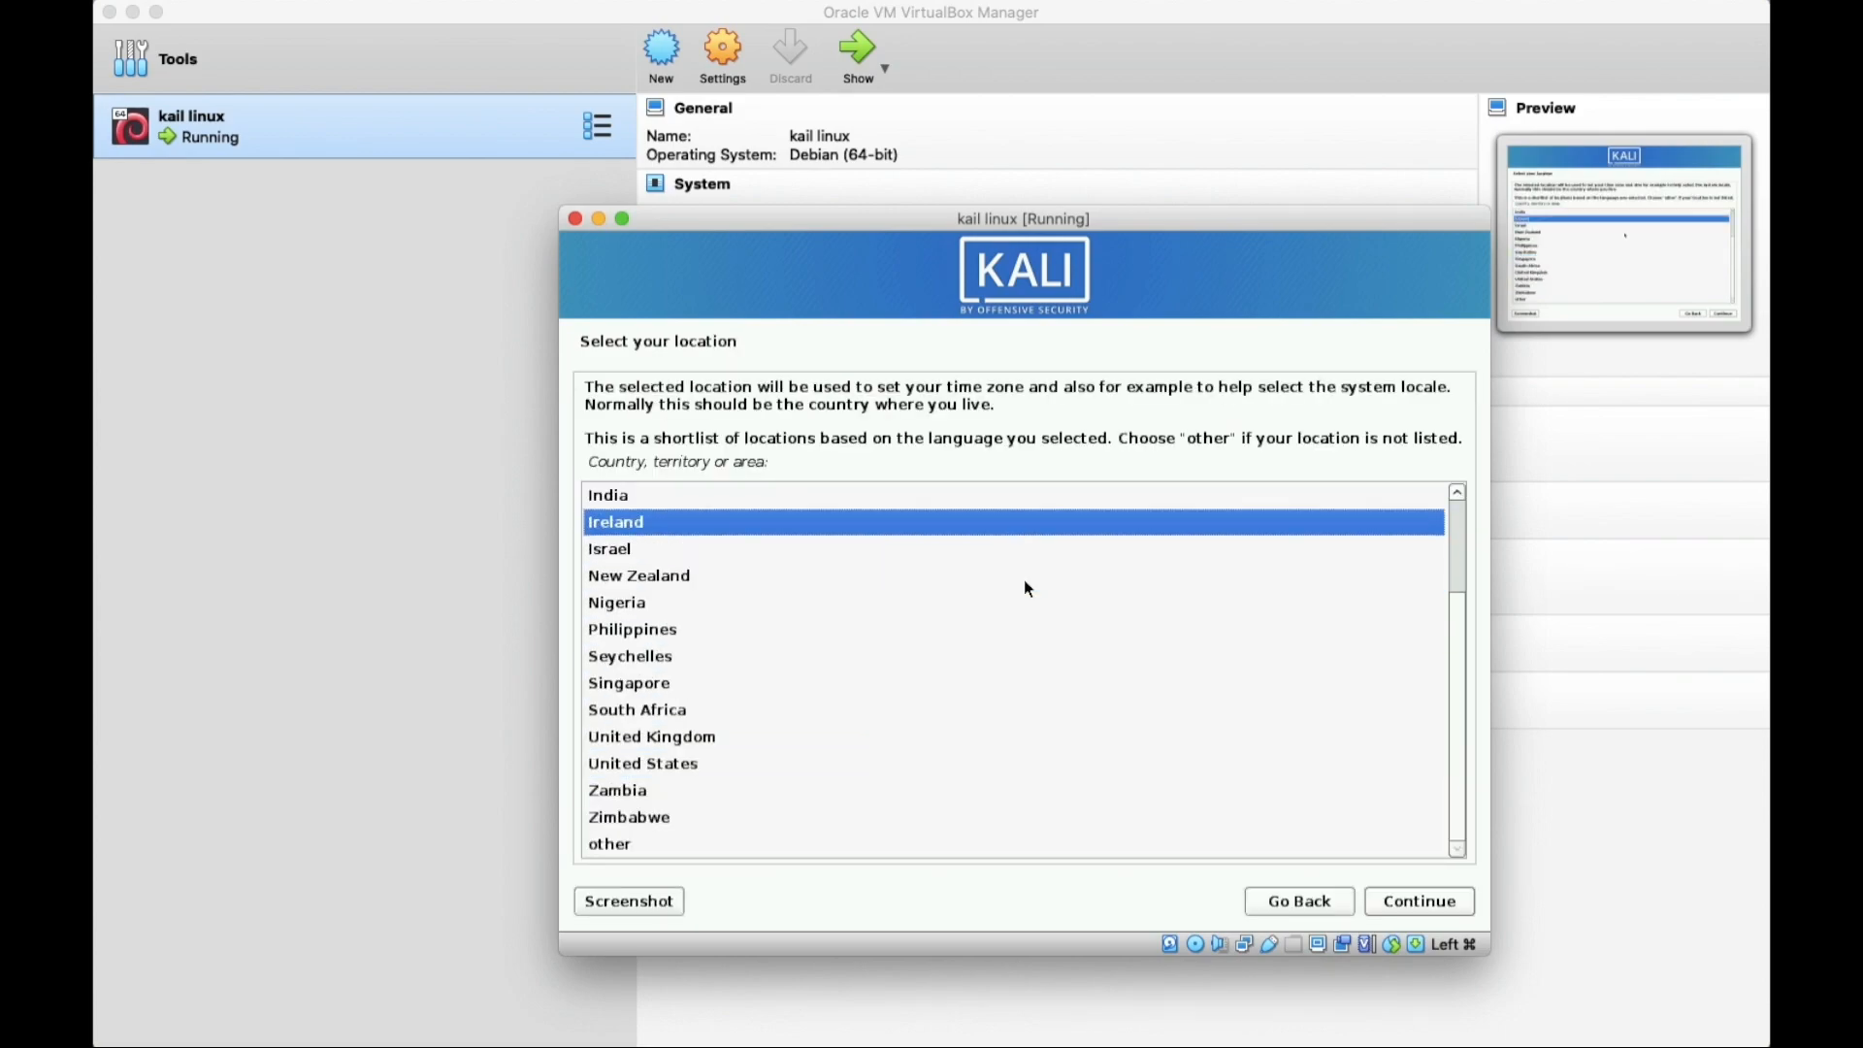
pyautogui.press('Up')
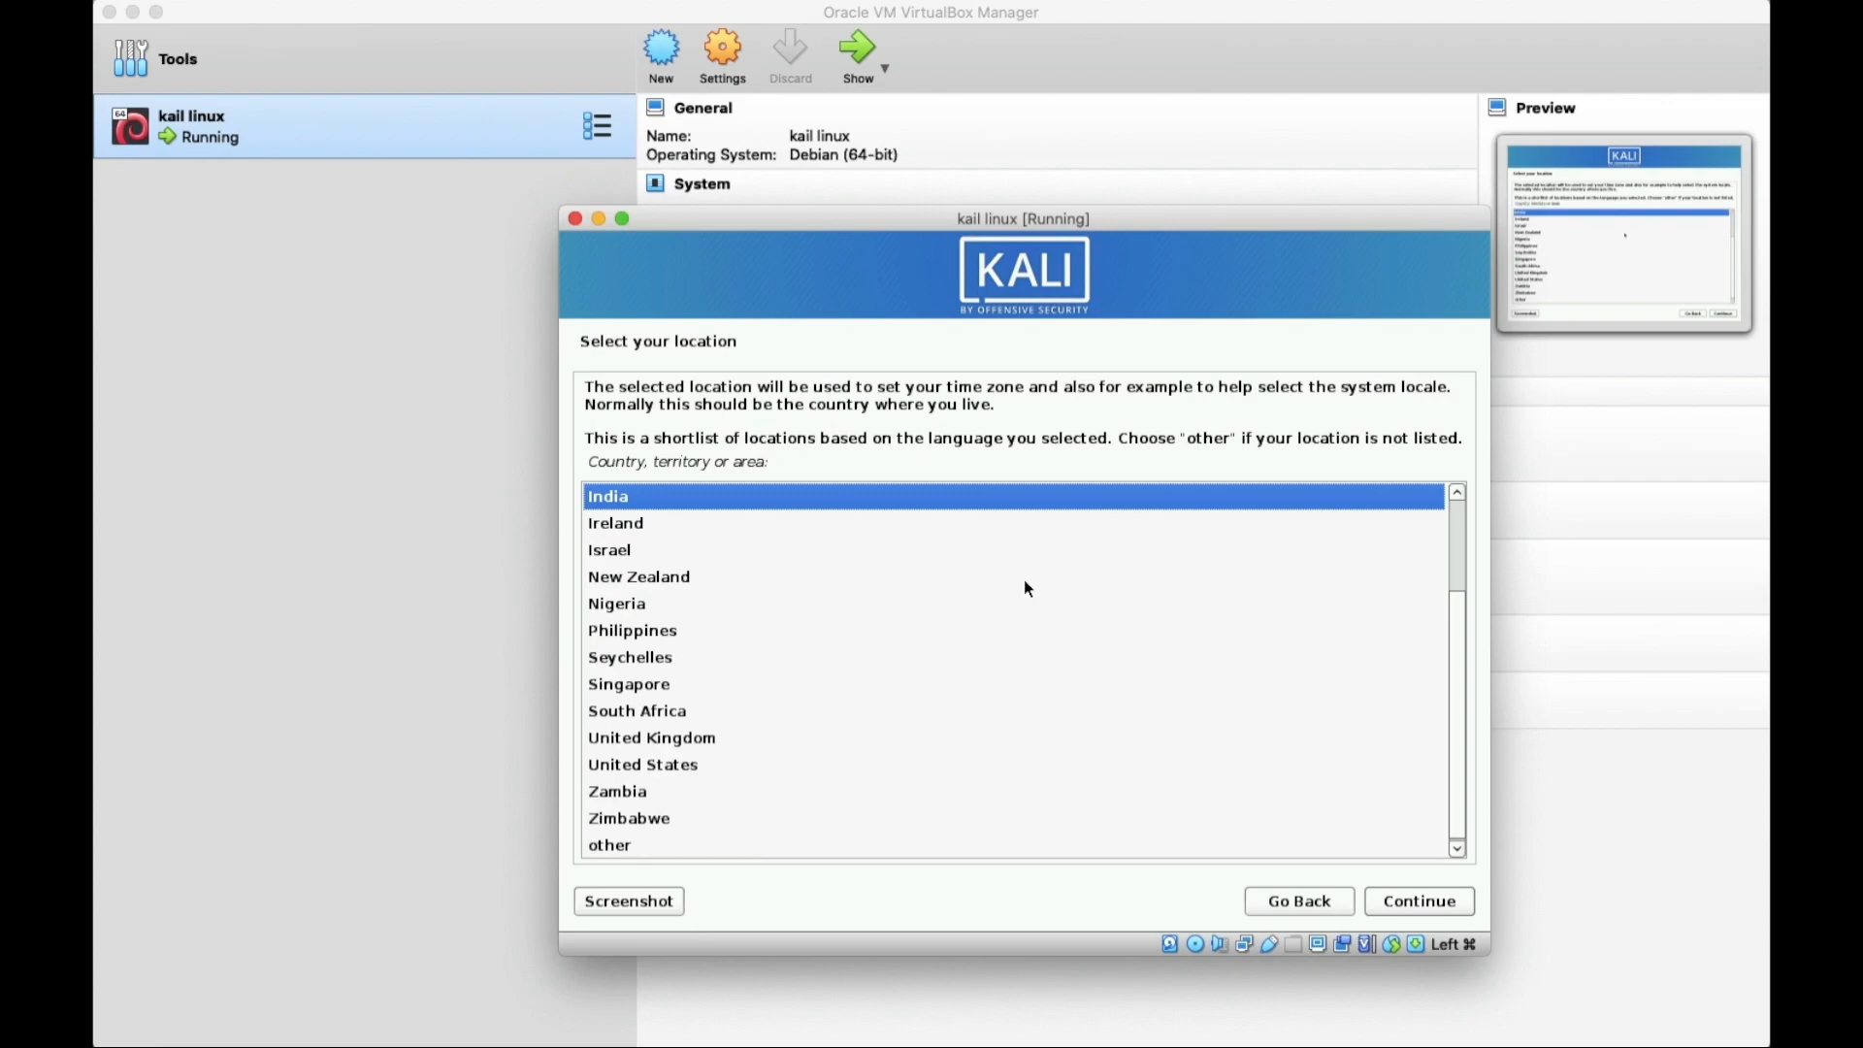
pyautogui.press('Return')
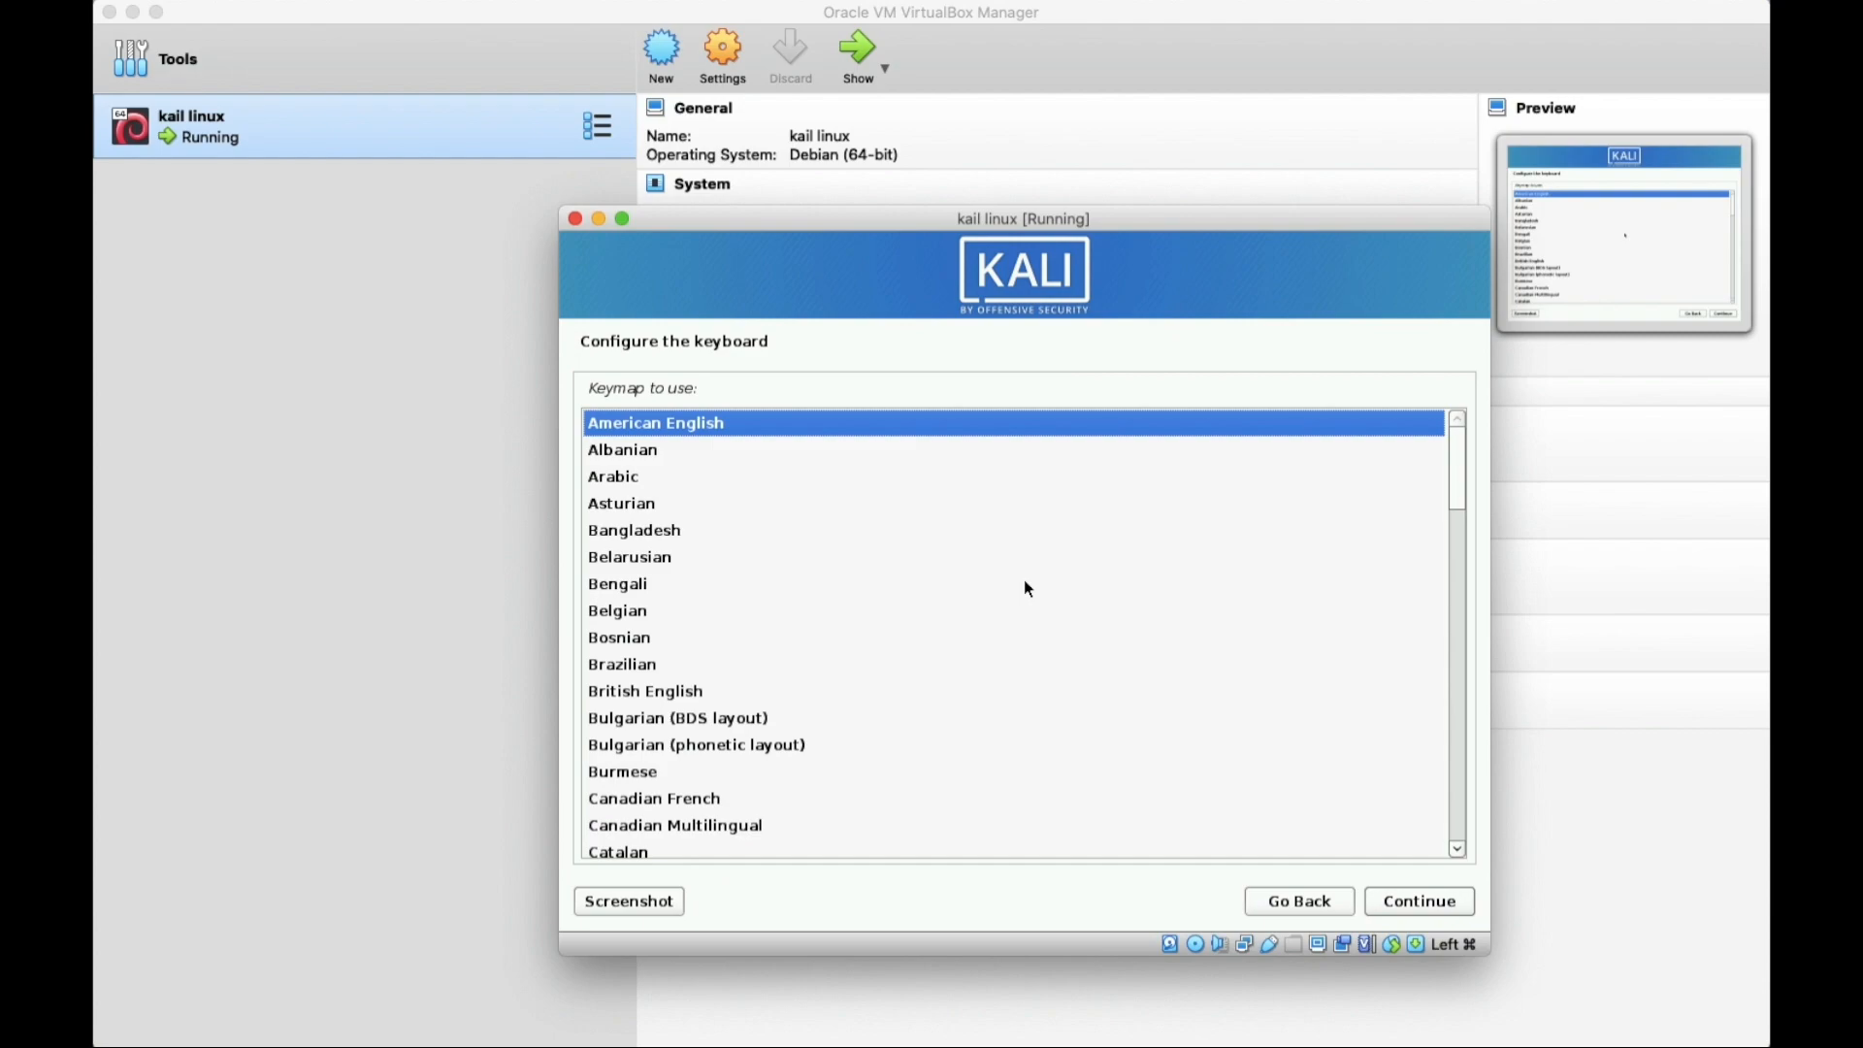
# Accept the American English keymap, keep hostname 'kali', and leave the domain name blank.
pyautogui.press('Return')
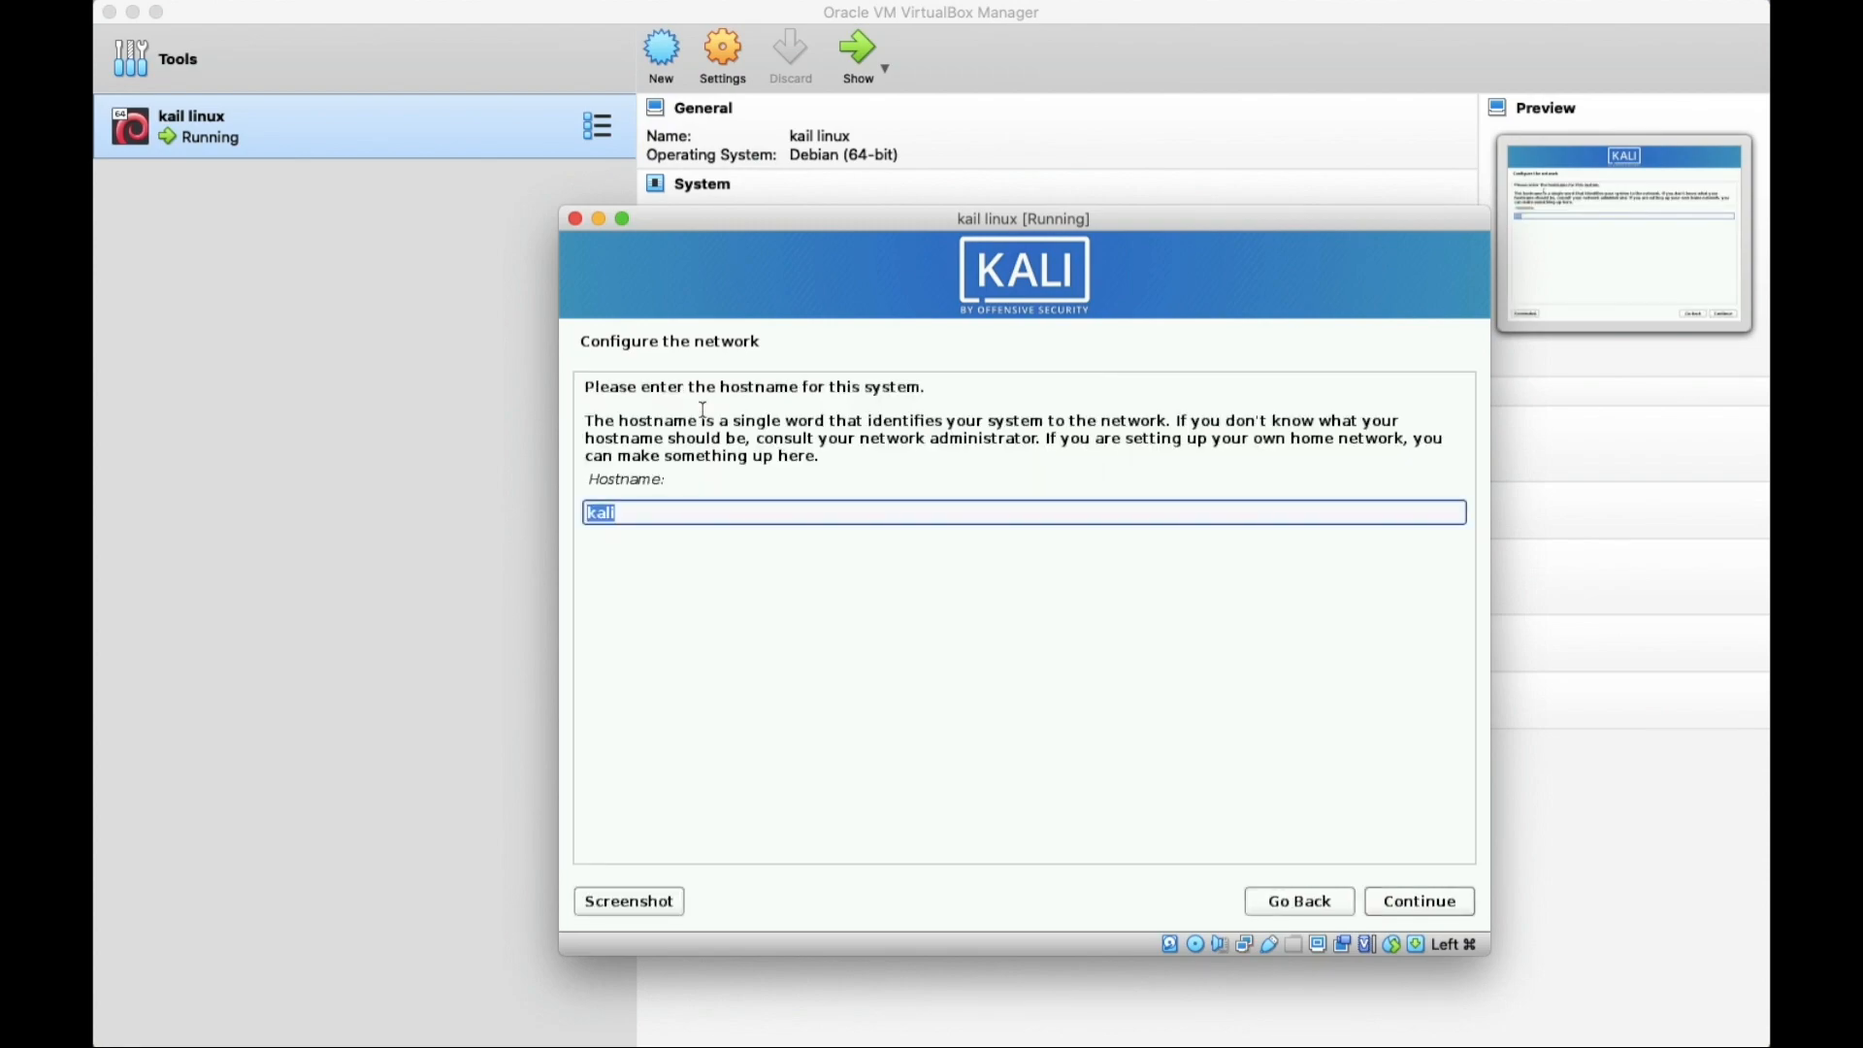
pyautogui.click(641, 514)
pyautogui.press('Return')
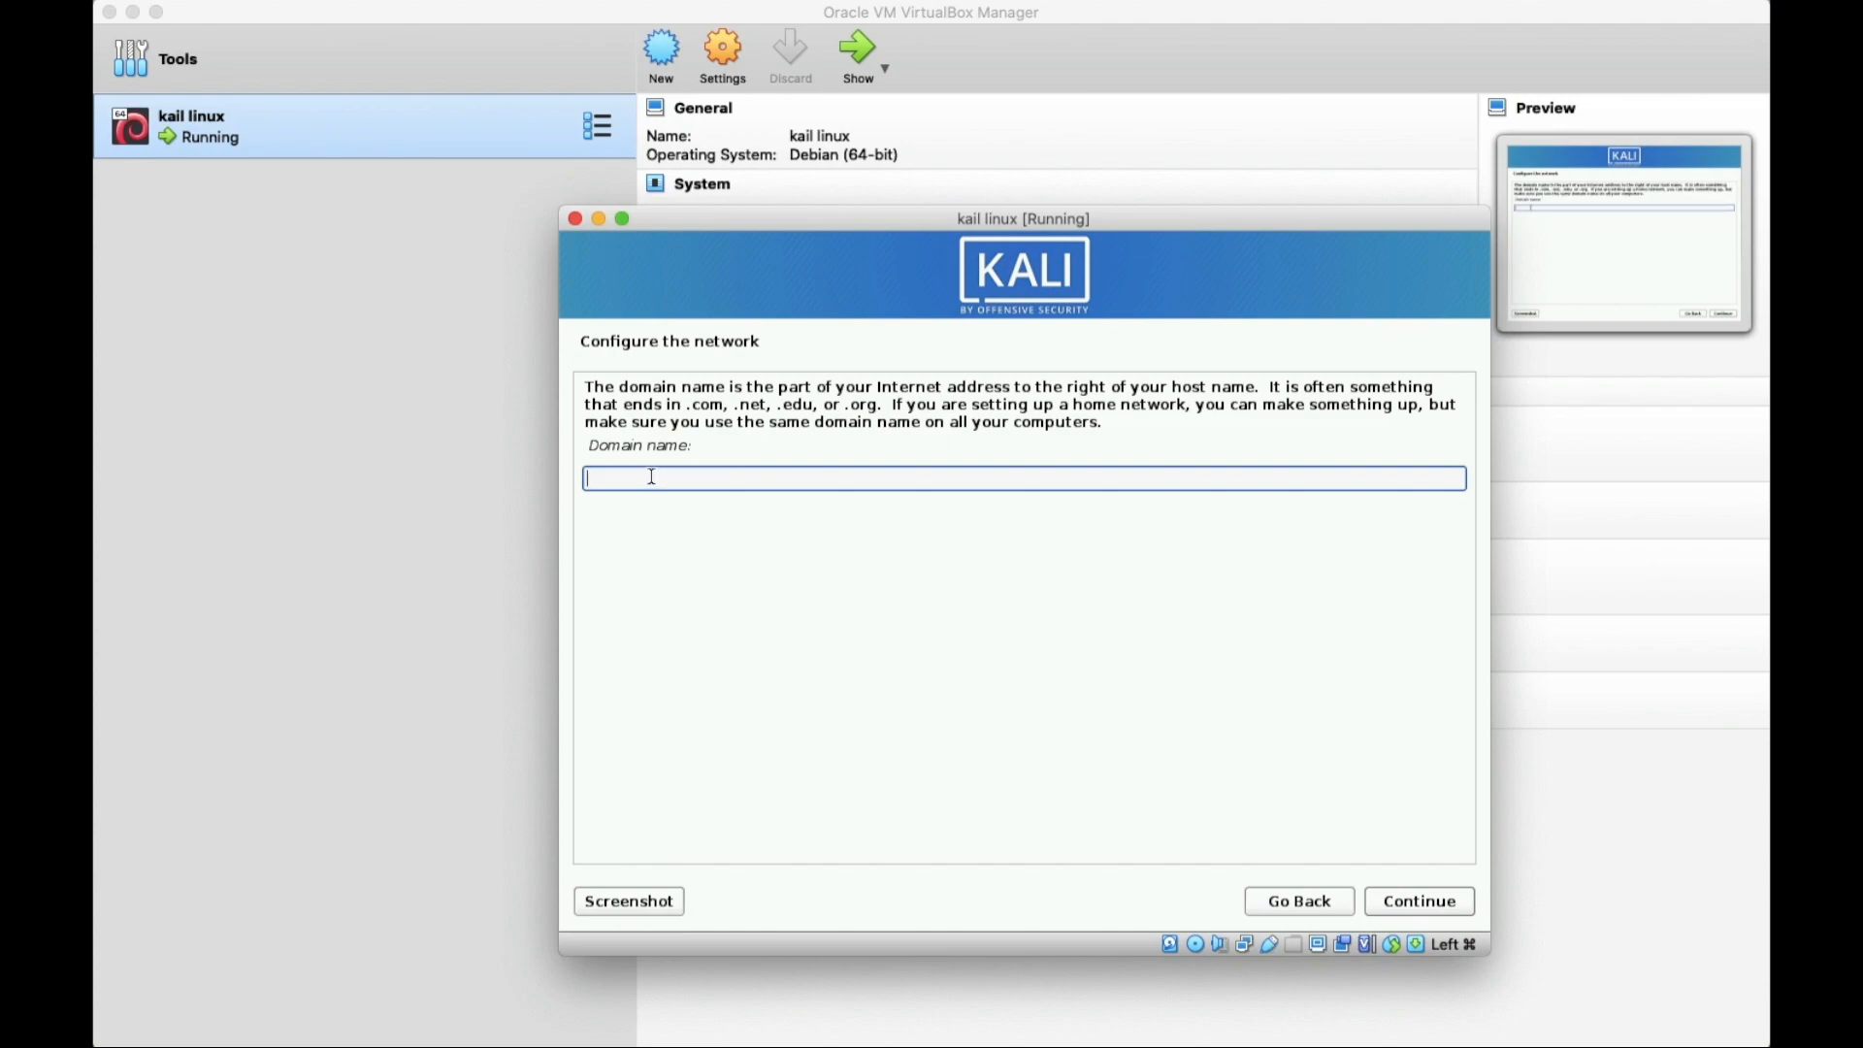
pyautogui.press('Return')
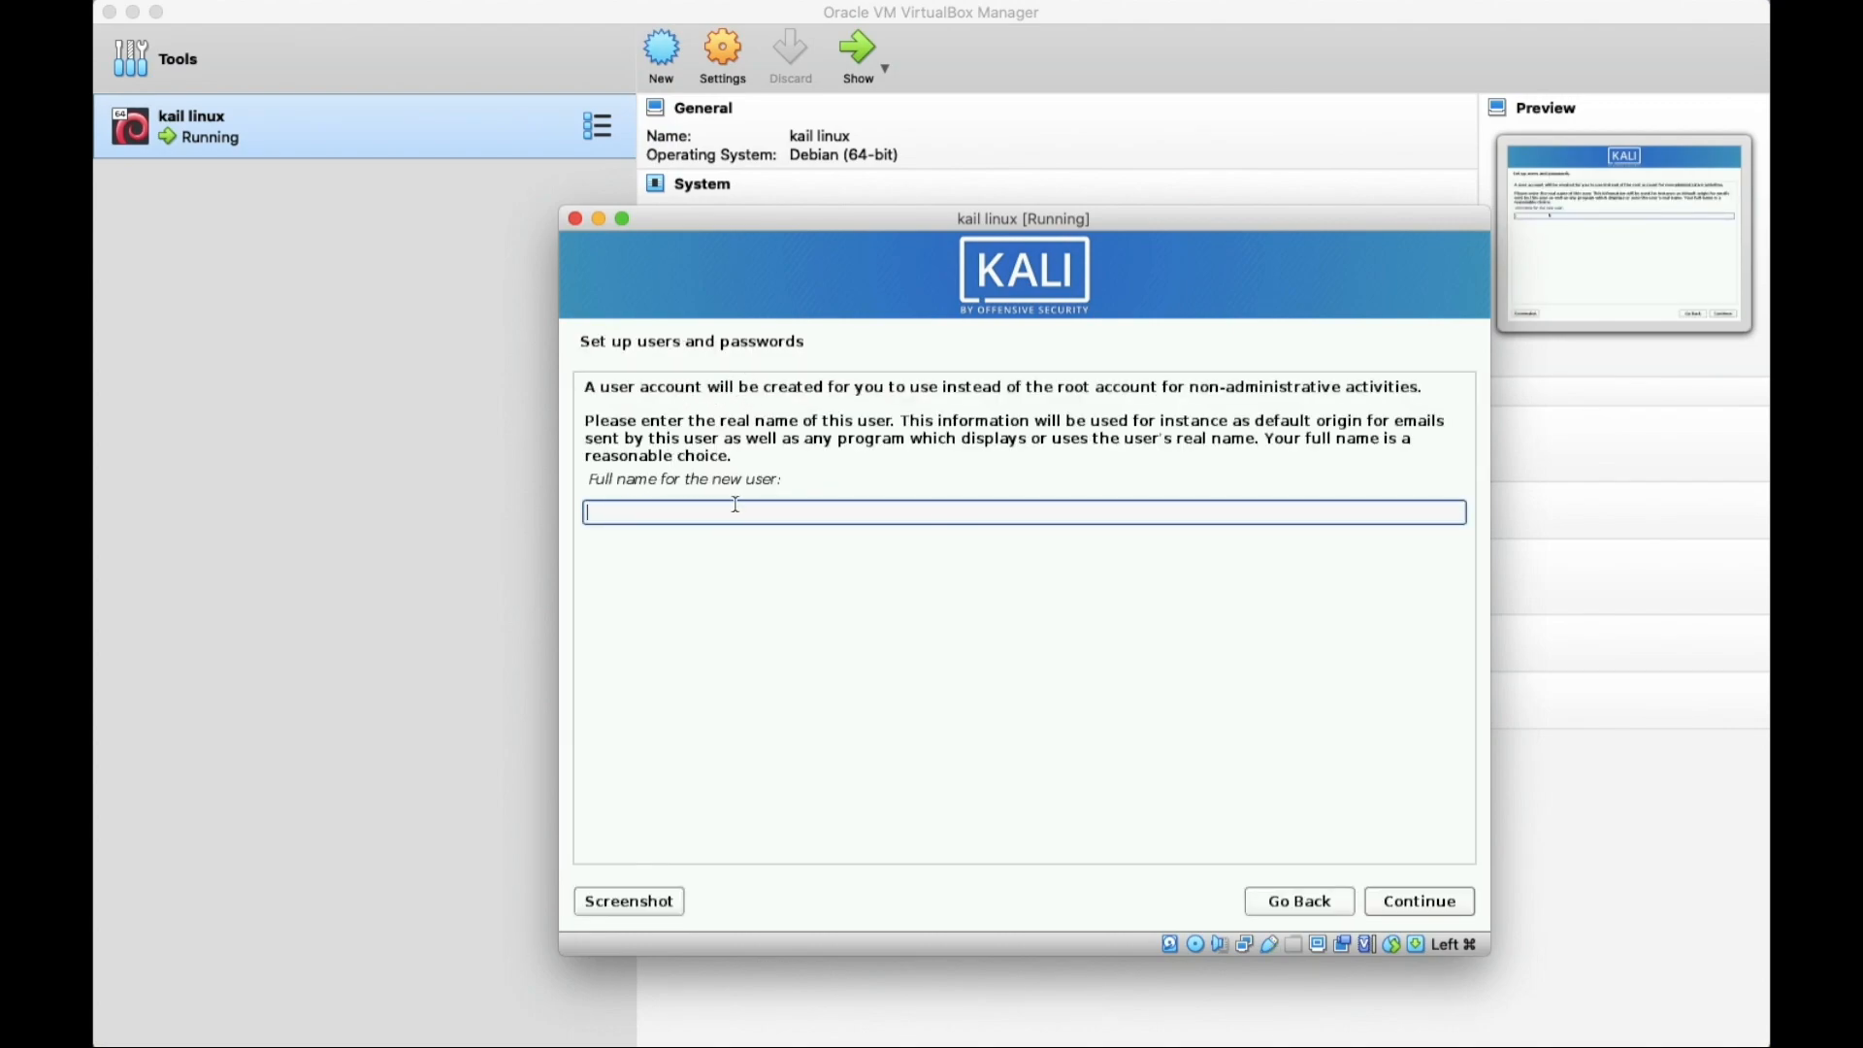
# Enter the new user's full name and accept the suggested username.
pyautogui.write('mighty')
pyautogui.press('Return')
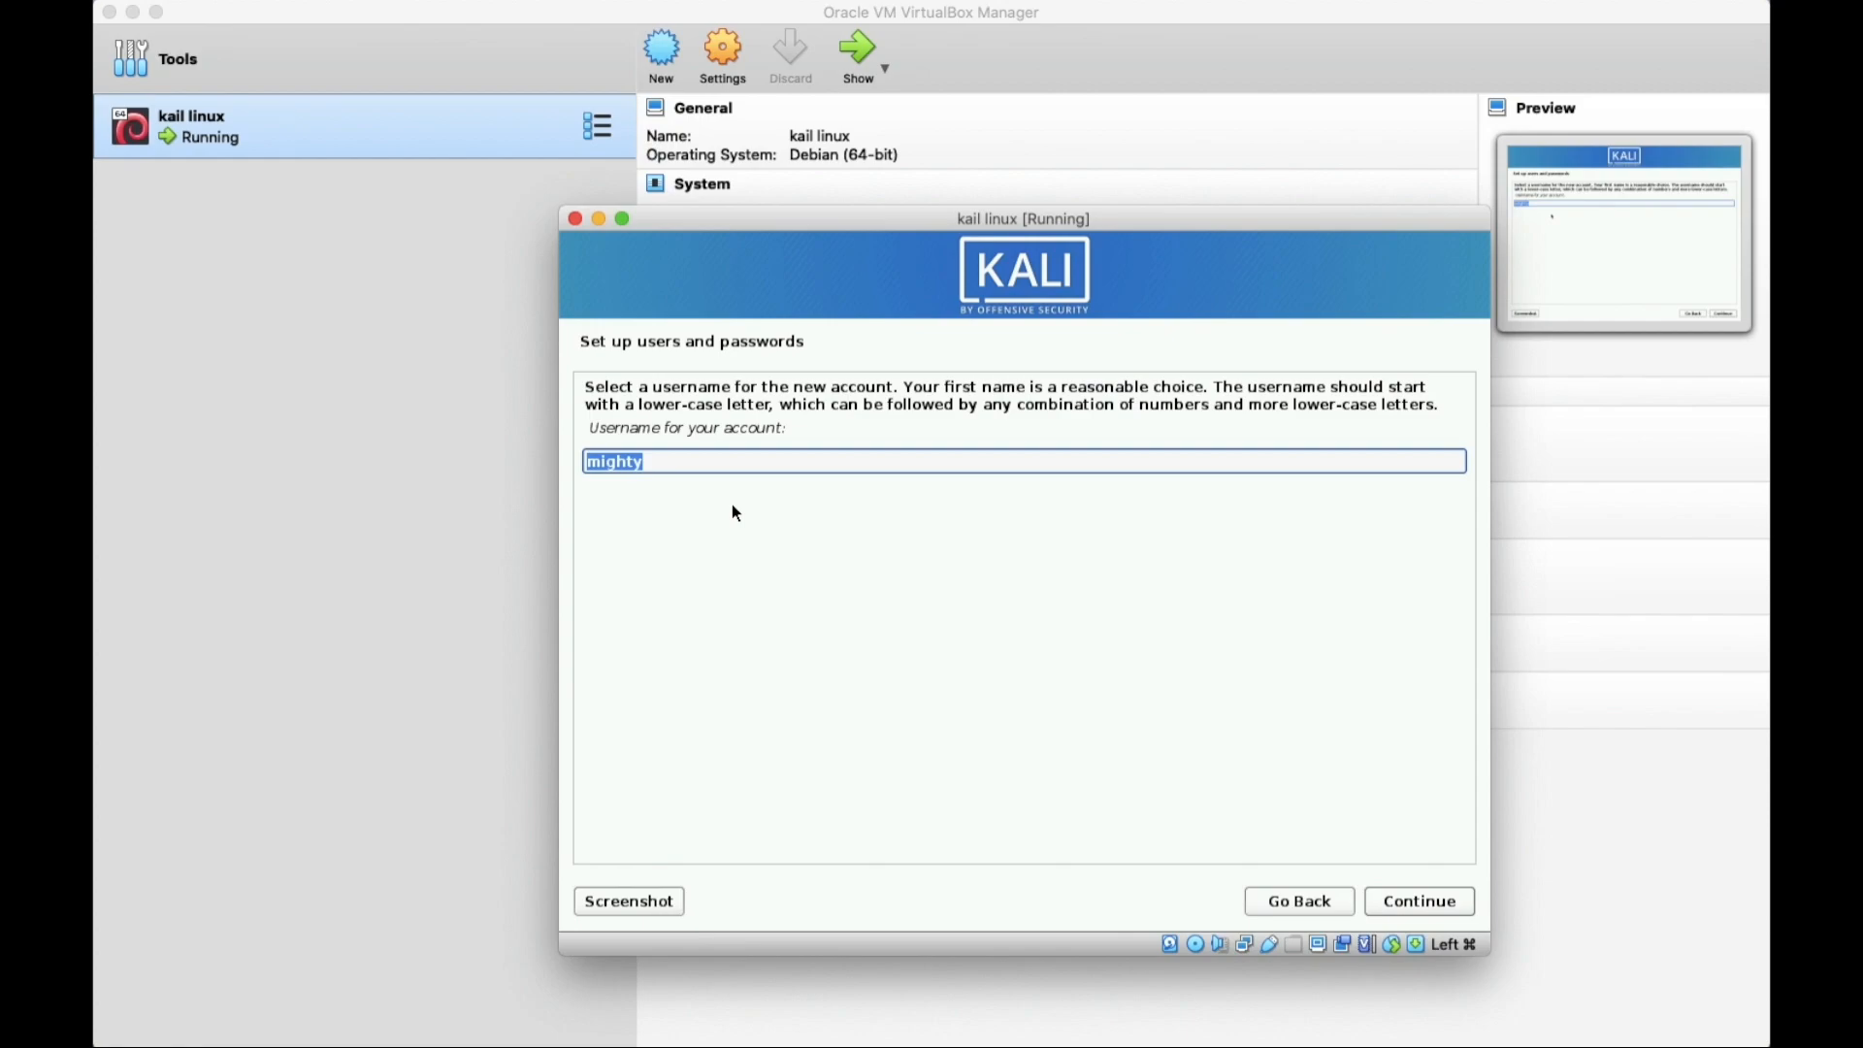
pyautogui.press('Return')
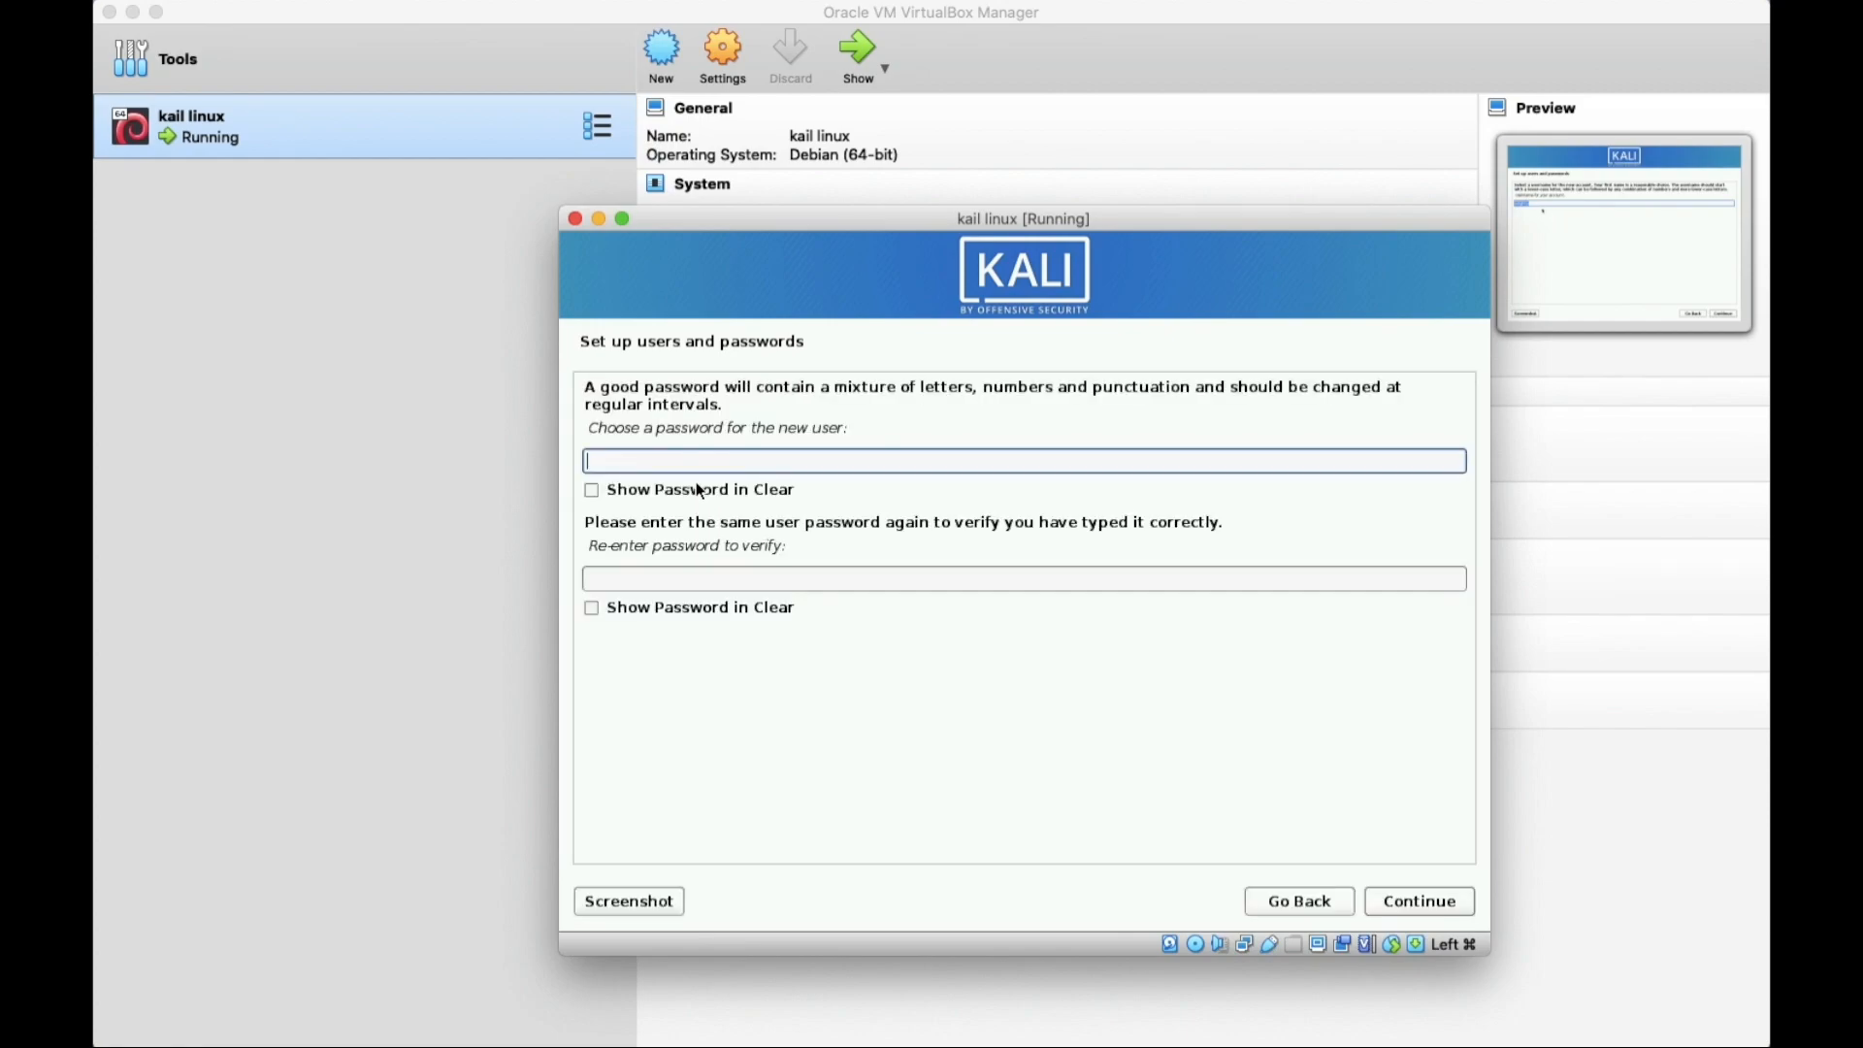
# Set the user's password, entering it twice, and continue.
pyautogui.write('too')
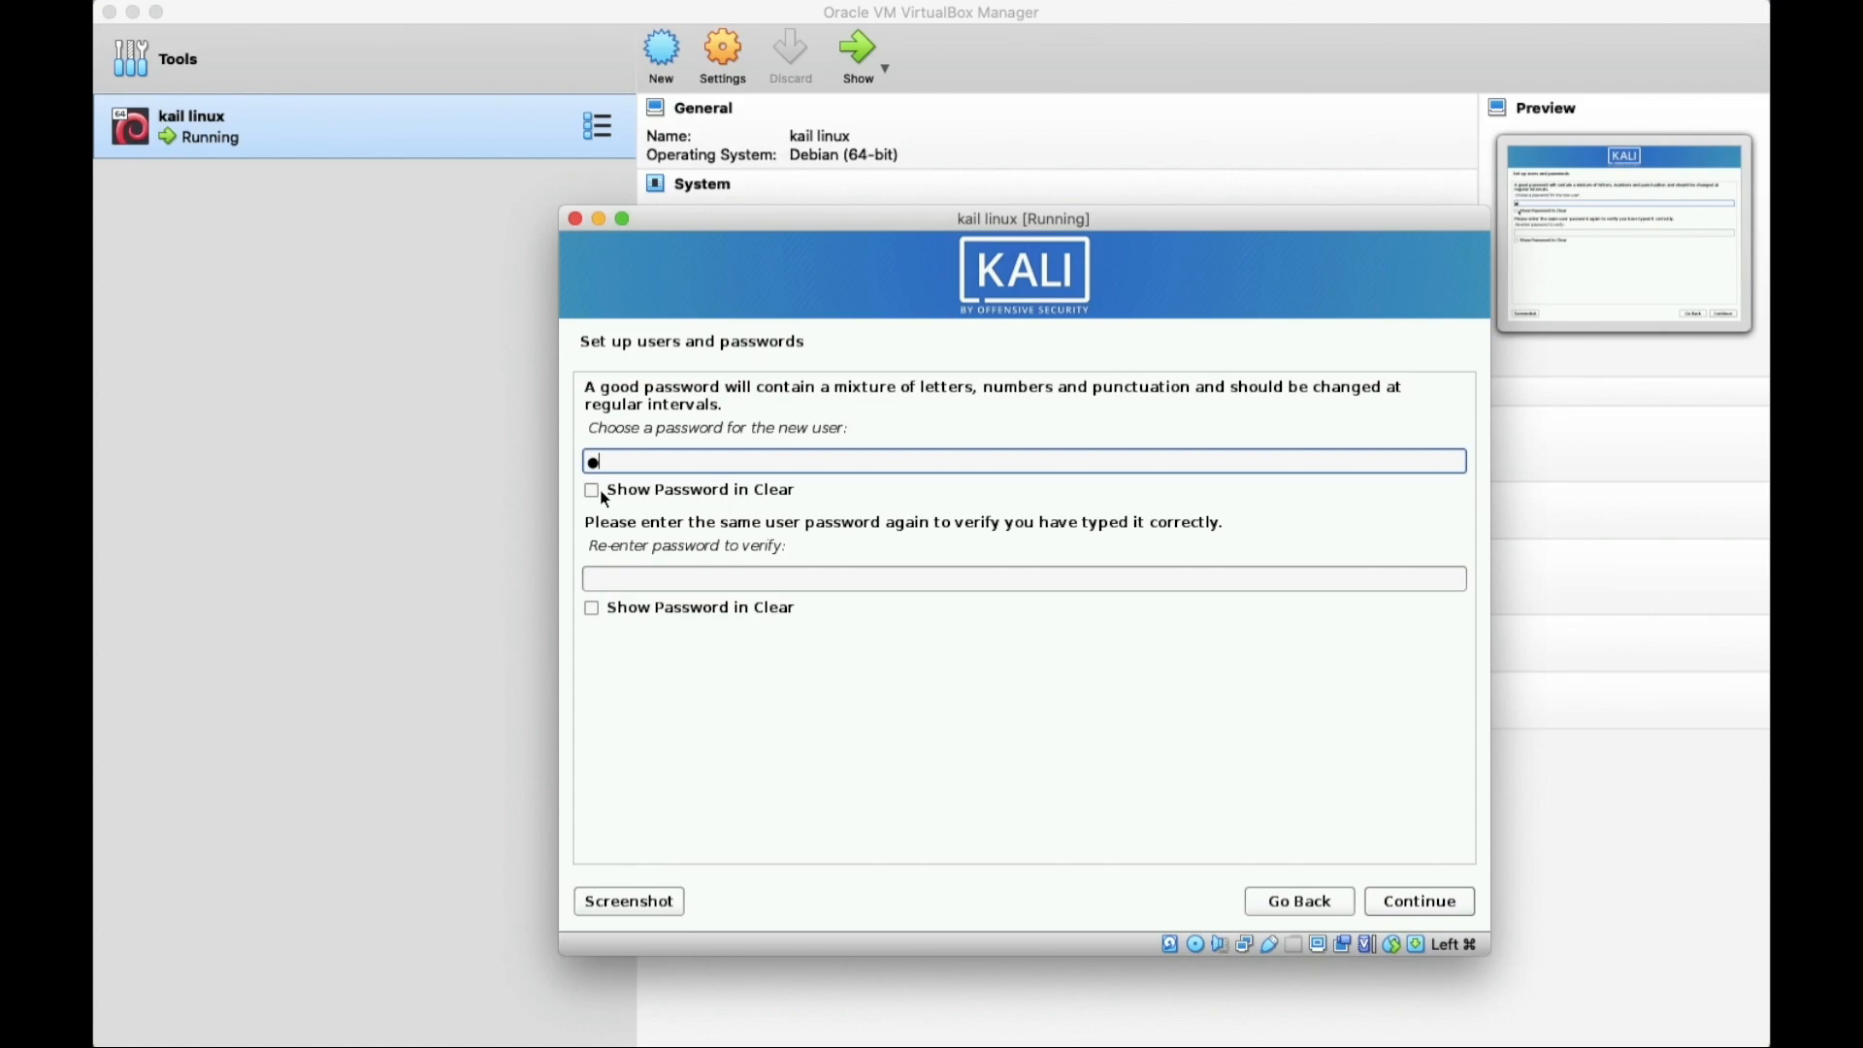
pyautogui.press('BackSpace')
pyautogui.press('BackSpace')
pyautogui.press('BackSpace')
pyautogui.write('12345')
pyautogui.press('Tab')
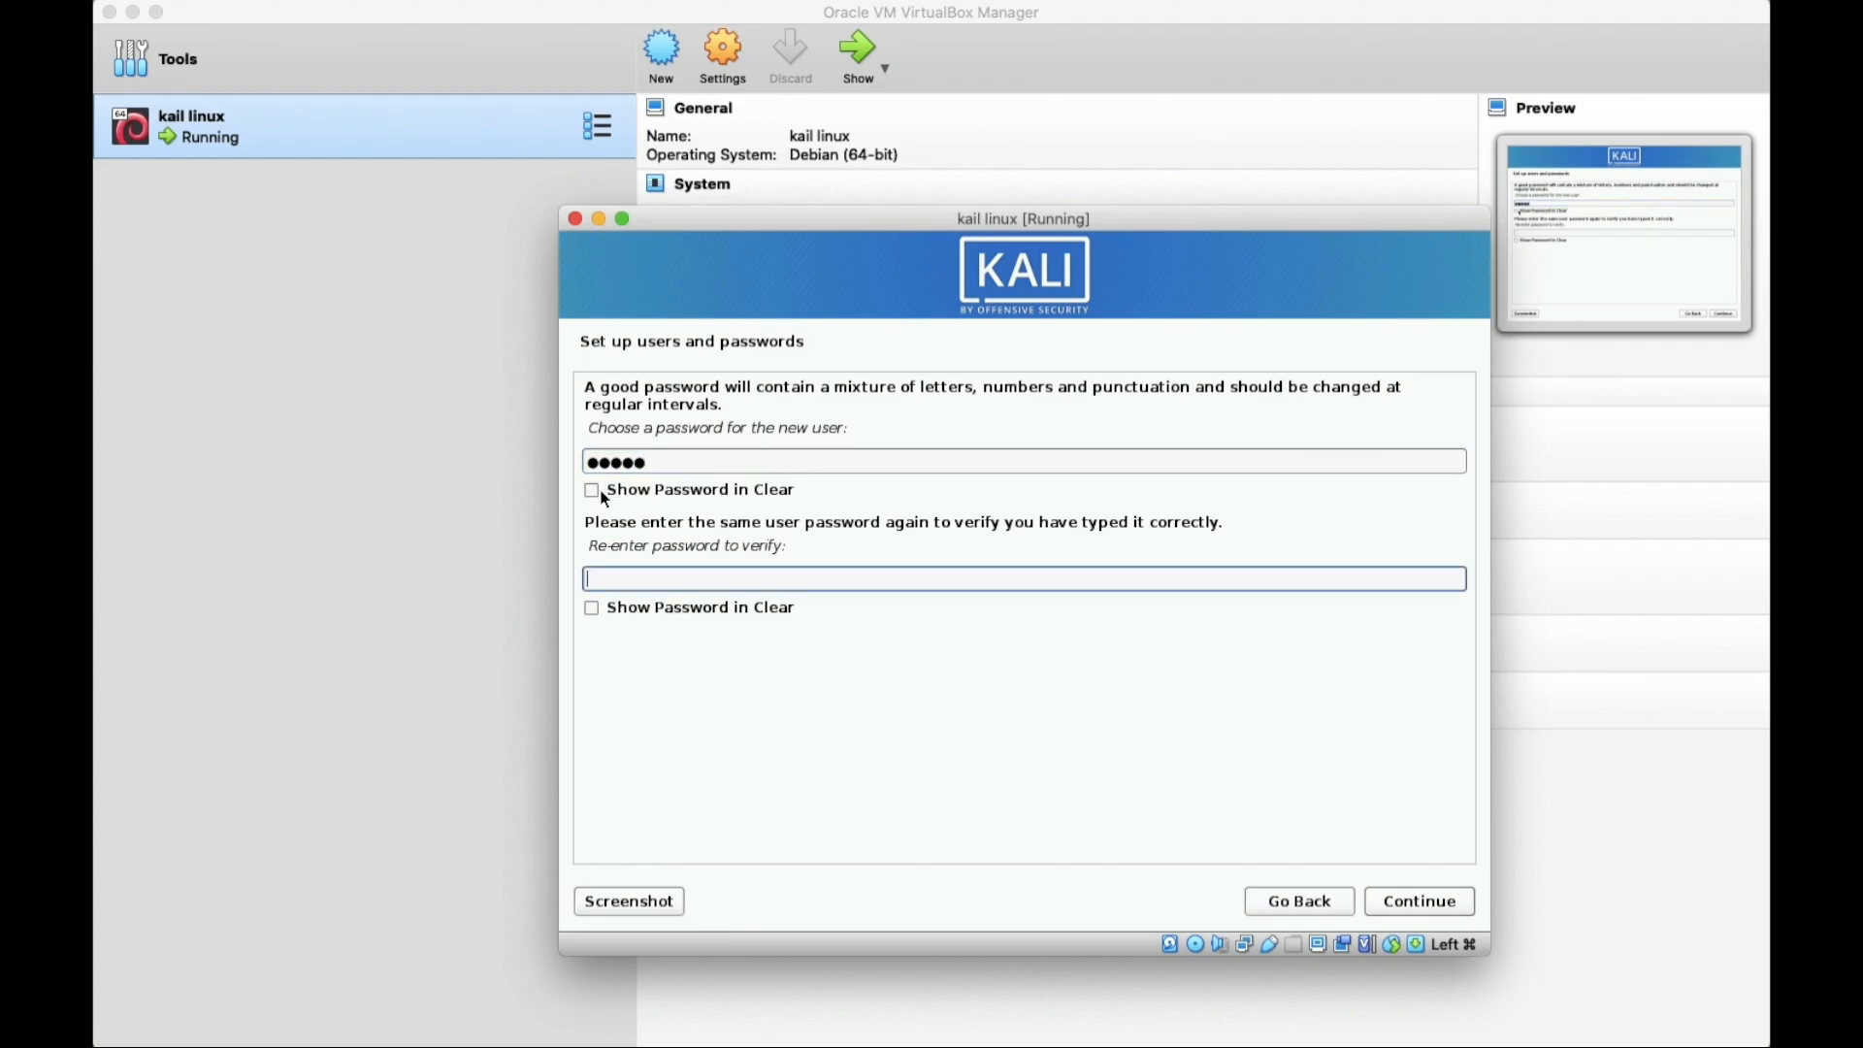
pyautogui.write('12345')
pyautogui.click(1420, 901)
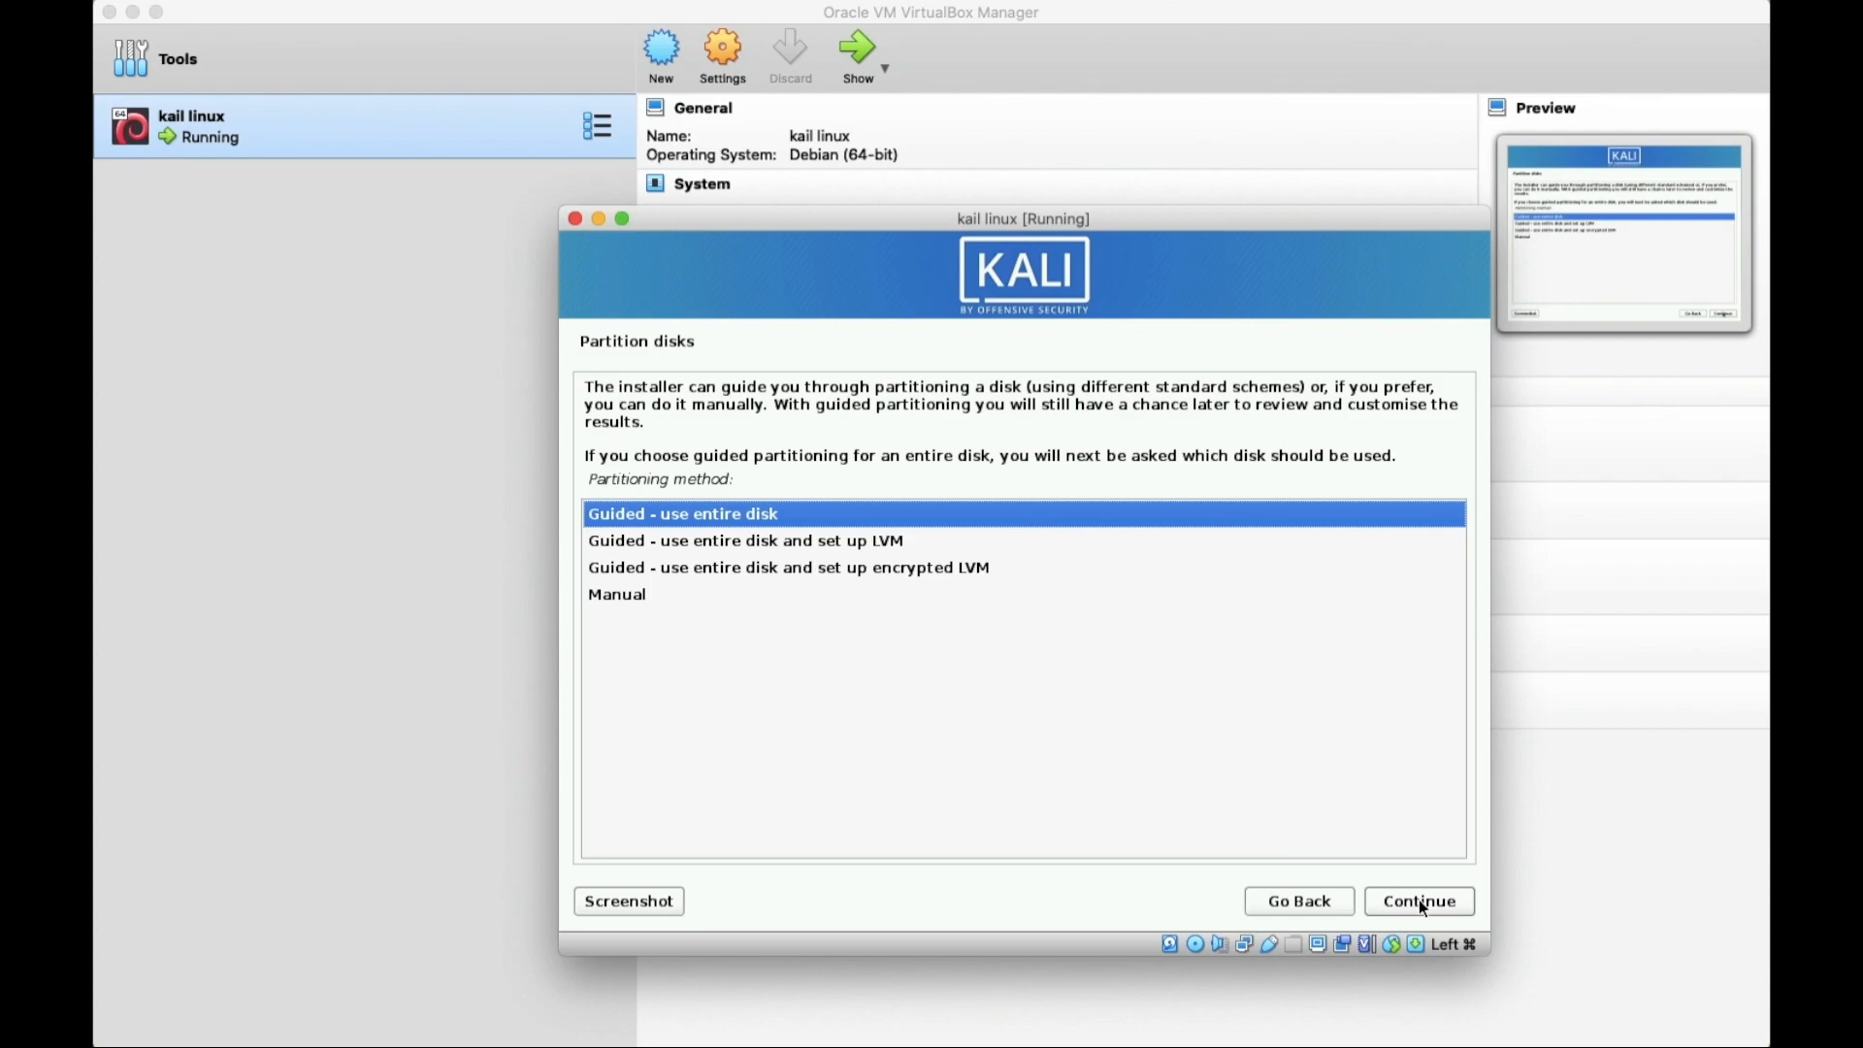
# Guided-partition the whole 21.6 GB disk with all files in one partition and write the changes.
pyautogui.click(1436, 906)
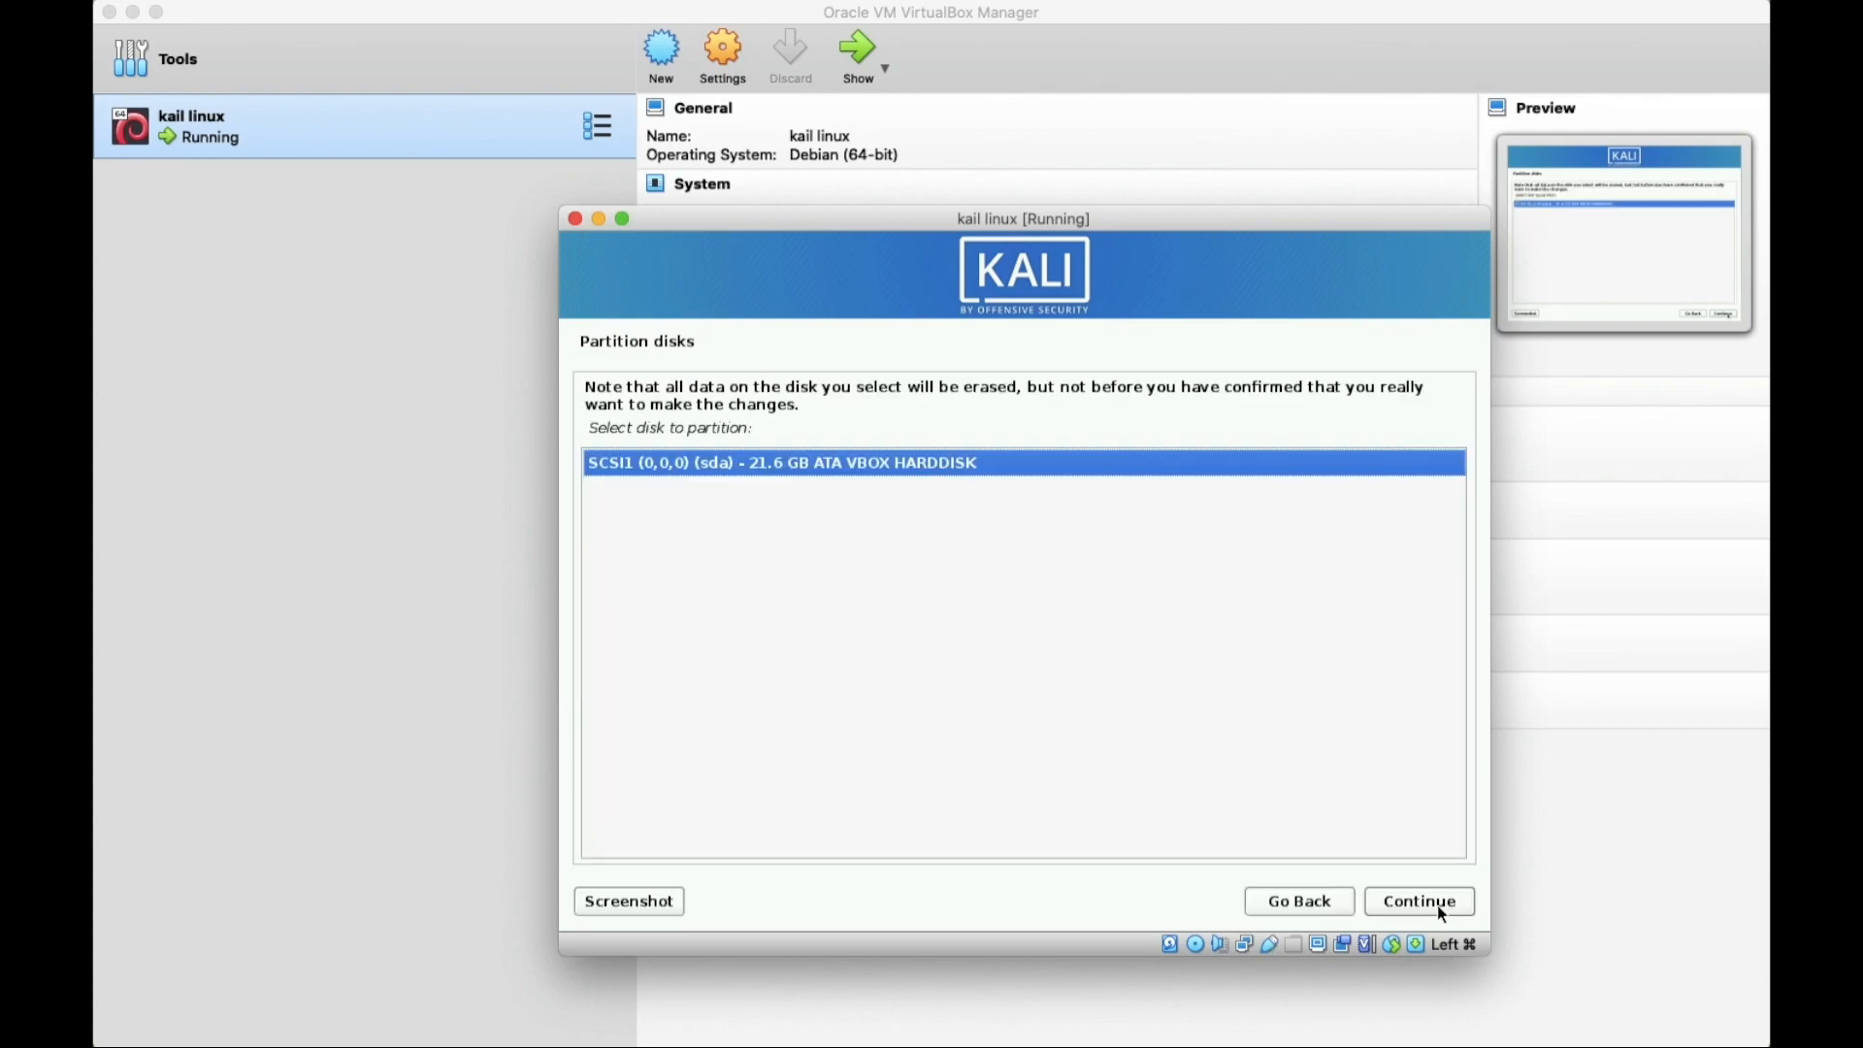
pyautogui.click(1436, 905)
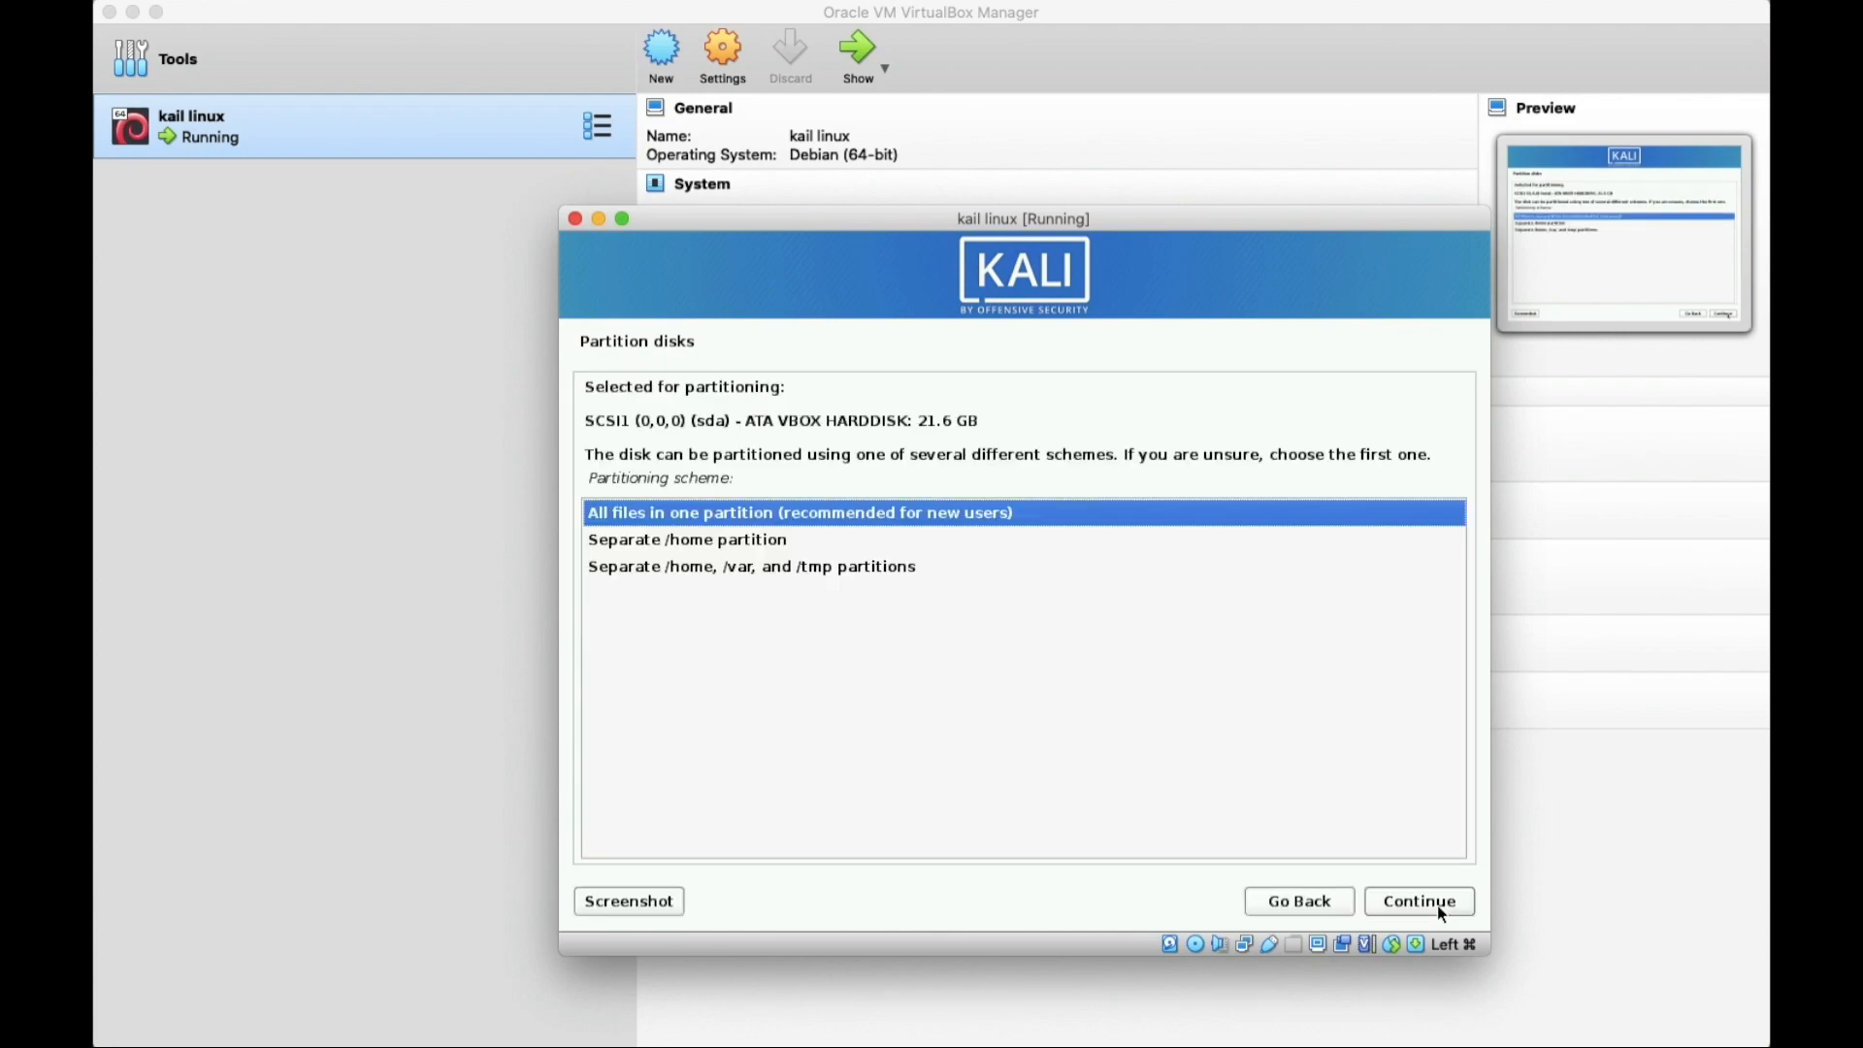
pyautogui.click(1436, 906)
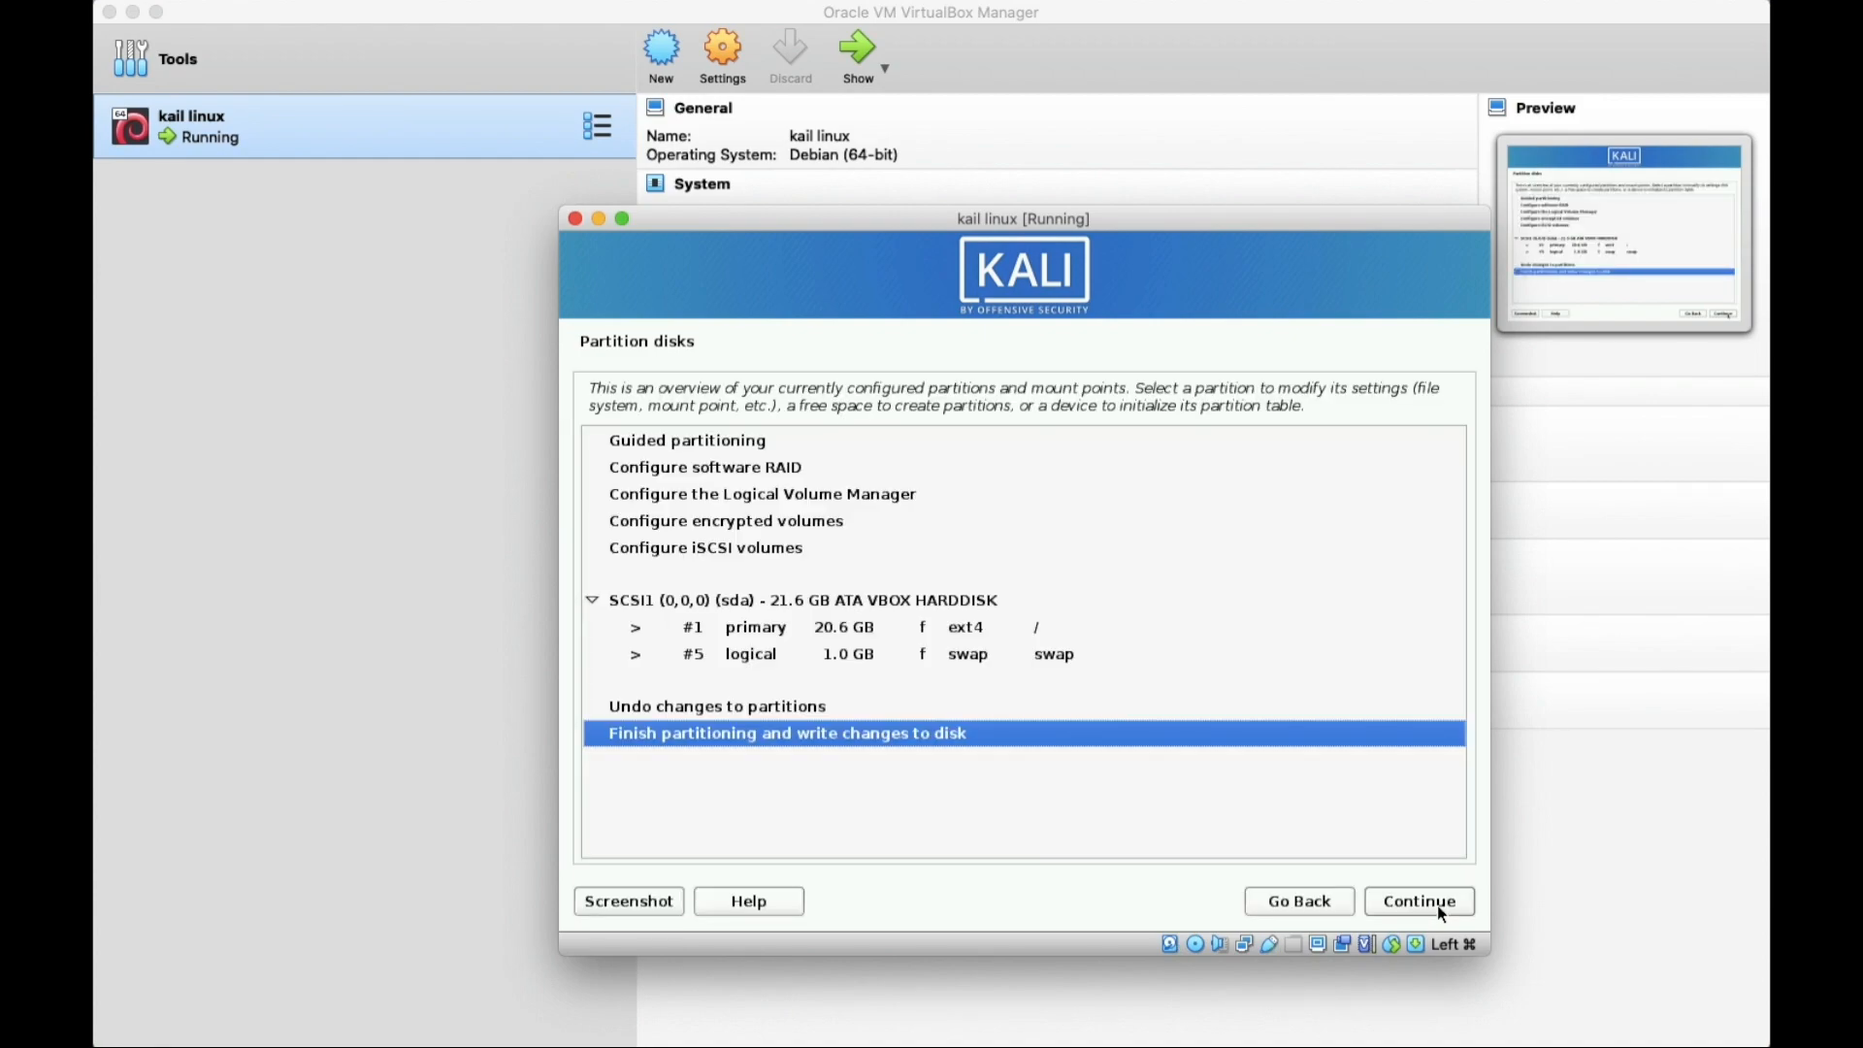
pyautogui.click(1436, 905)
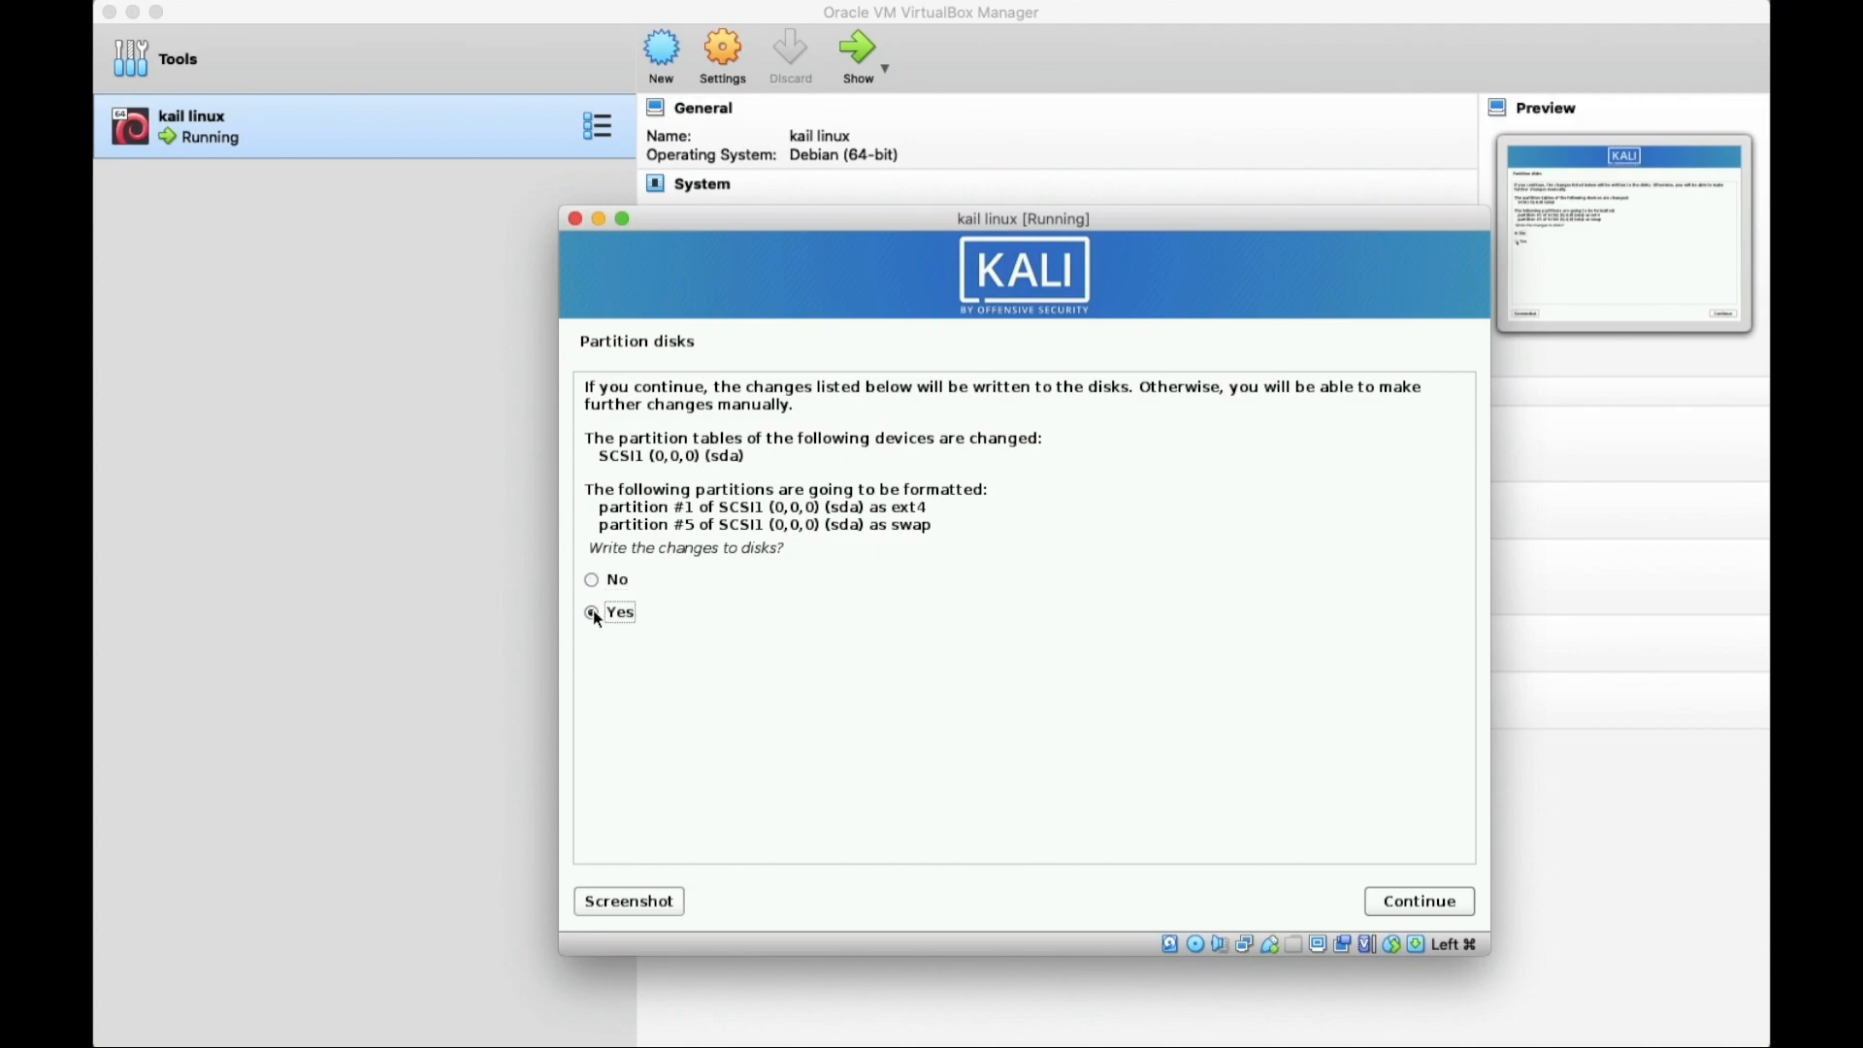
pyautogui.click(1437, 913)
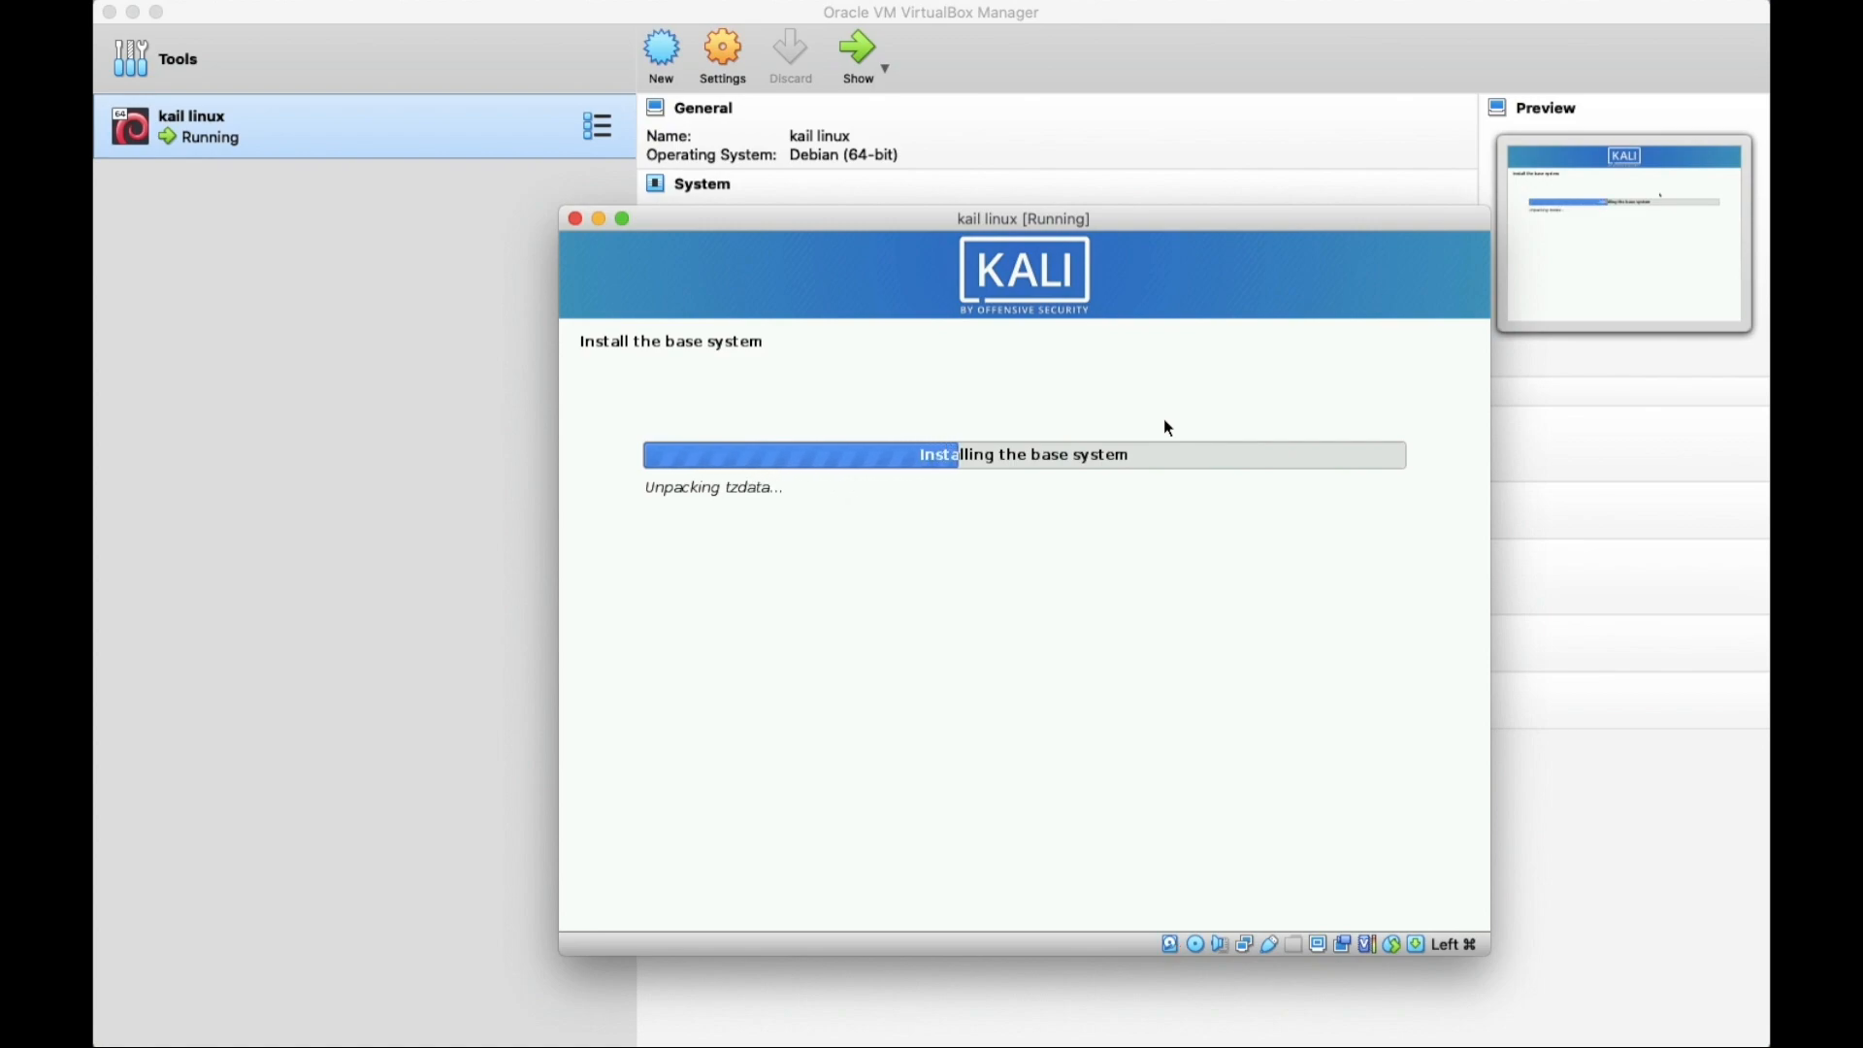
# Bring the VM window back and keep the default Xfce software selection.
pyautogui.click(1319, 13)
pyautogui.click(1591, 466)
pyautogui.click(1435, 992)
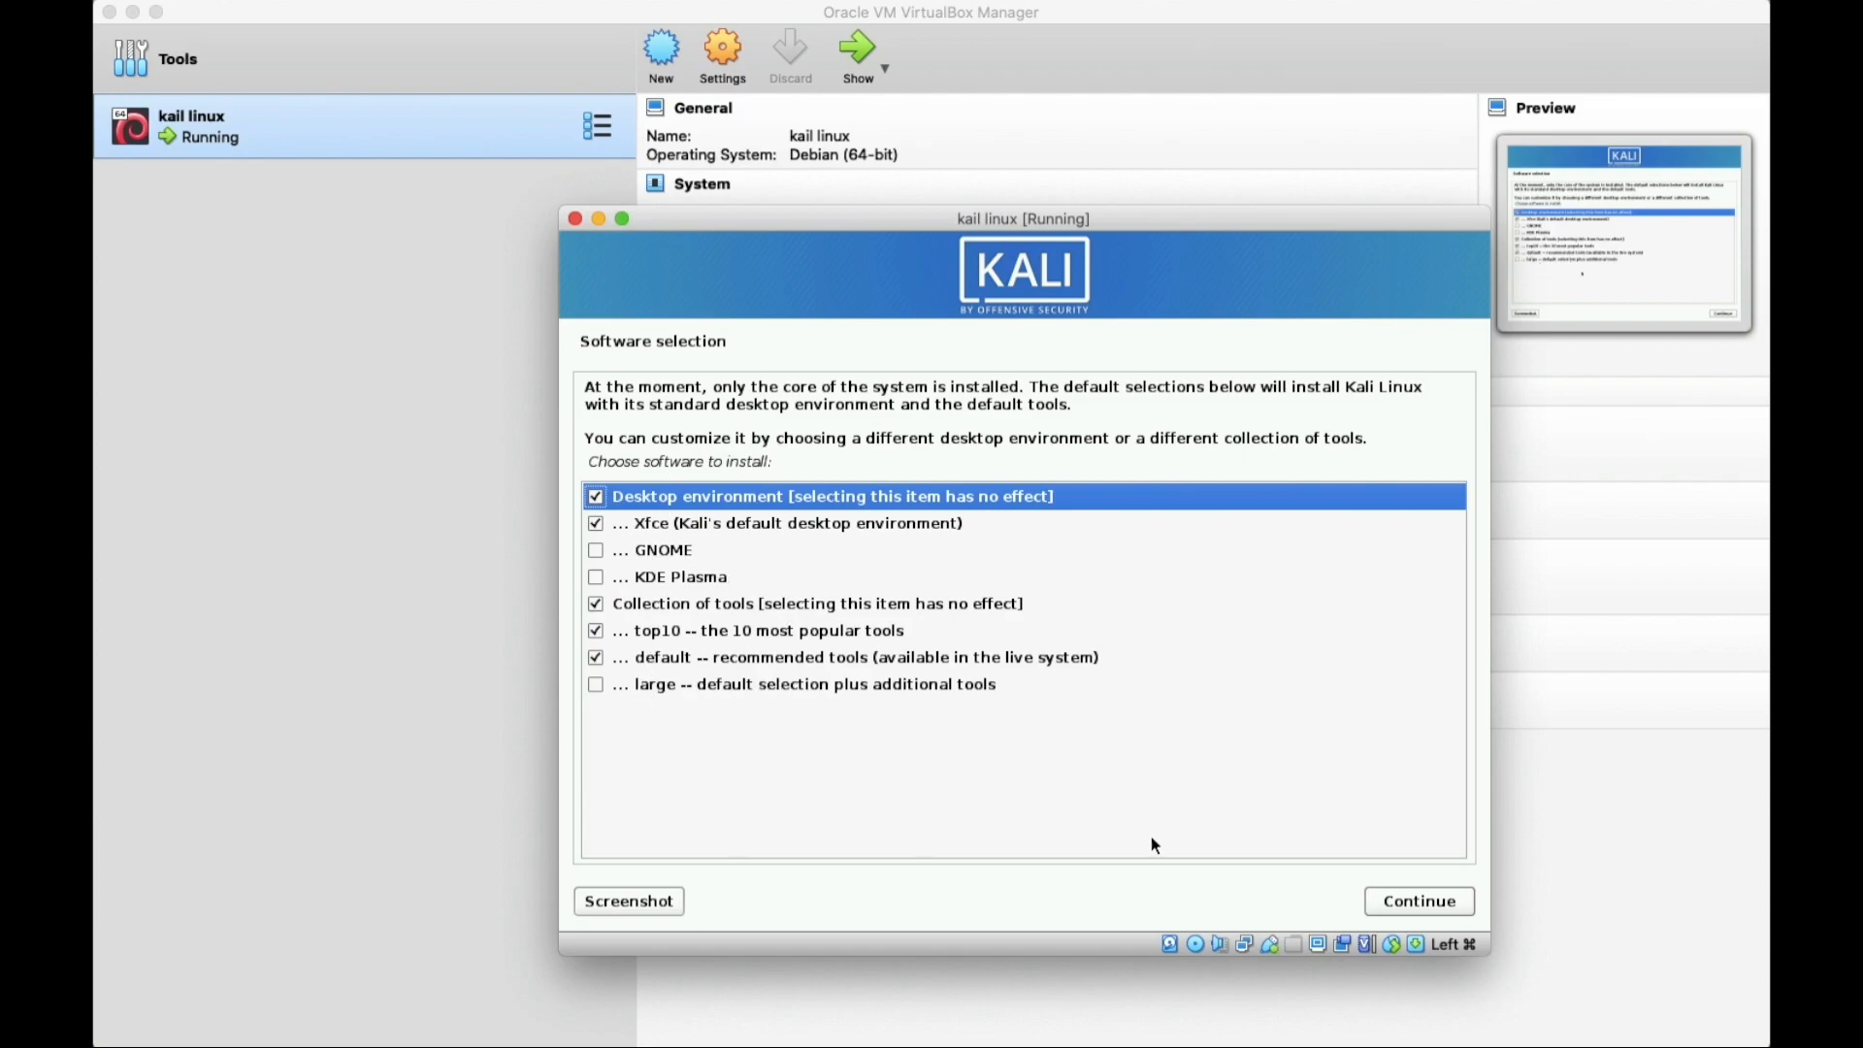
pyautogui.click(1411, 902)
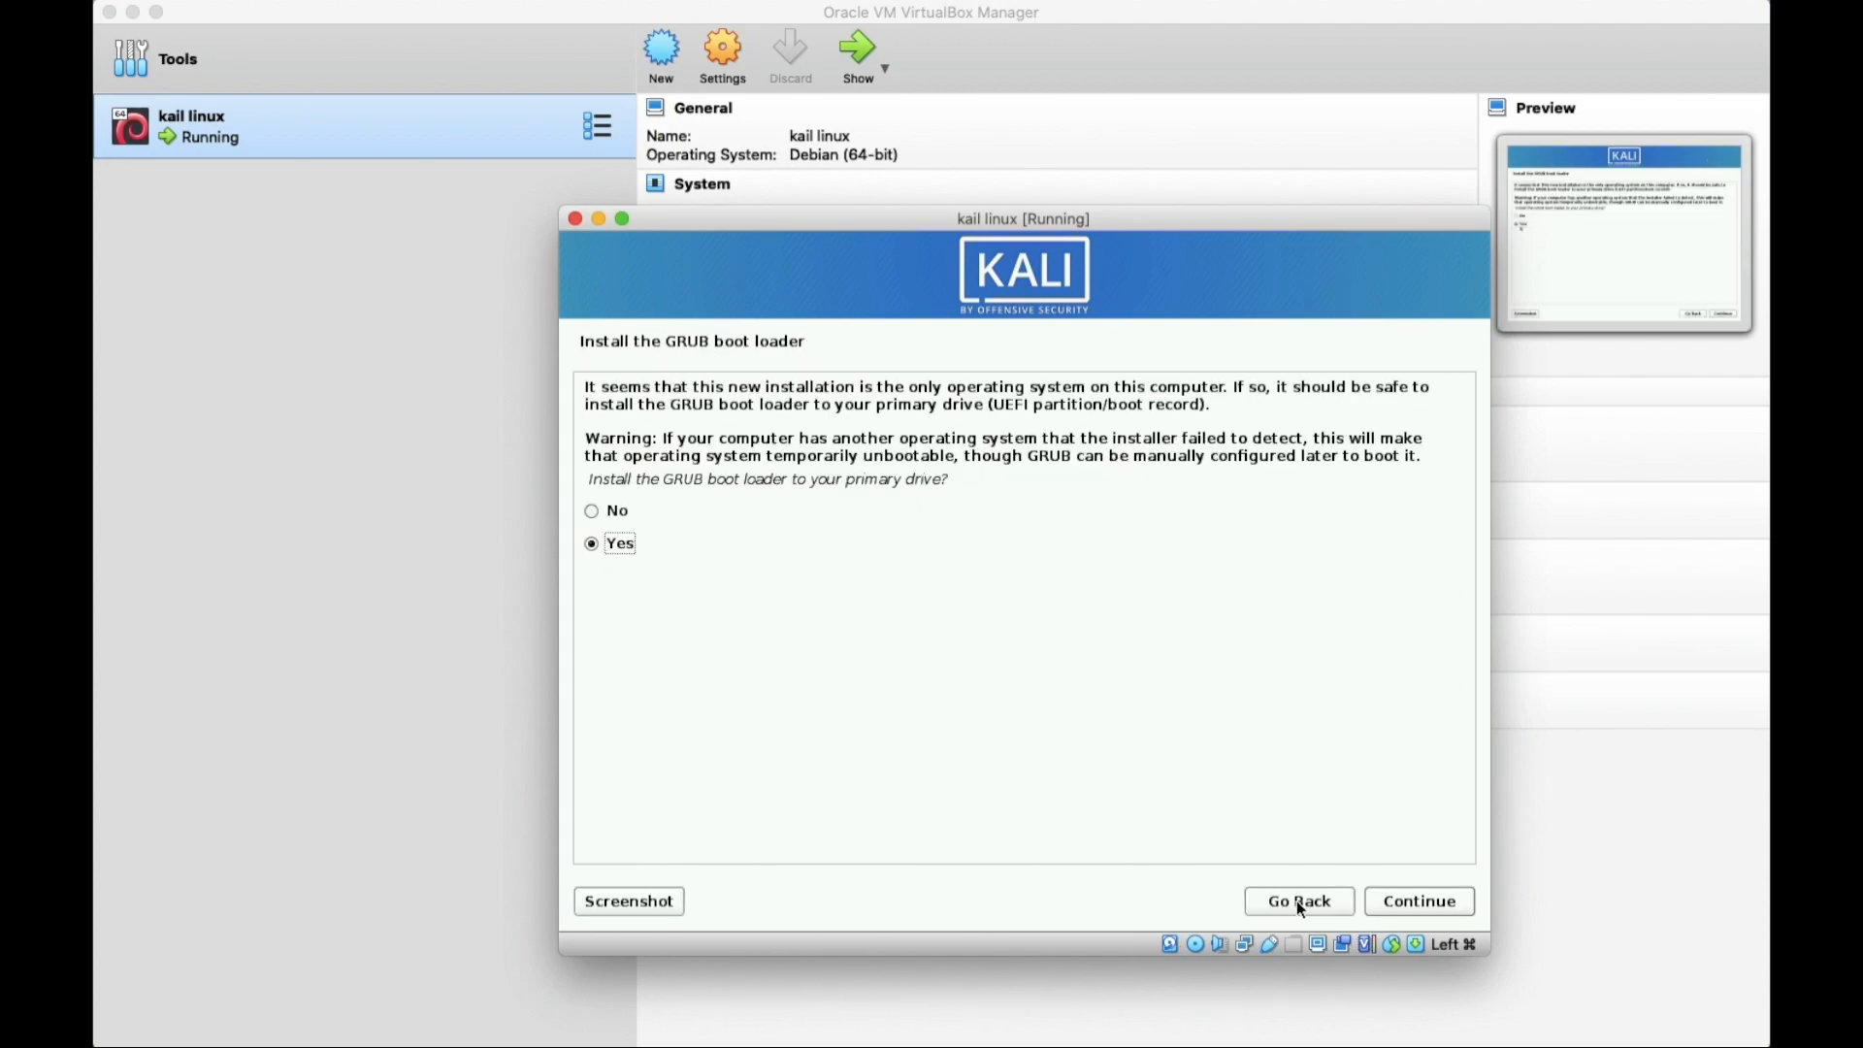
# Install the GRUB boot loader onto /dev/sda and finish the installation.
pyautogui.click(1409, 905)
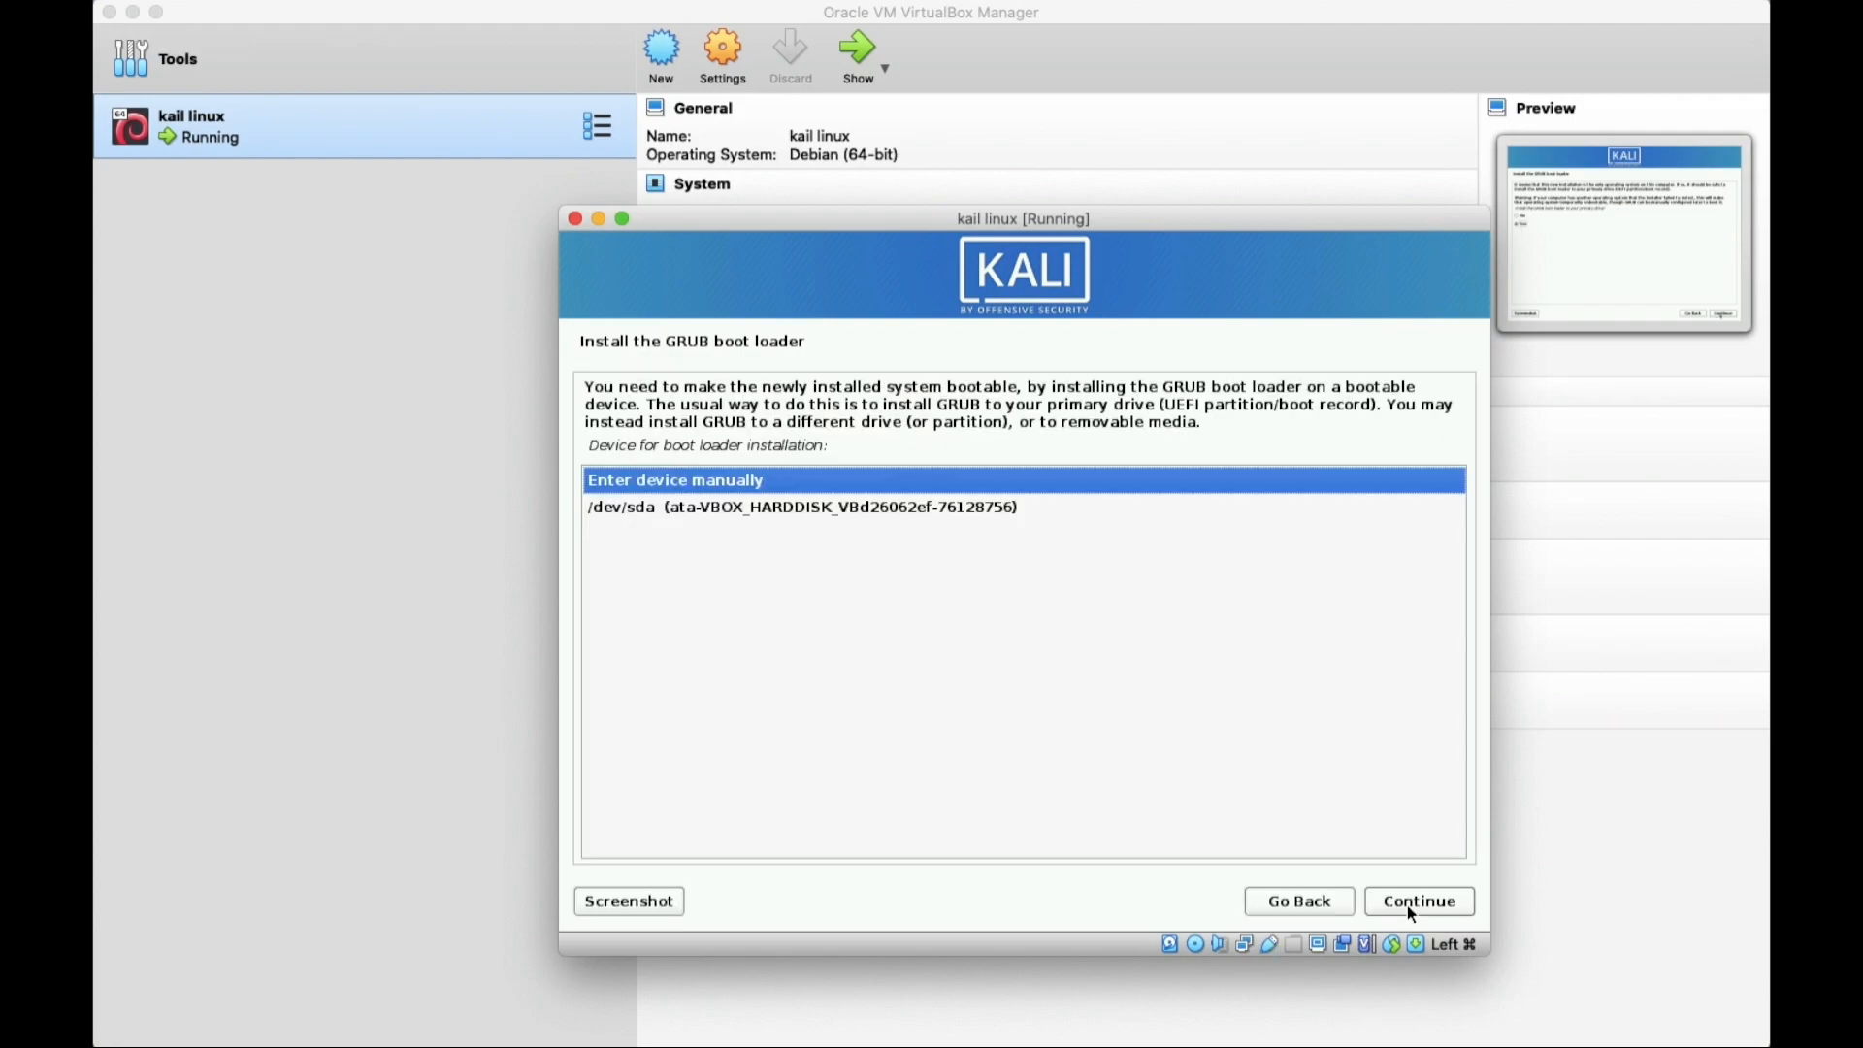
pyautogui.click(930, 507)
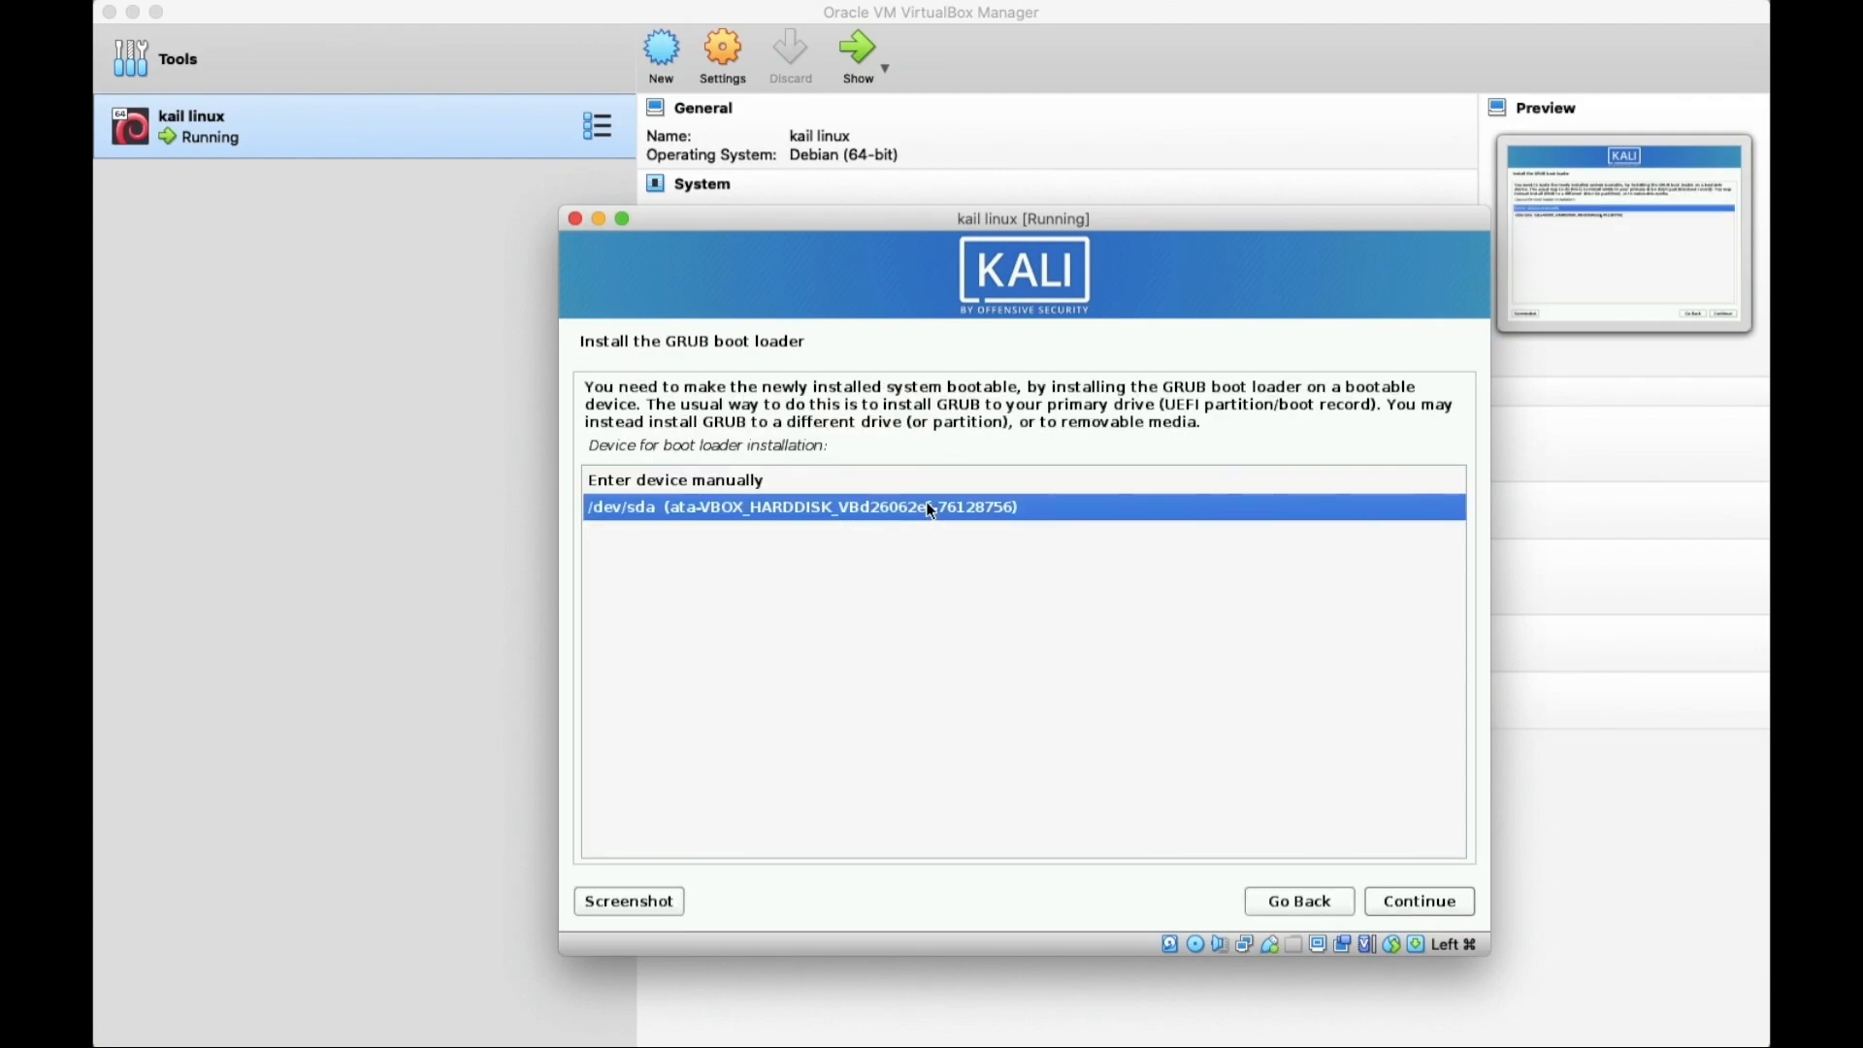
pyautogui.click(1417, 906)
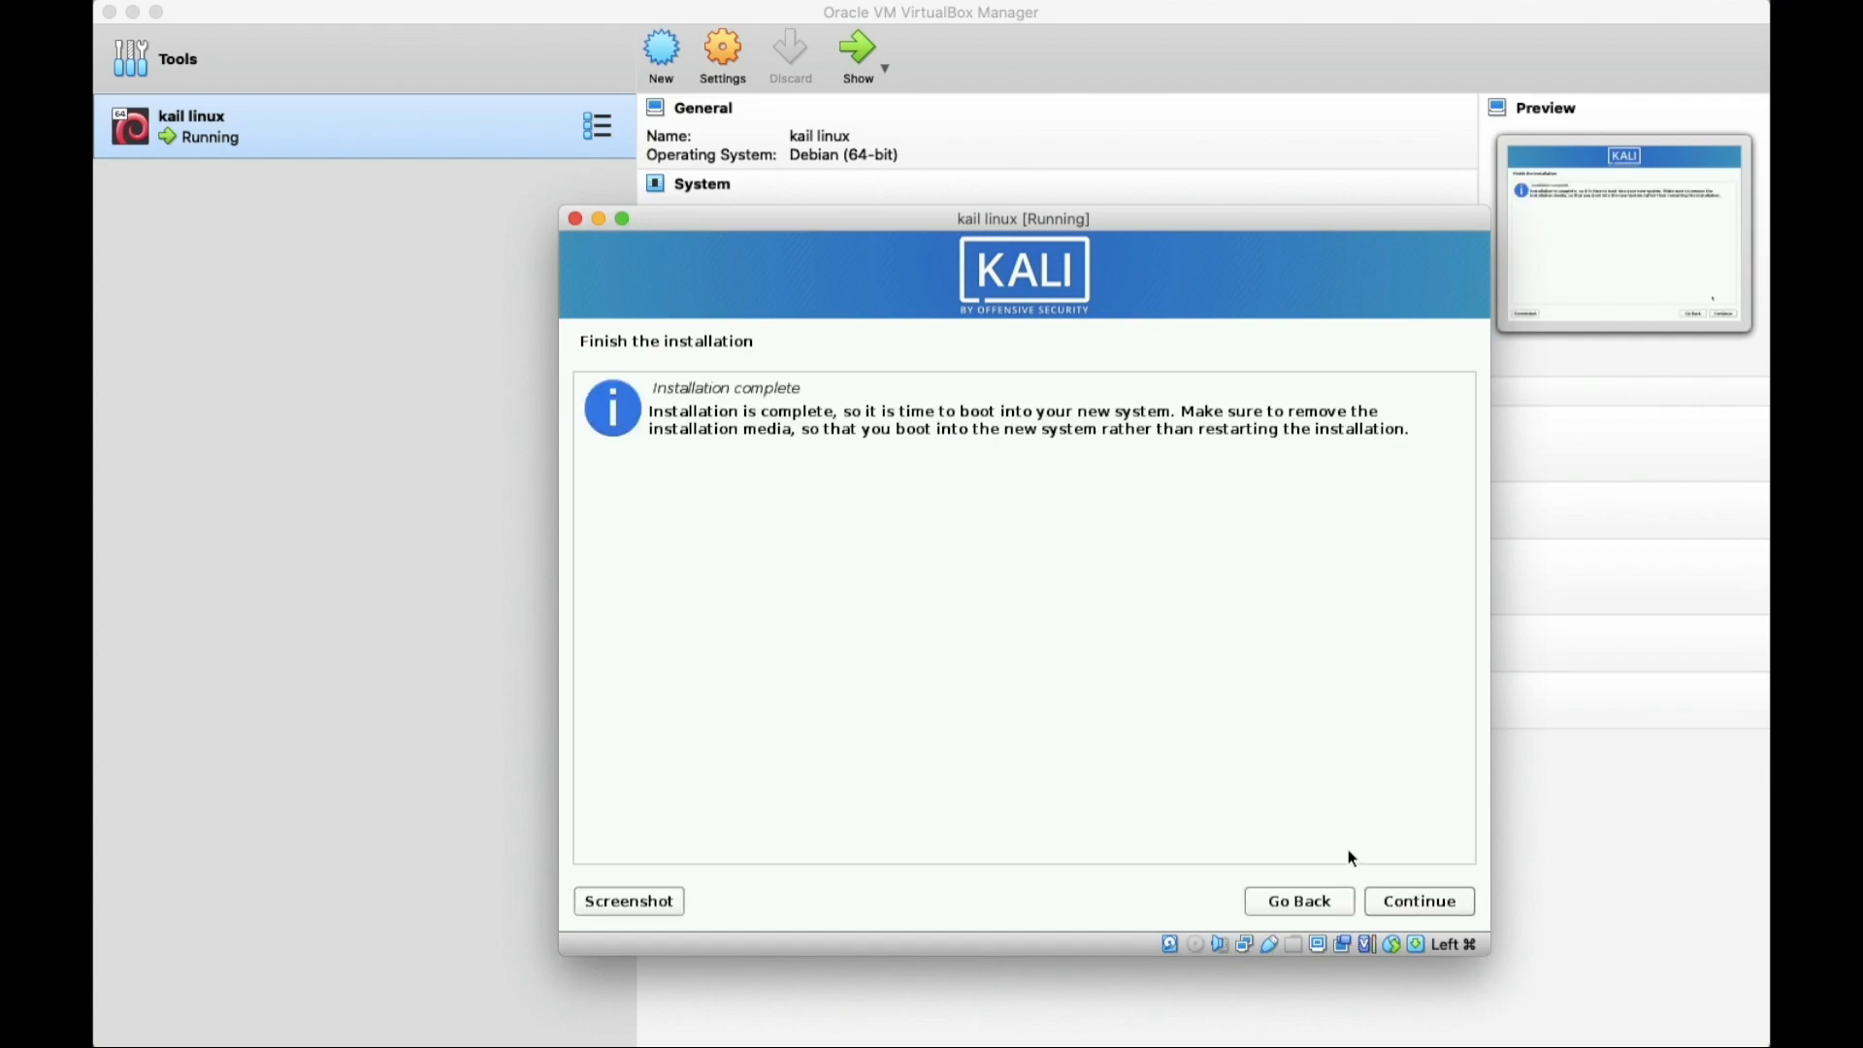
pyautogui.click(1419, 902)
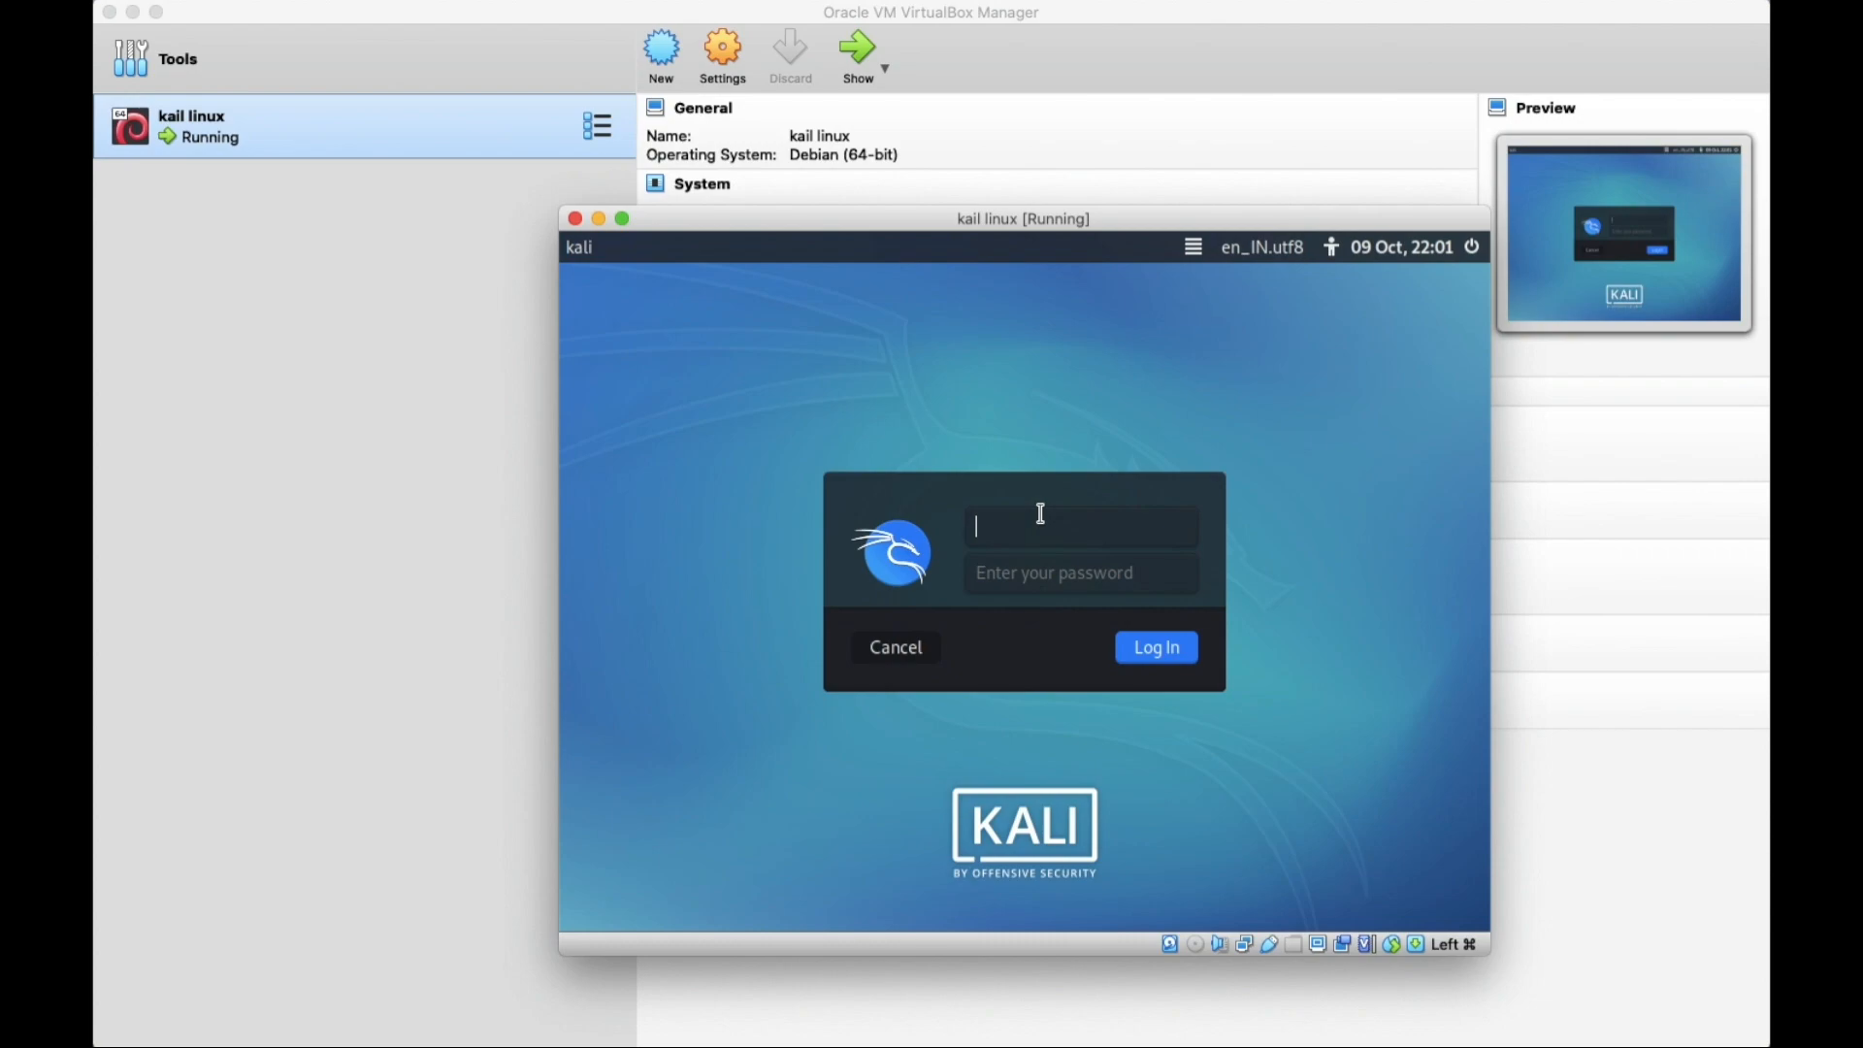
# Log in to the new Kali system with the created username and password.
pyautogui.write('migthy')
pyautogui.press('BackSpace')
pyautogui.press('BackSpace')
pyautogui.press('BackSpace')
pyautogui.write('hty')
pyautogui.press('Tab')
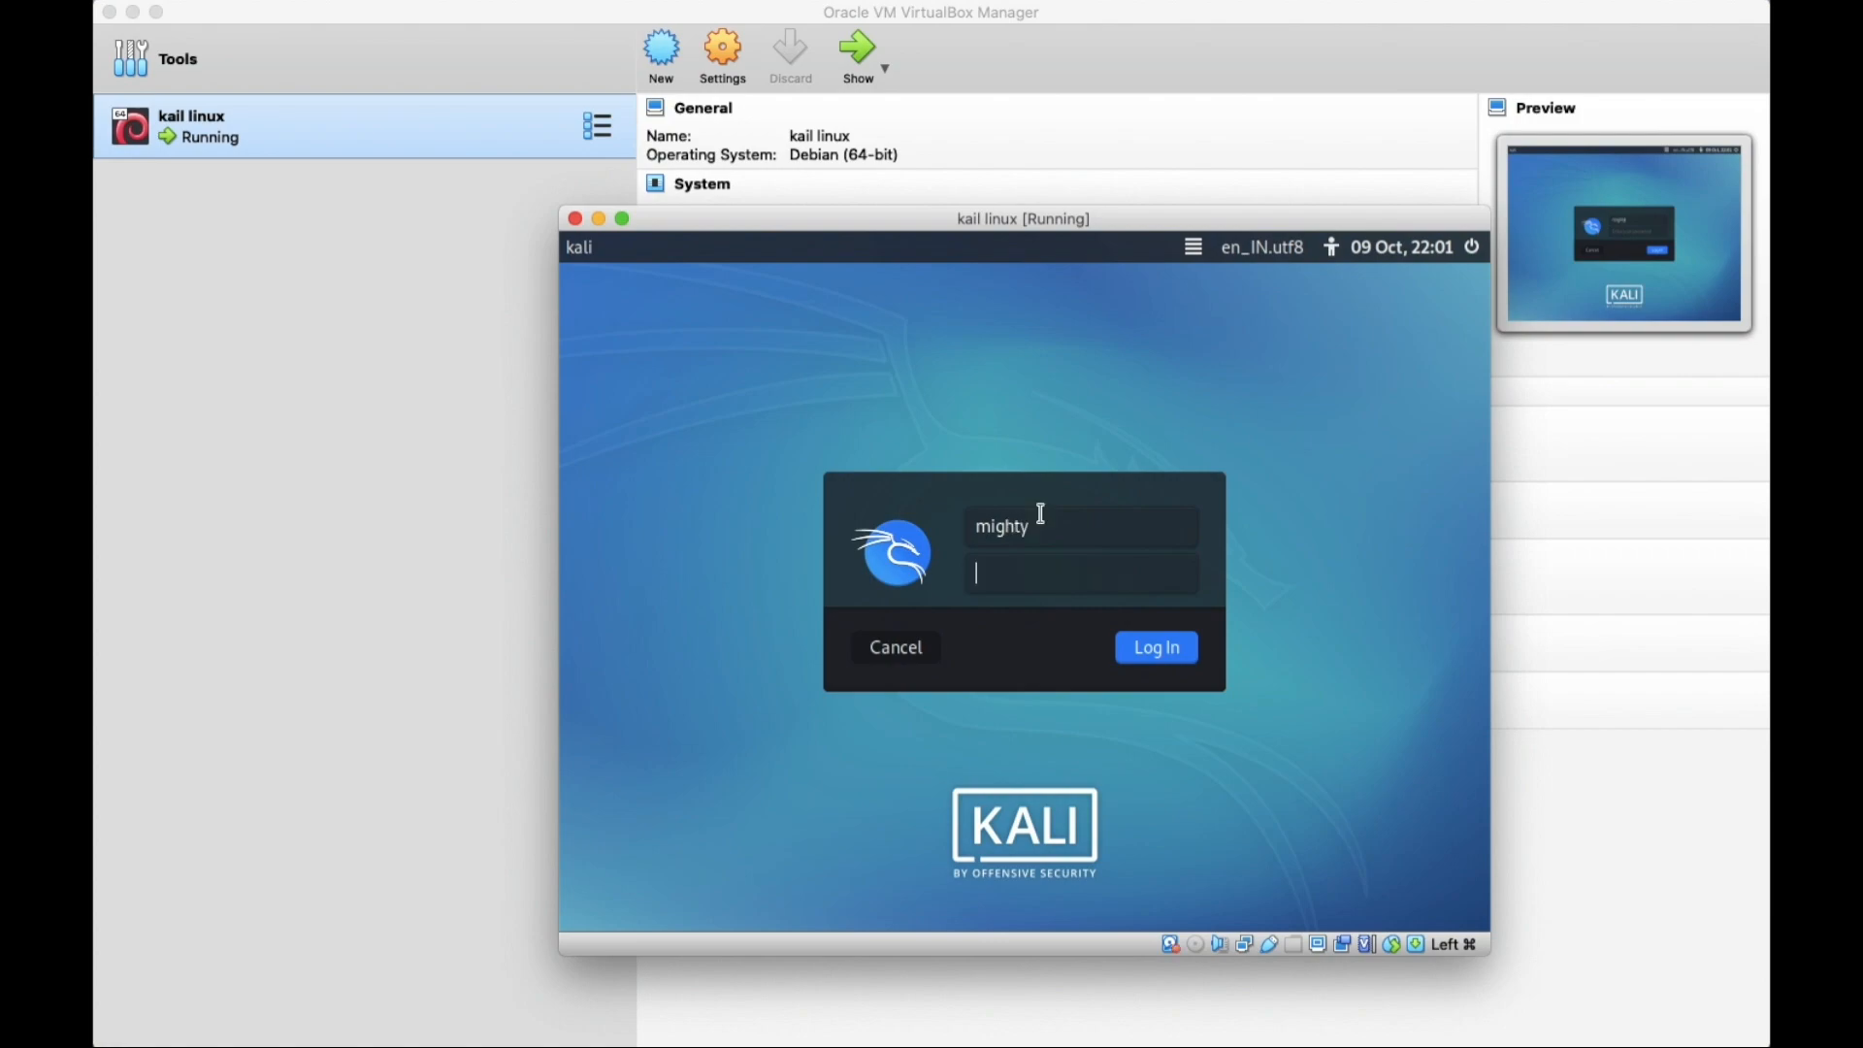
pyautogui.write('*****')
pyautogui.press('Return')
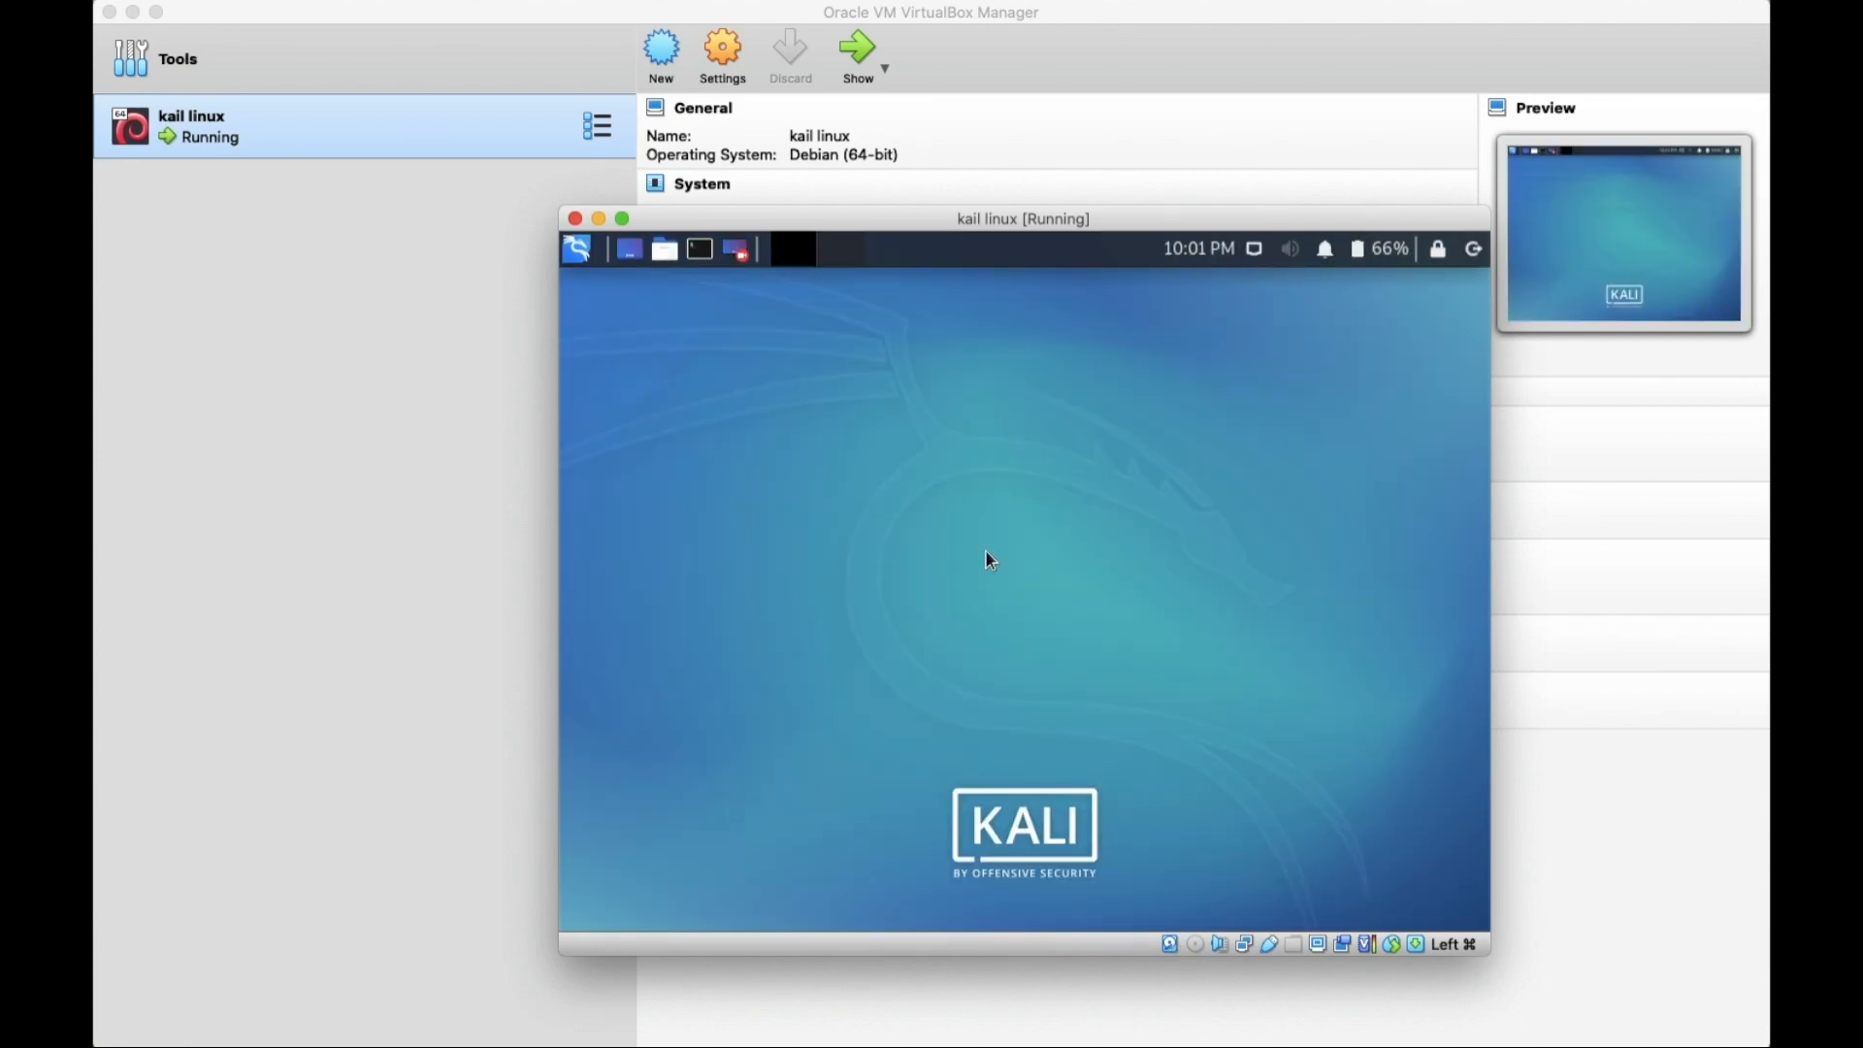
# Put the Kali VM into full screen and check its applications menu.
pyautogui.click(626, 219)
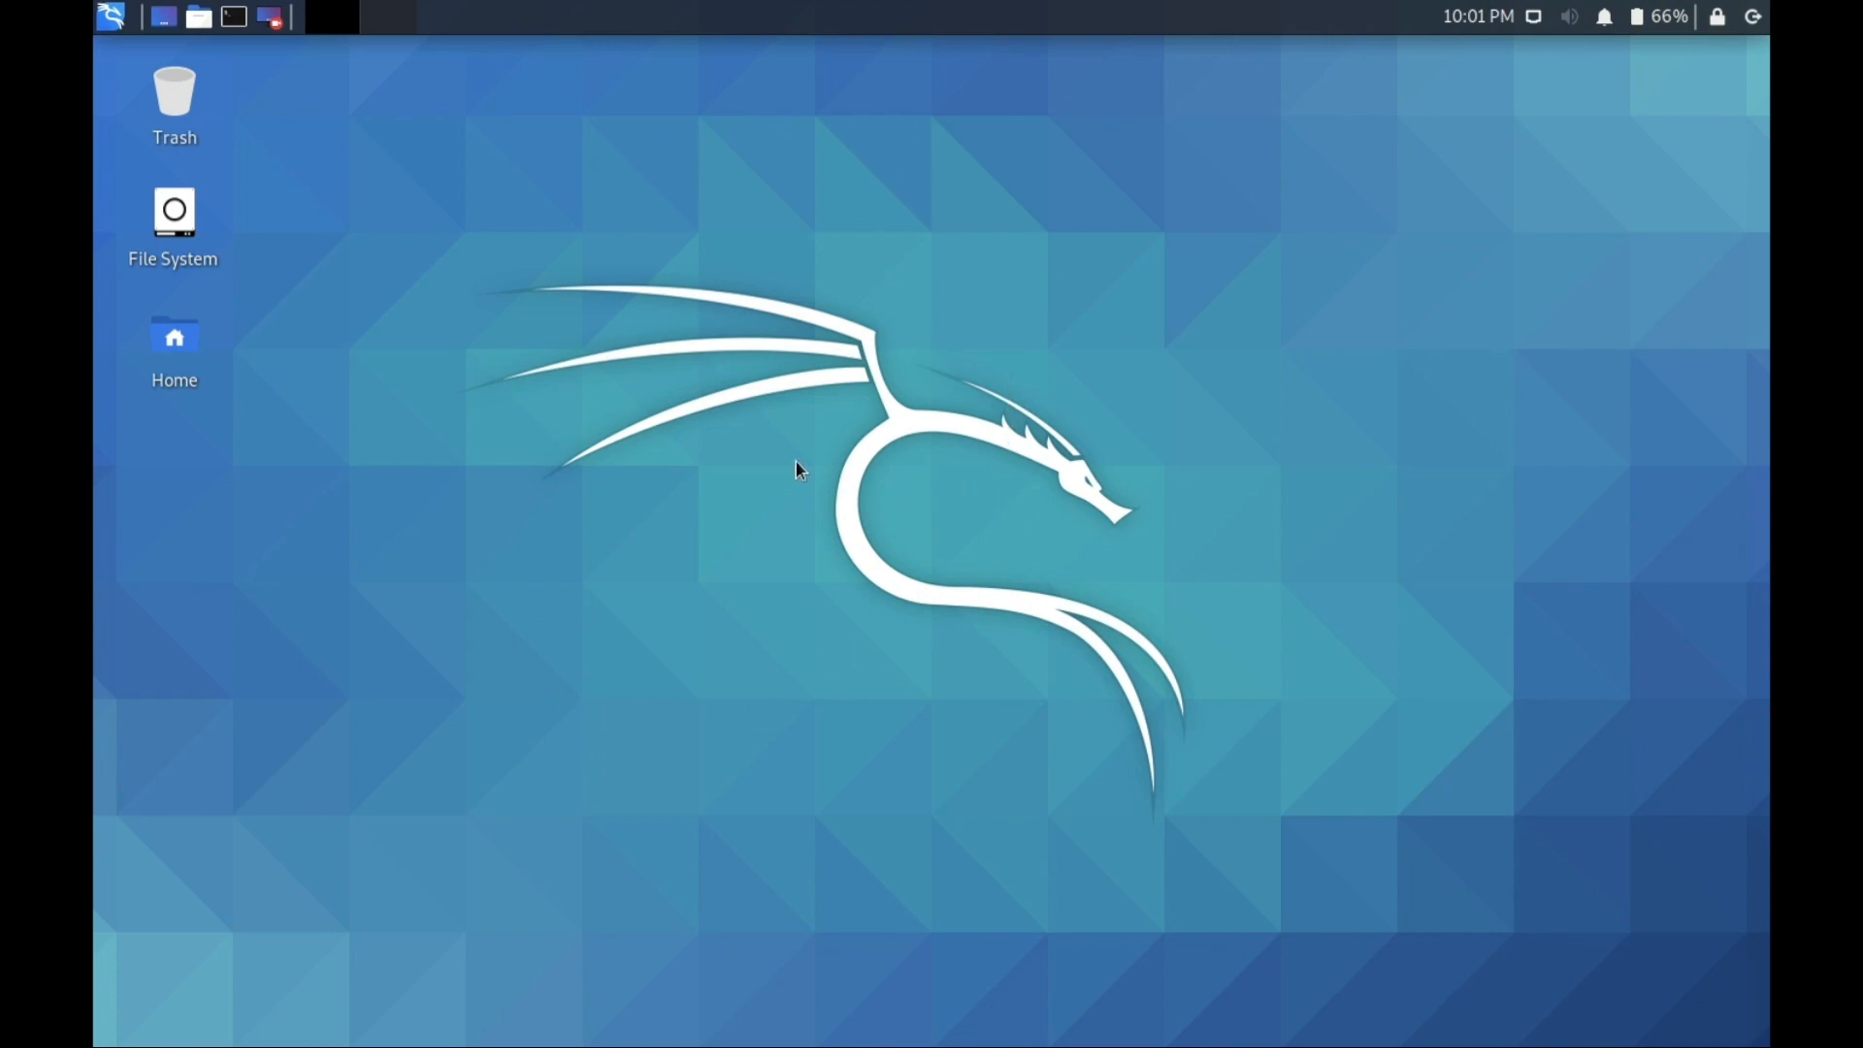
pyautogui.click(103, 31)
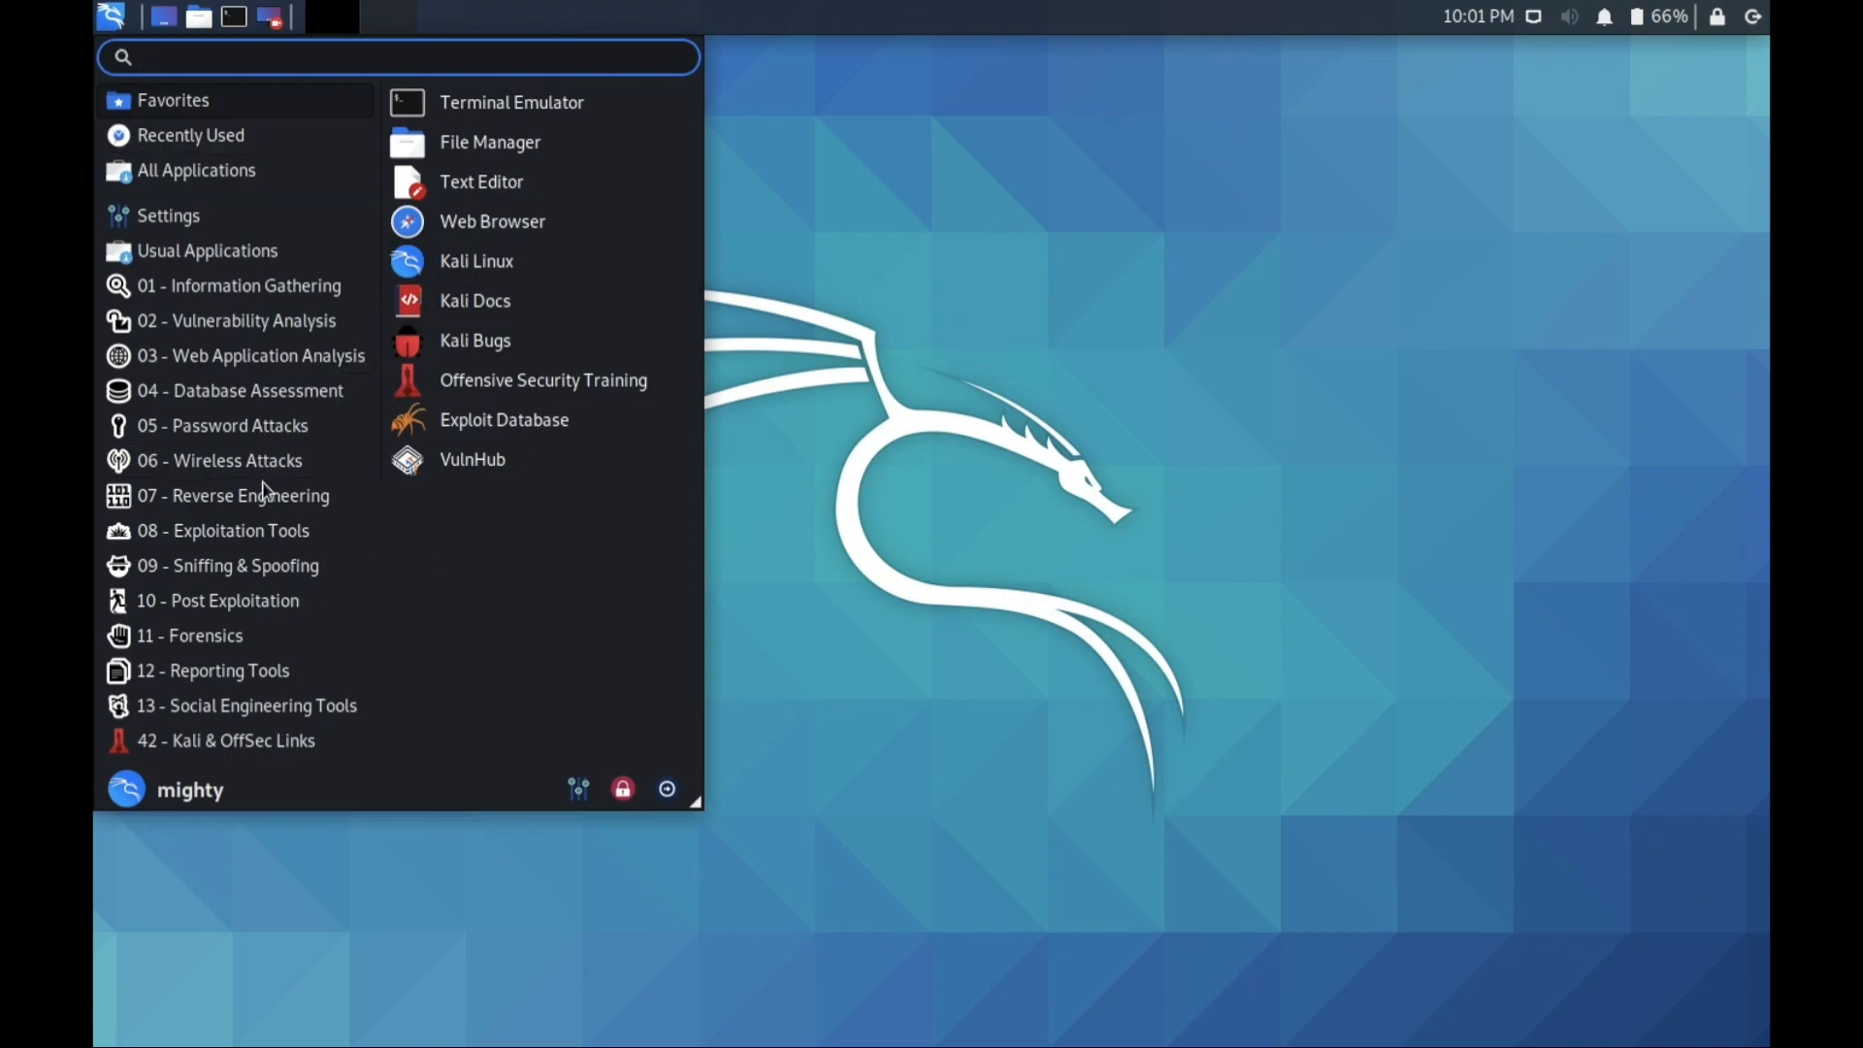
pyautogui.click(1097, 226)
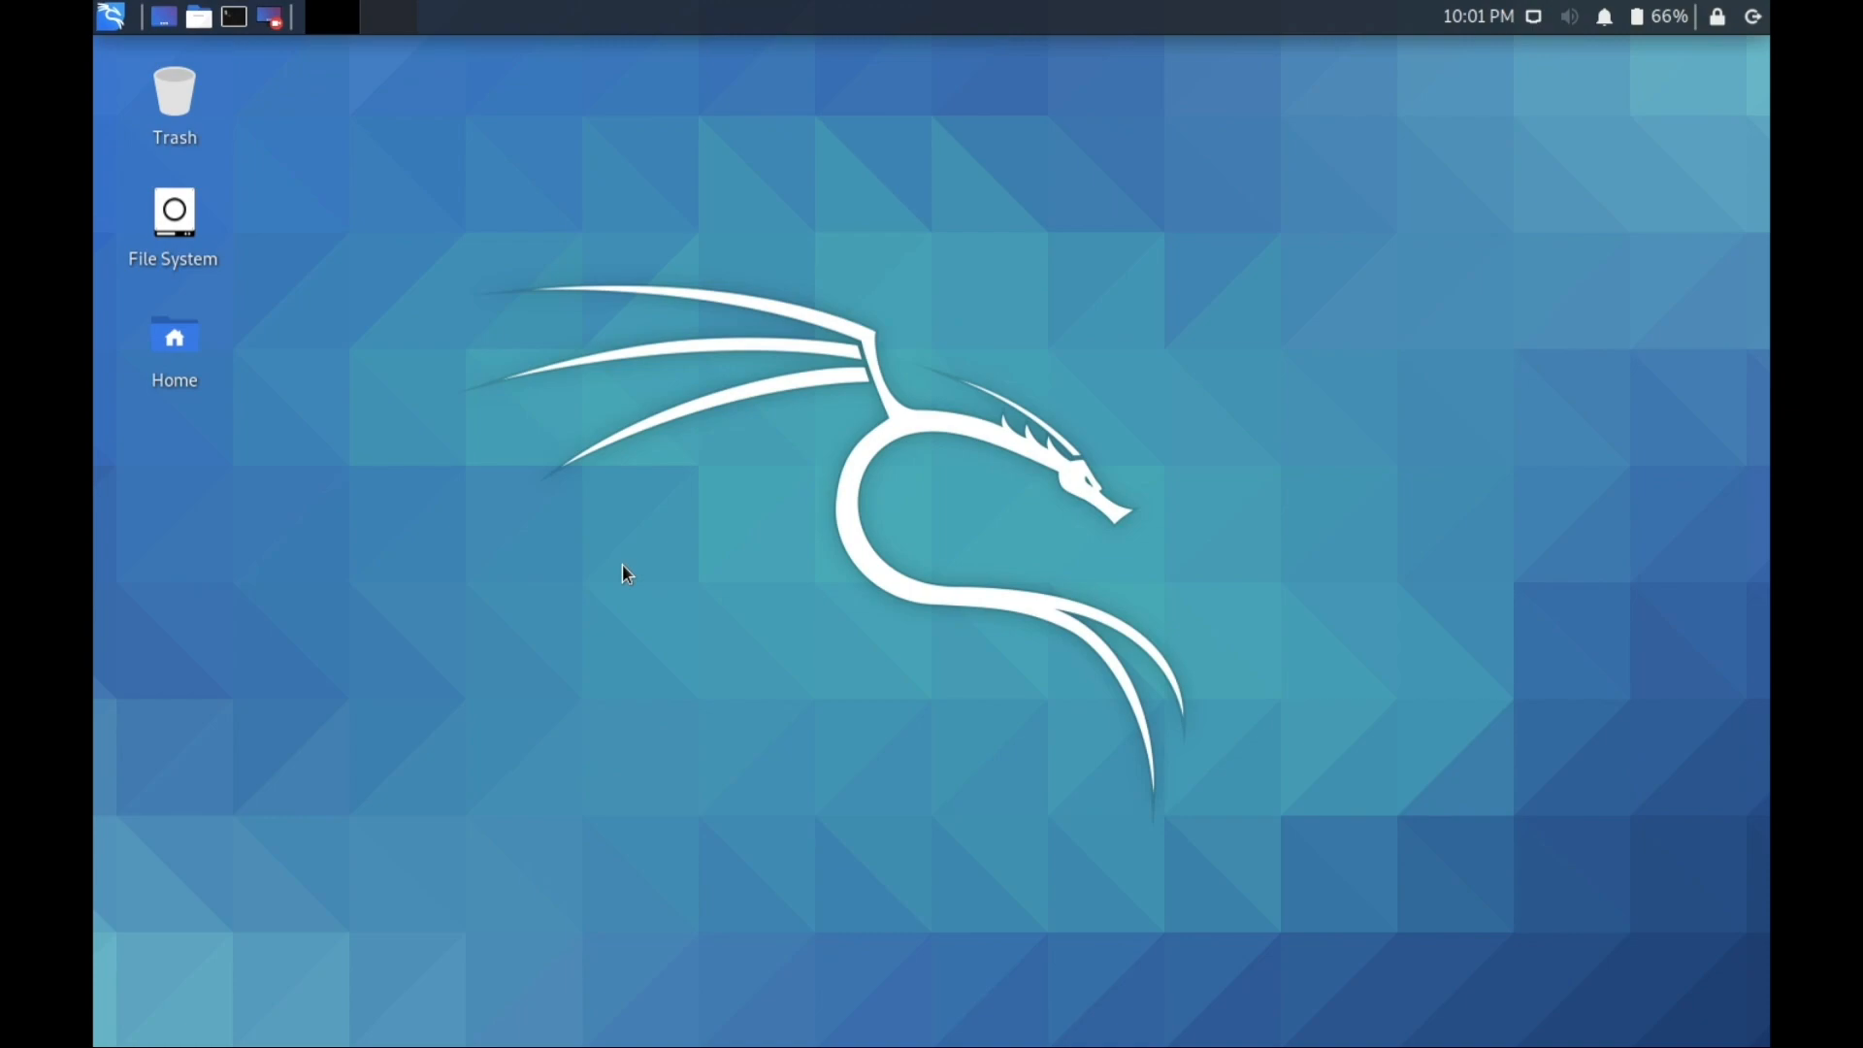
# Minimize the VirtualBox Manager and switch between macOS spaces, ending on the Kali space.
pyautogui.hotkey('ctrl', 'Up')
pyautogui.click(911, 111)
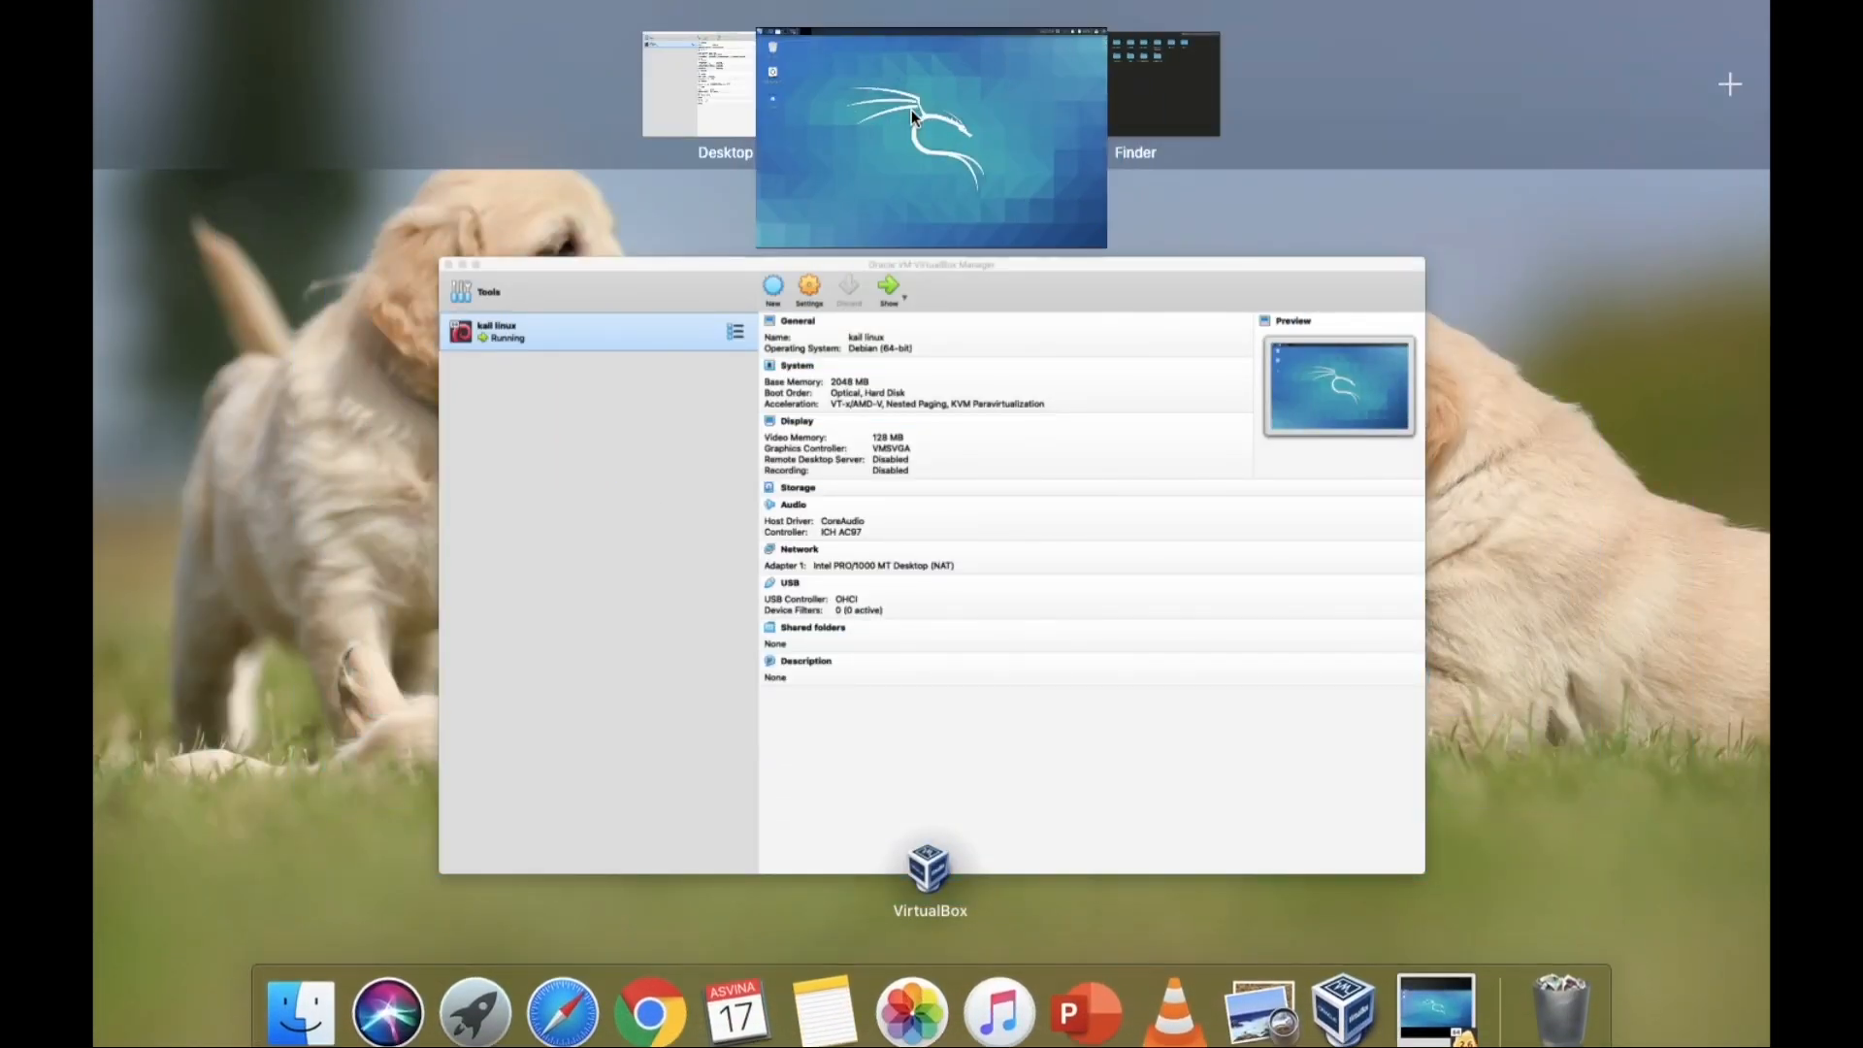
pyautogui.hotkey('ctrl', 'Right')
pyautogui.hotkey('ctrl', 'Left')
pyautogui.hotkey('ctrl', 'Left')
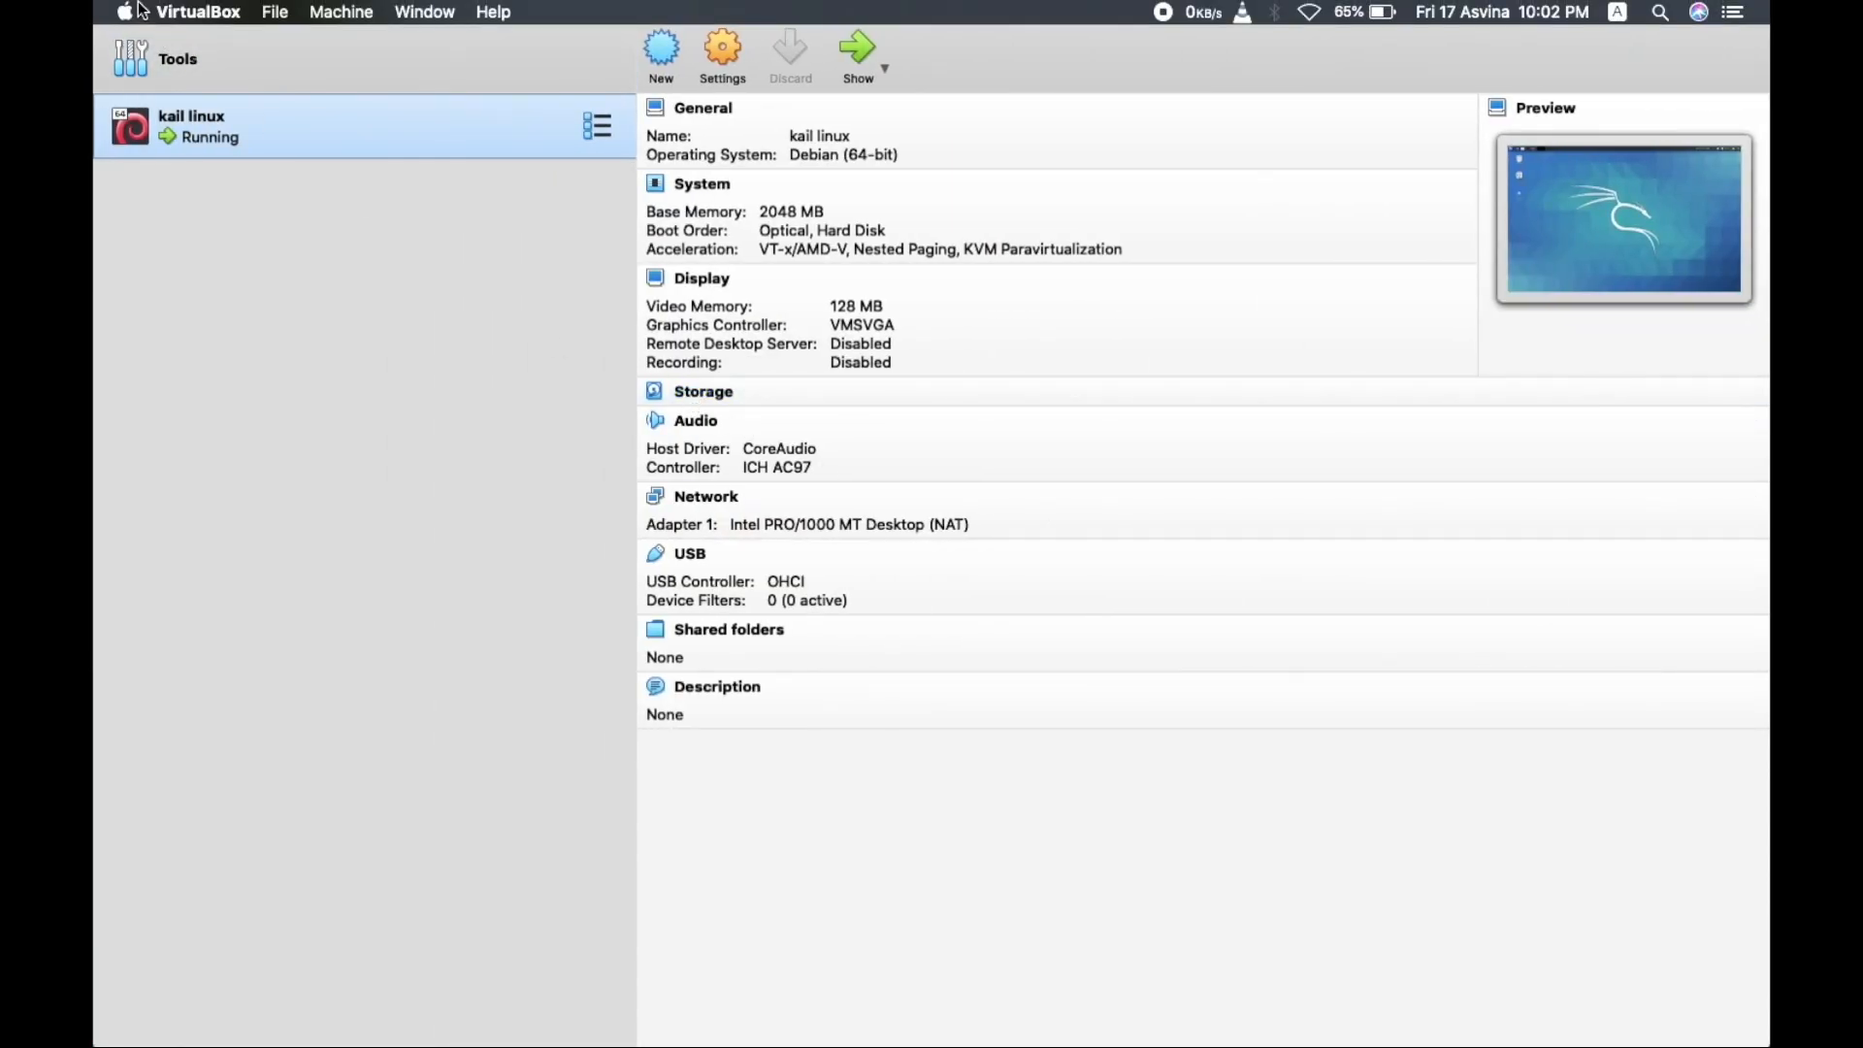
pyautogui.click(133, 12)
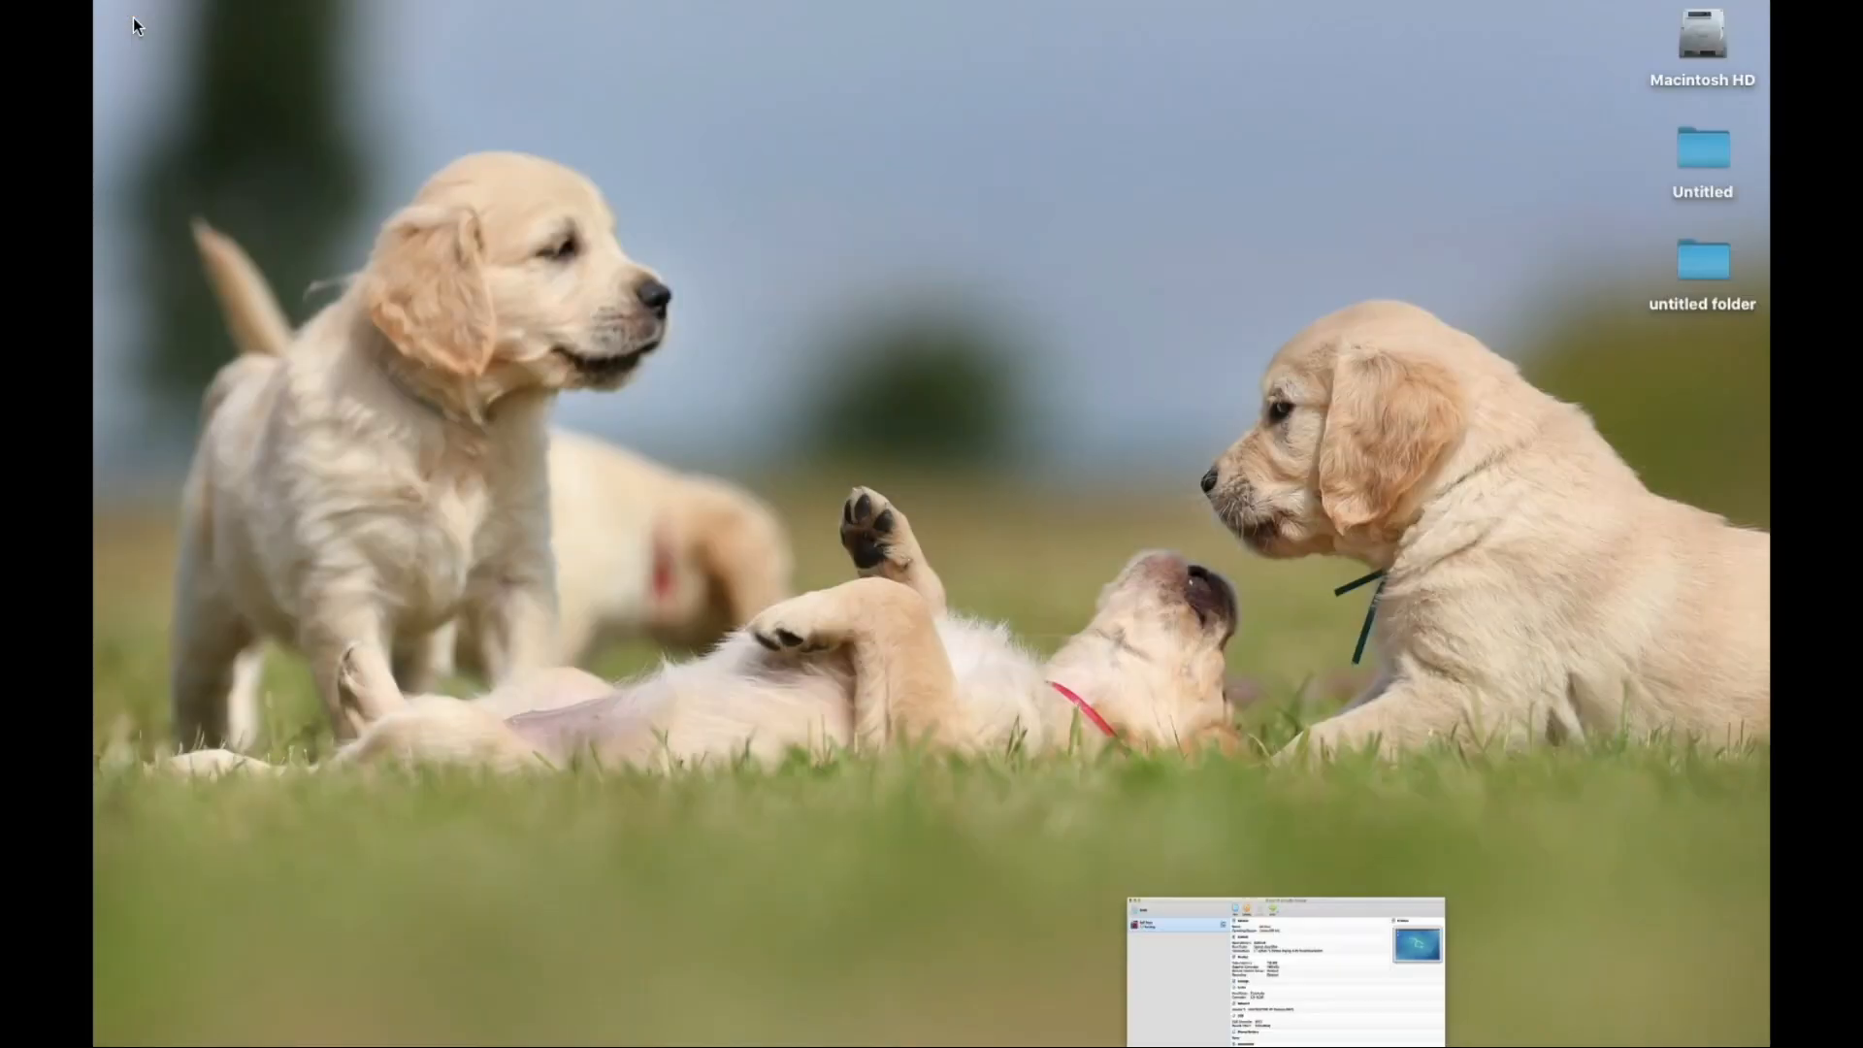
pyautogui.hotkey('ctrl', 'Right')
pyautogui.hotkey('ctrl', 'Left')
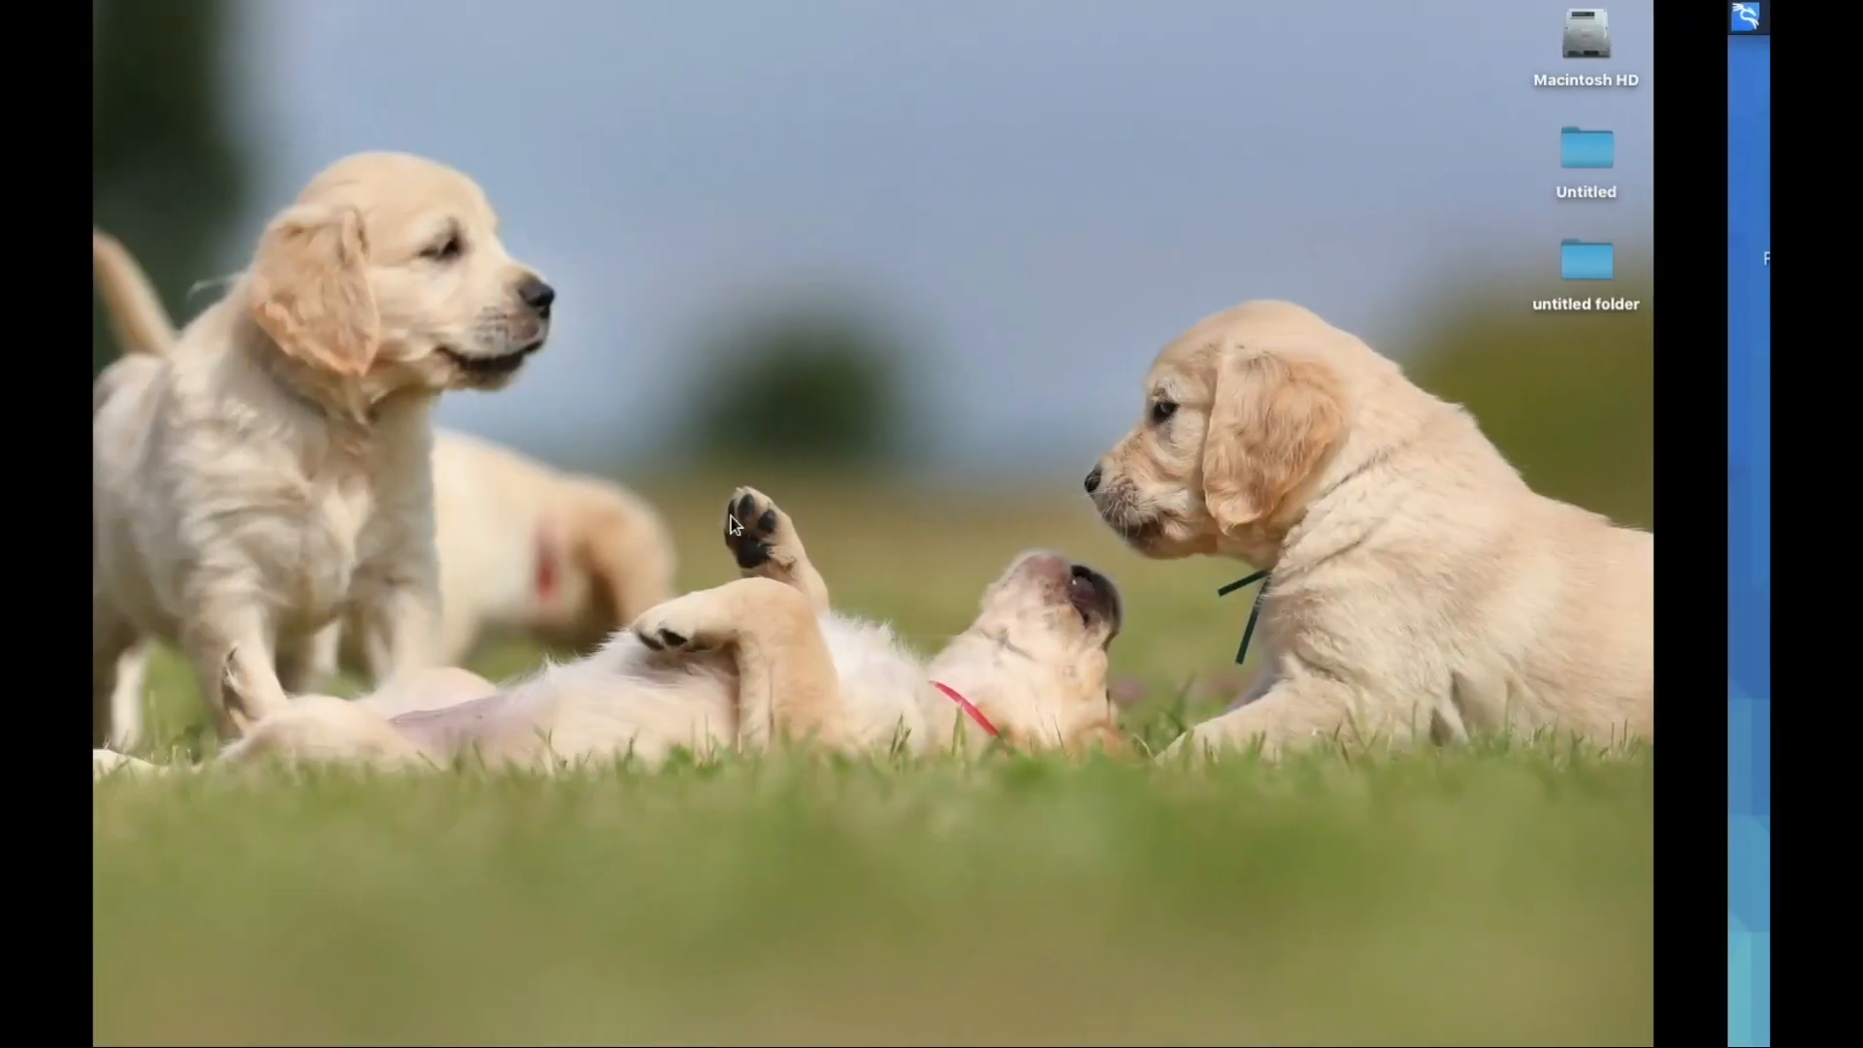
pyautogui.hotkey('ctrl', 'Right')
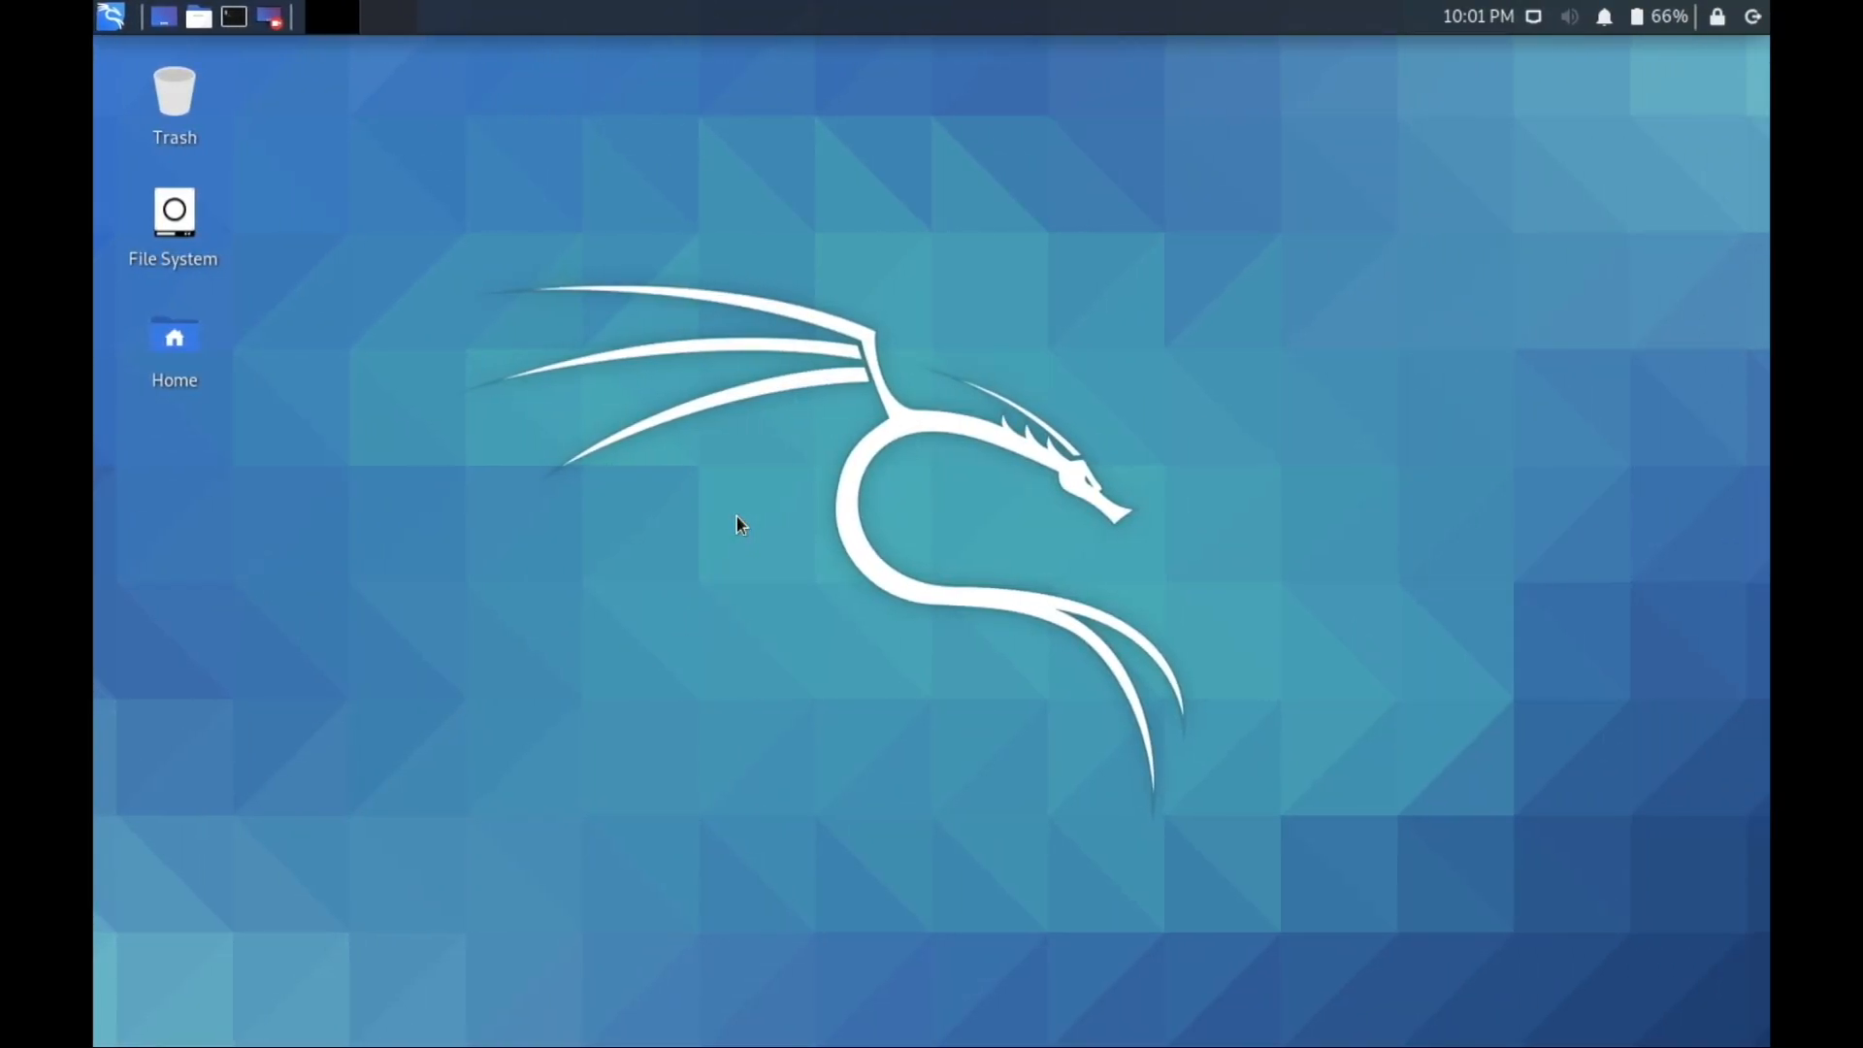
pyautogui.moveTo(1135, 14)
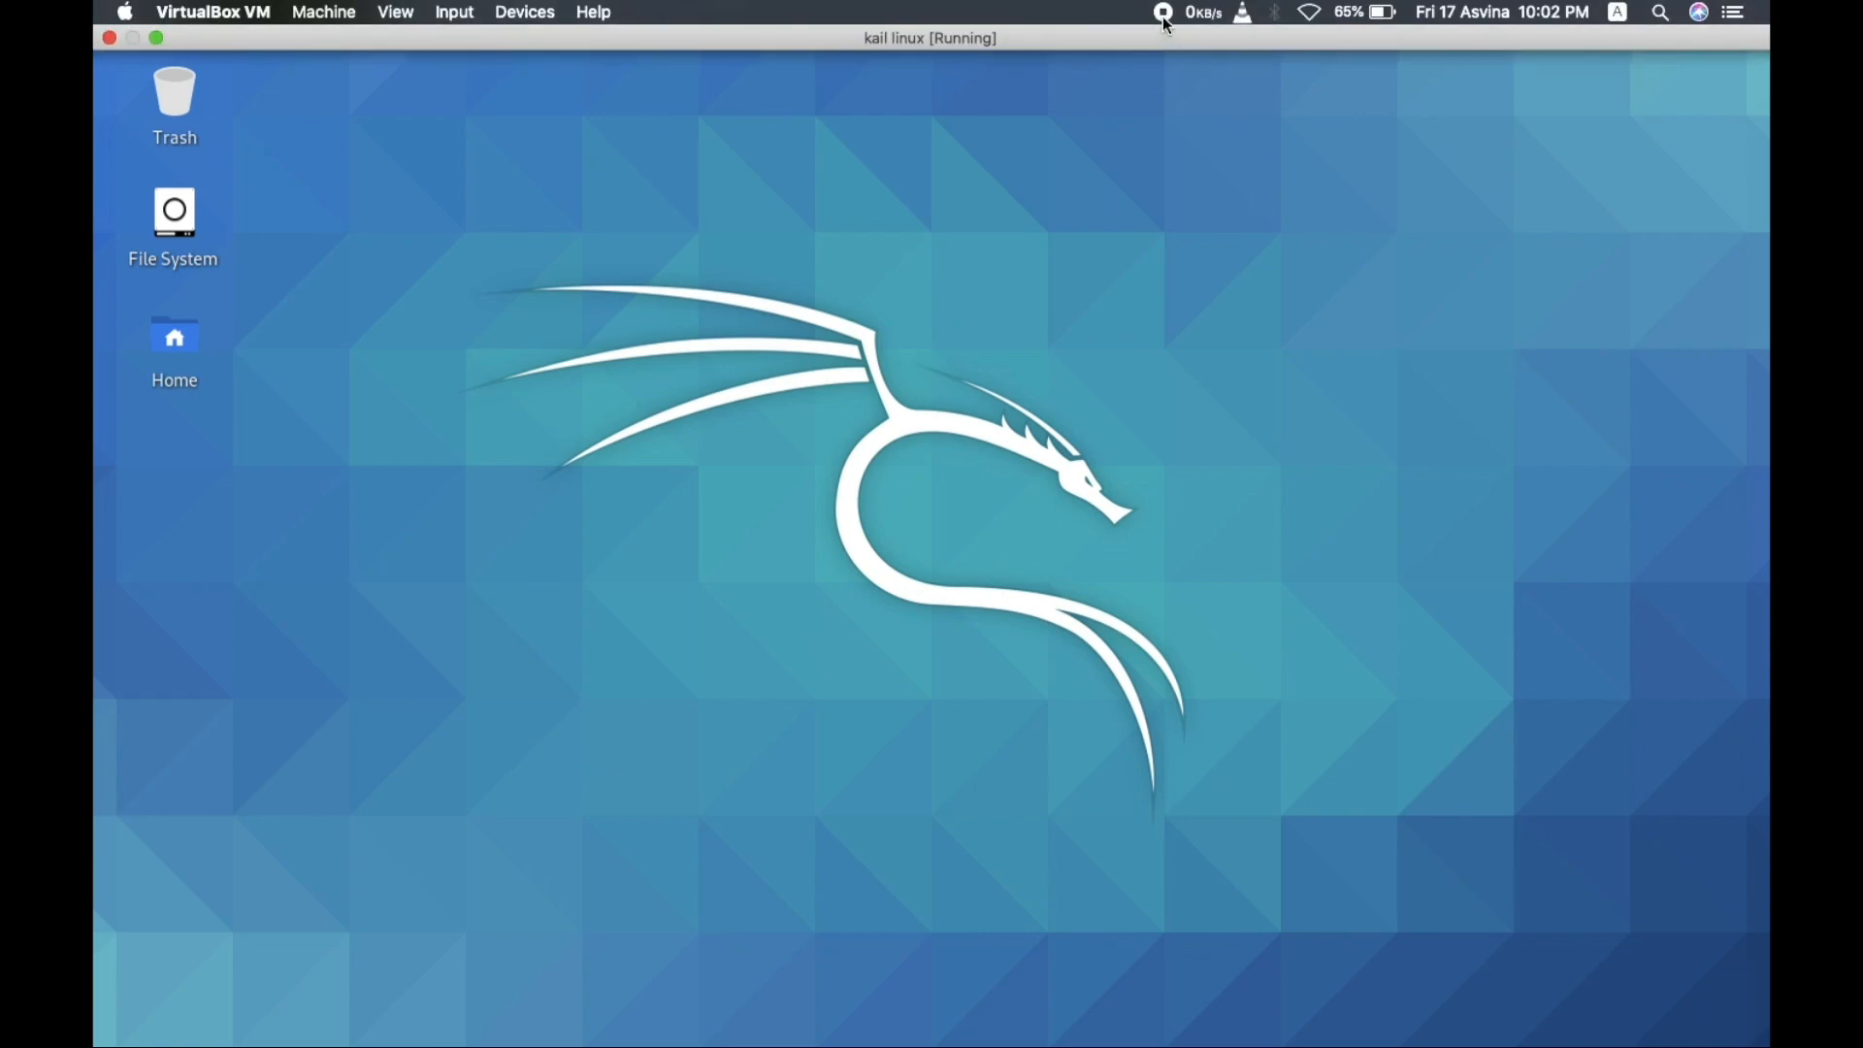